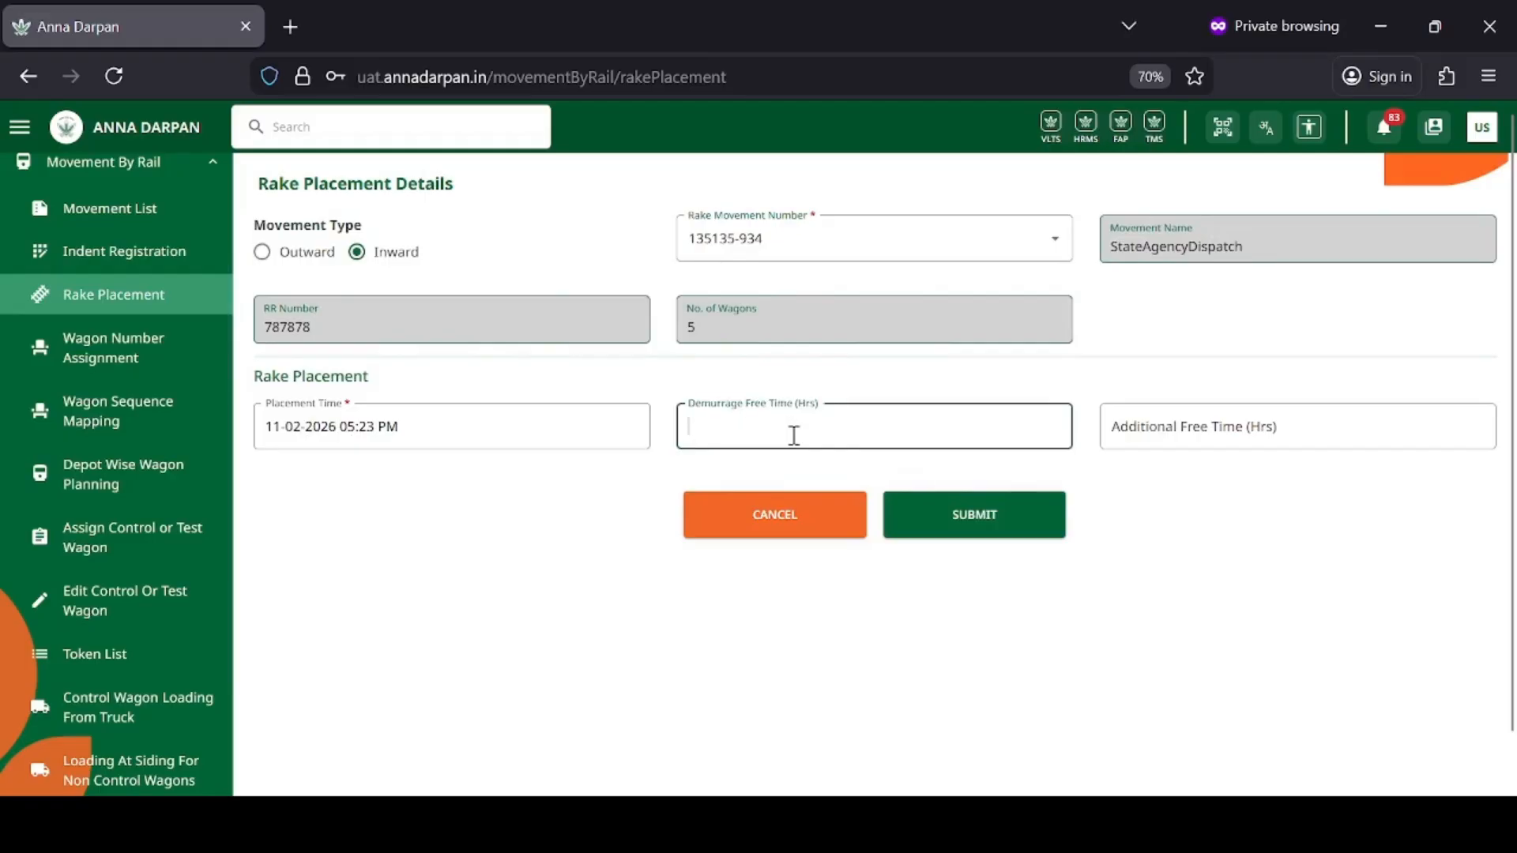
Set the demurrage free time to 2300 hours and submit the rake placement for inward movement 135135-934
{"action": "type", "text": "00"}
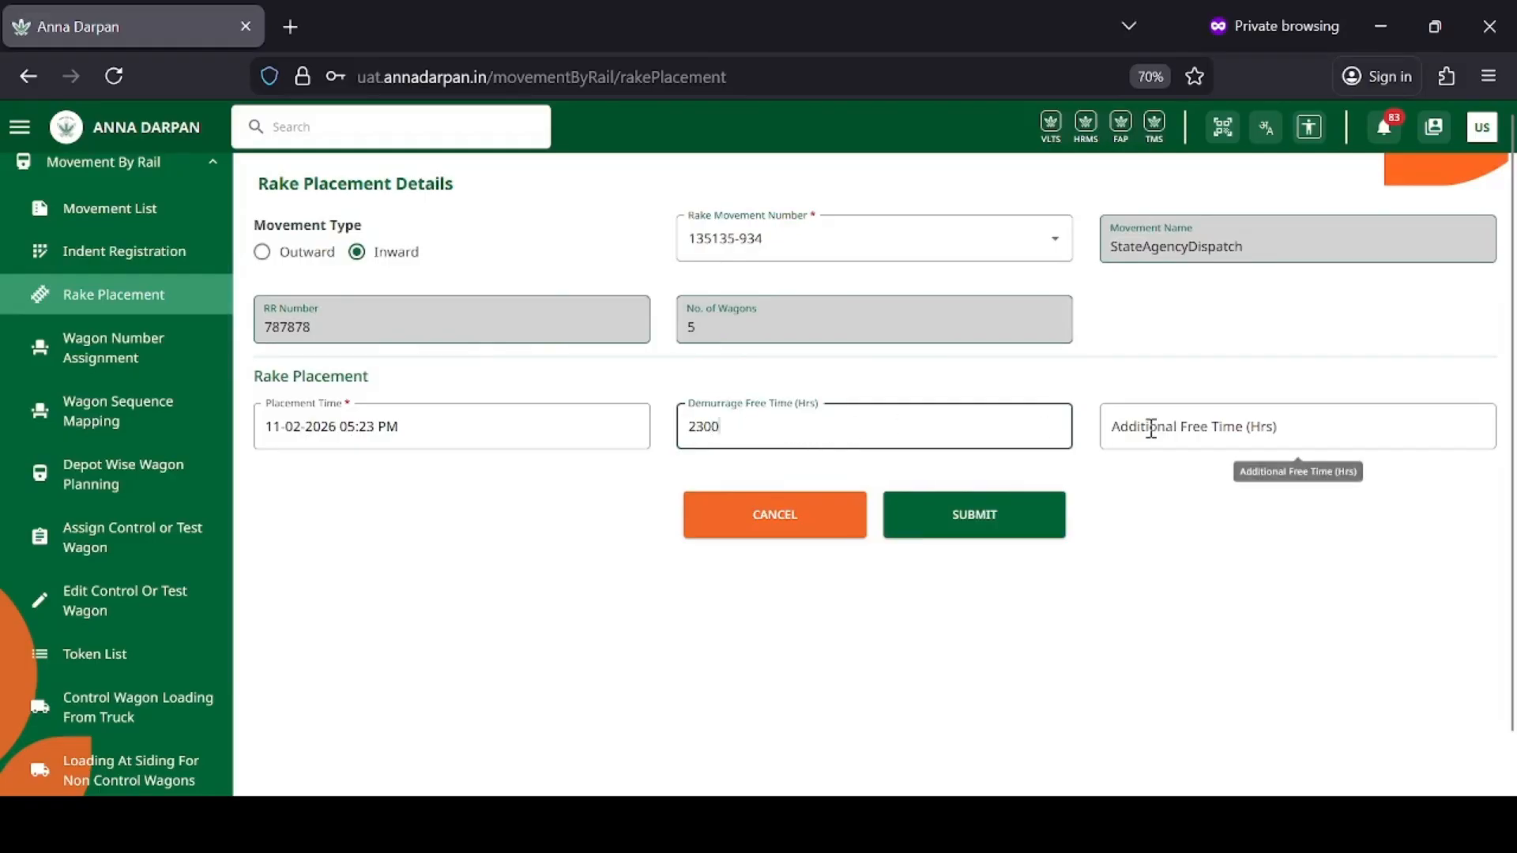
{"action": "left_click", "coordinate": [1151, 428]}
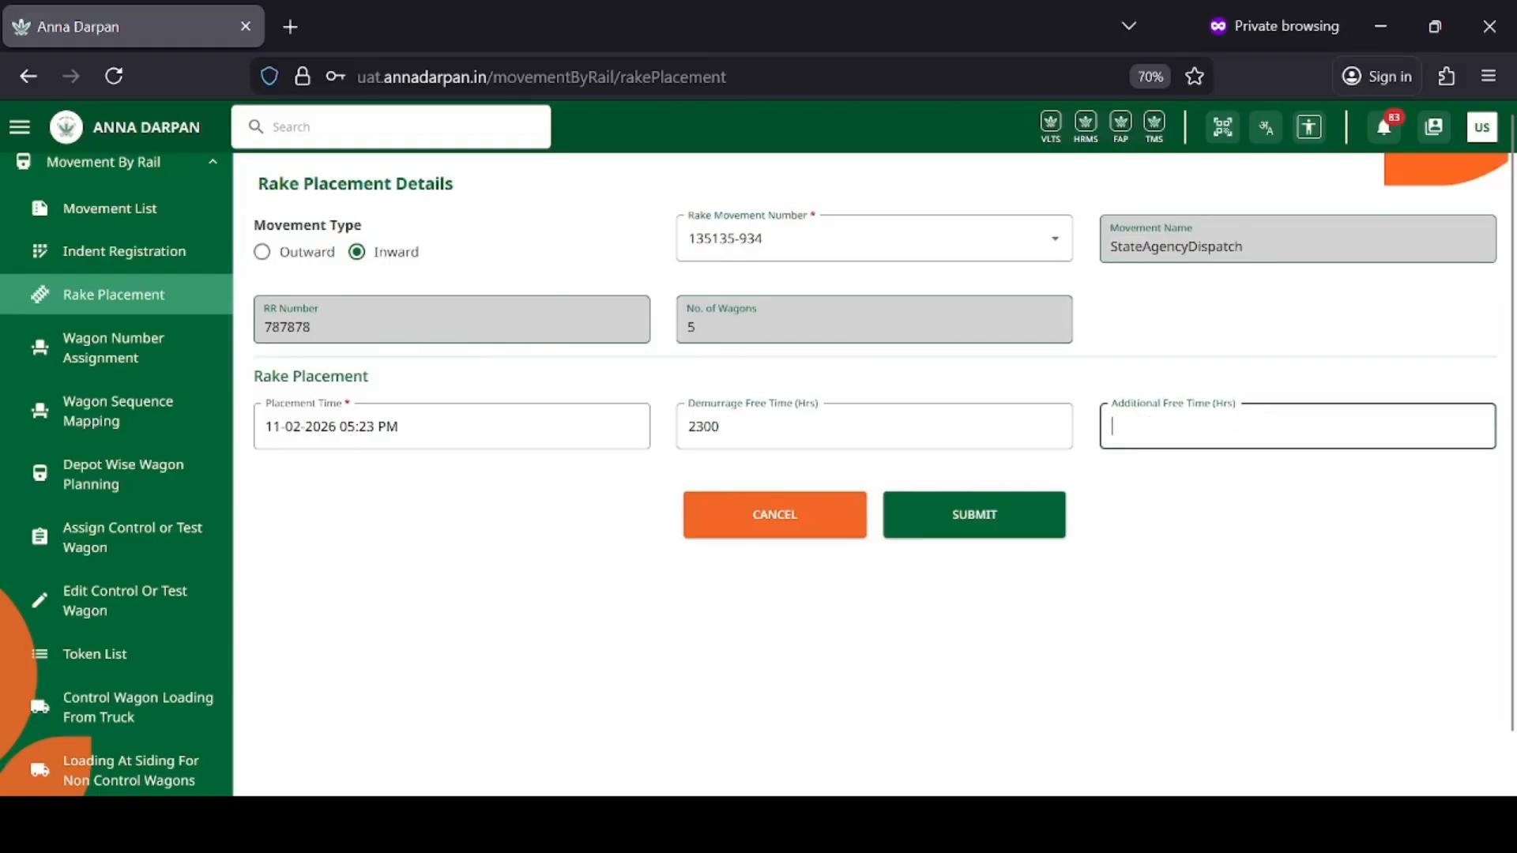
{"action": "left_click", "coordinate": [1049, 532]}
{"action": "left_click", "coordinate": [755, 532]}
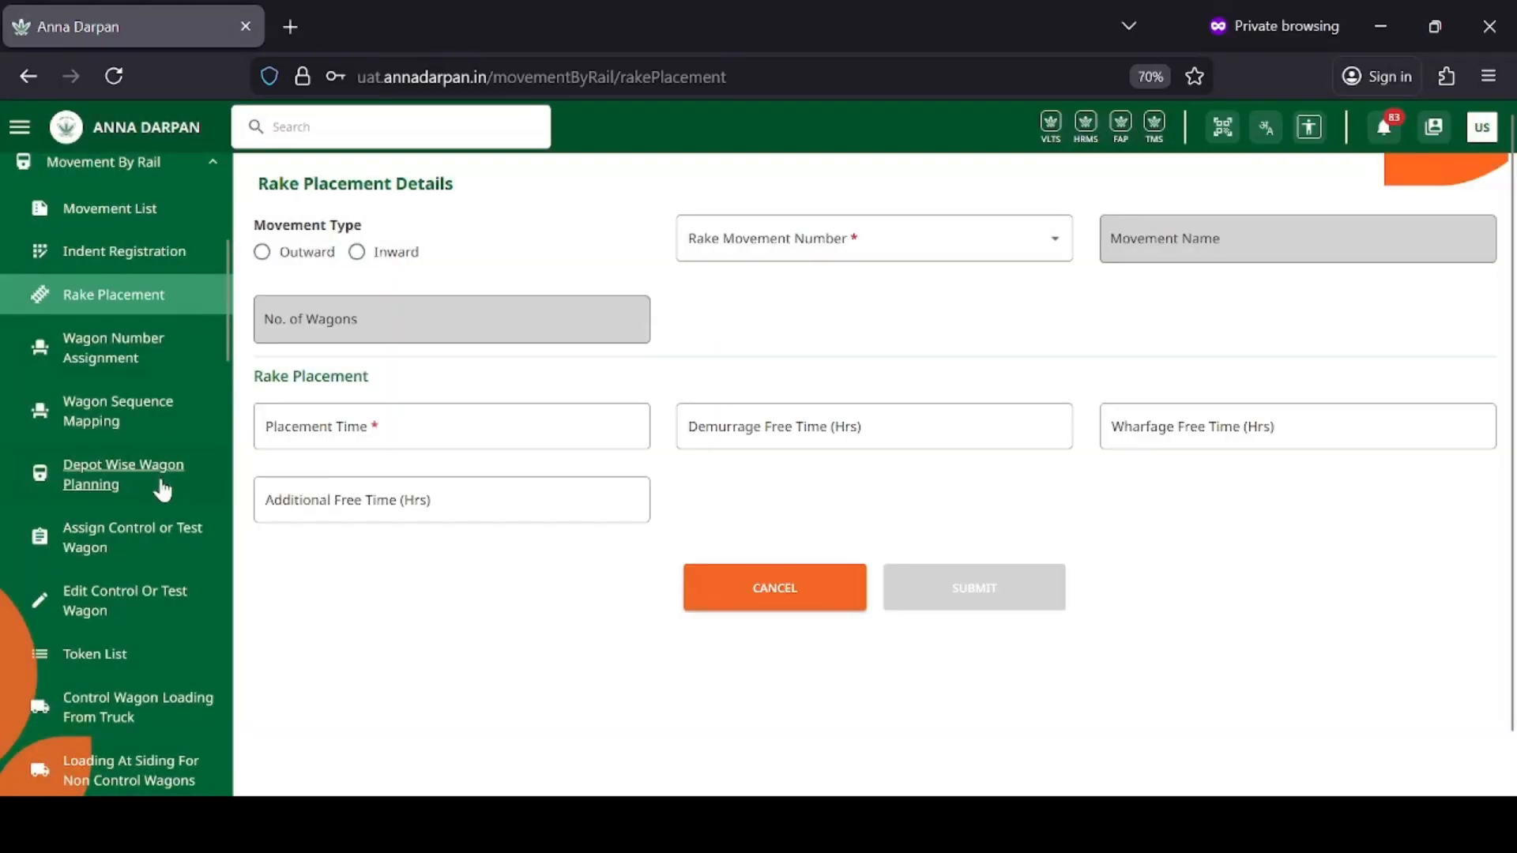
Load inward rake movement 135135-934 for assigning control or test wagons and acknowledge the ICCS team notice
{"action": "scroll", "coordinate": [162, 490], "scroll_direction": "down", "scroll_amount": 3}
{"action": "left_click", "coordinate": [161, 431]}
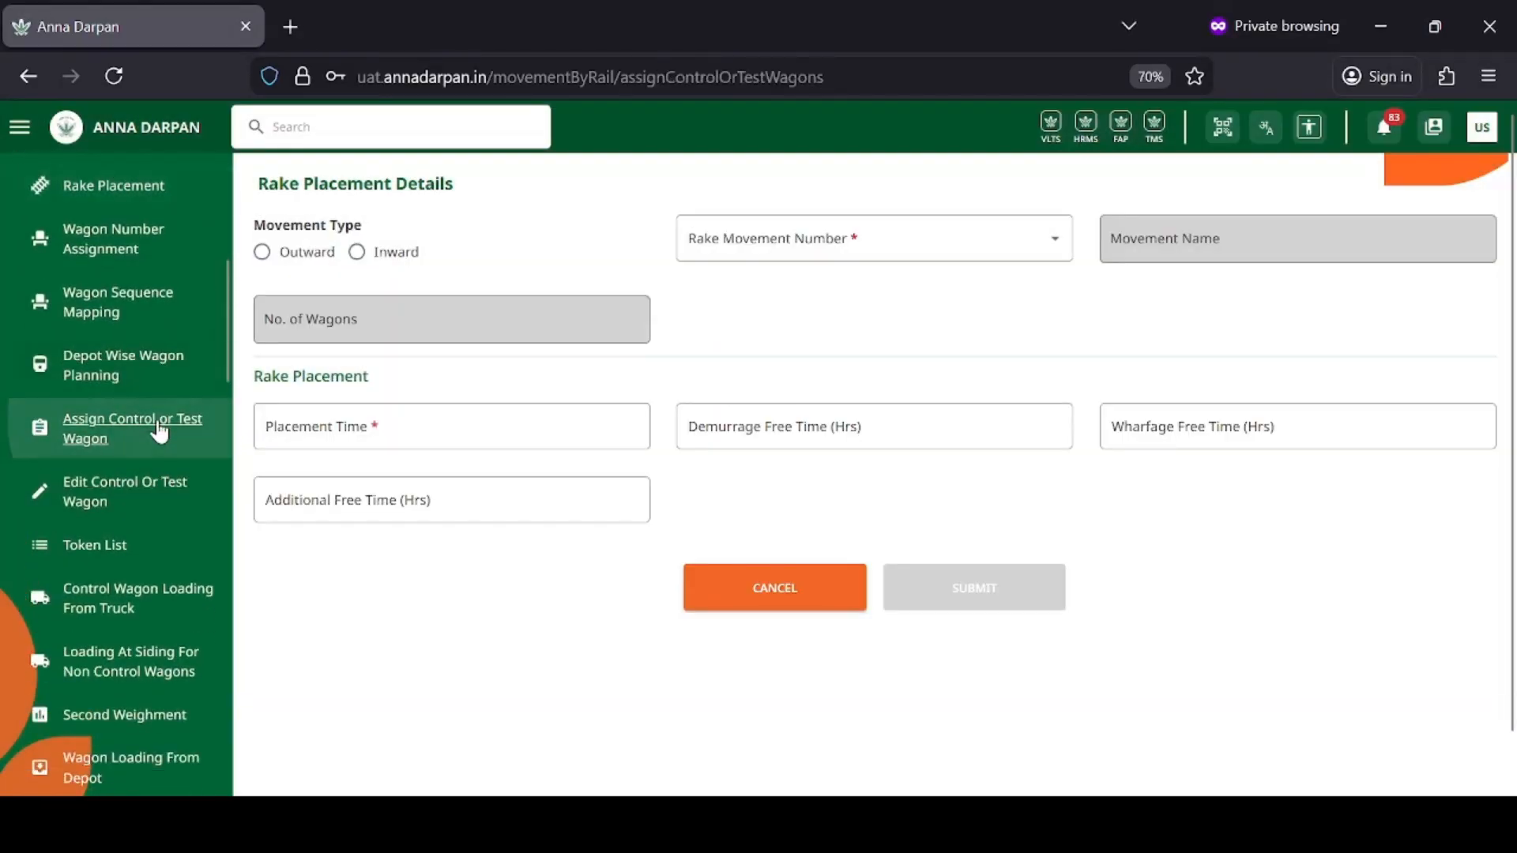
{"action": "left_click", "coordinate": [374, 255]}
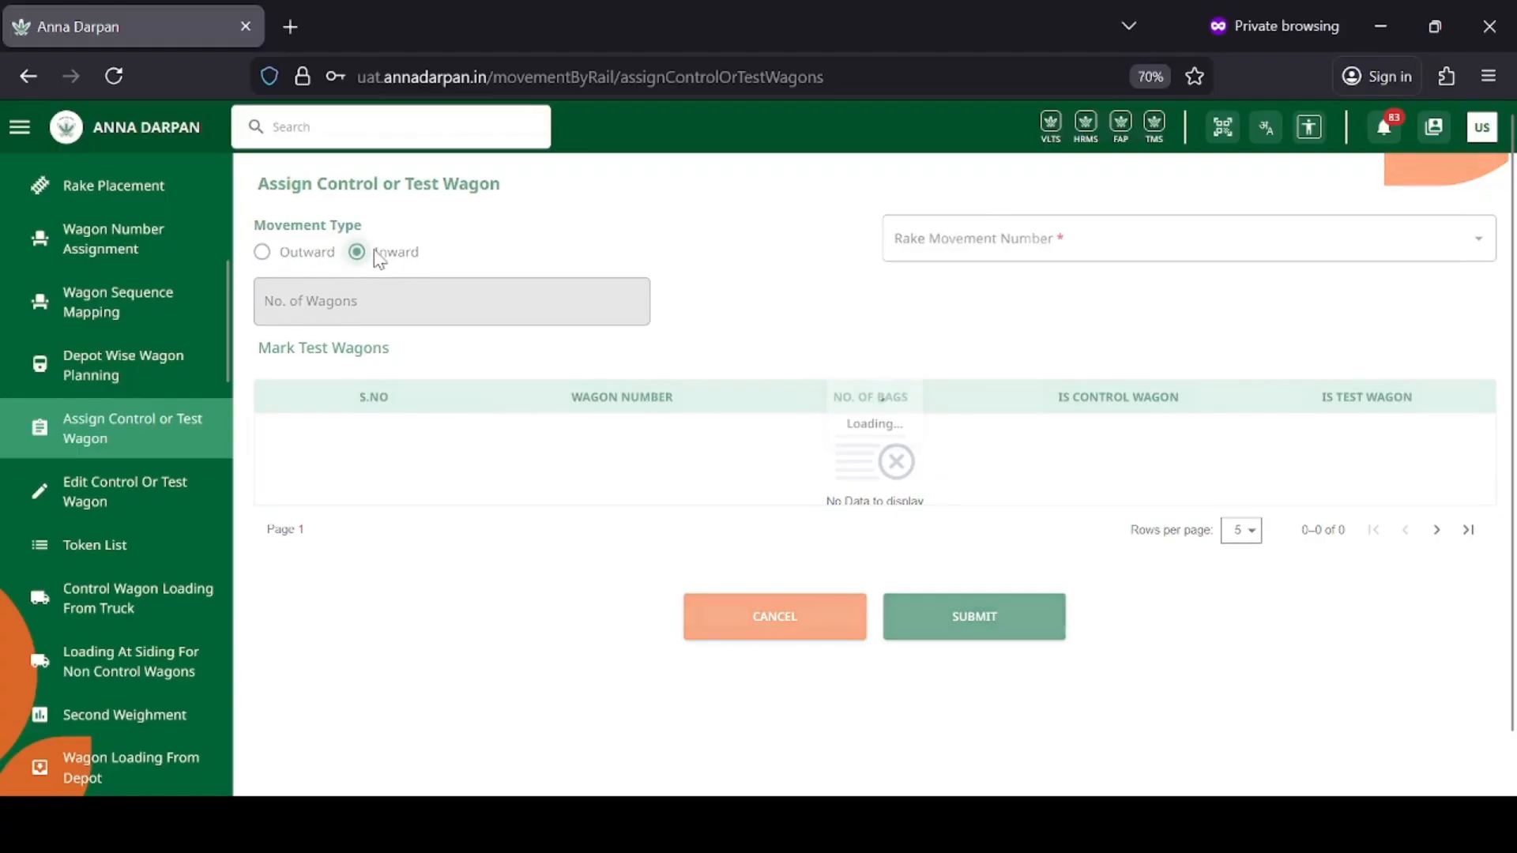
{"action": "left_click", "coordinate": [1022, 237]}
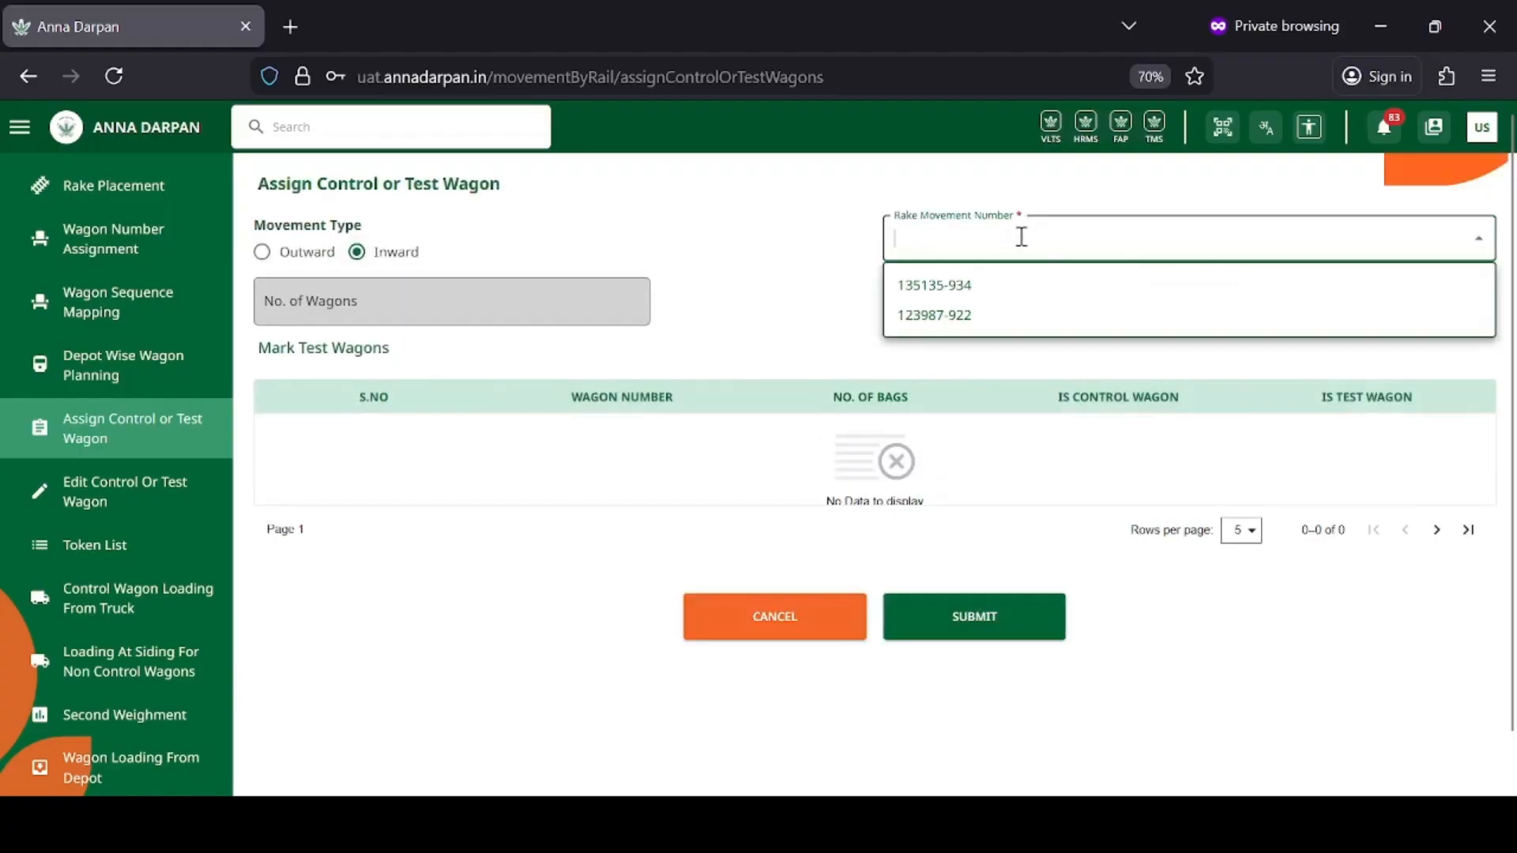
{"action": "left_click", "coordinate": [1015, 285]}
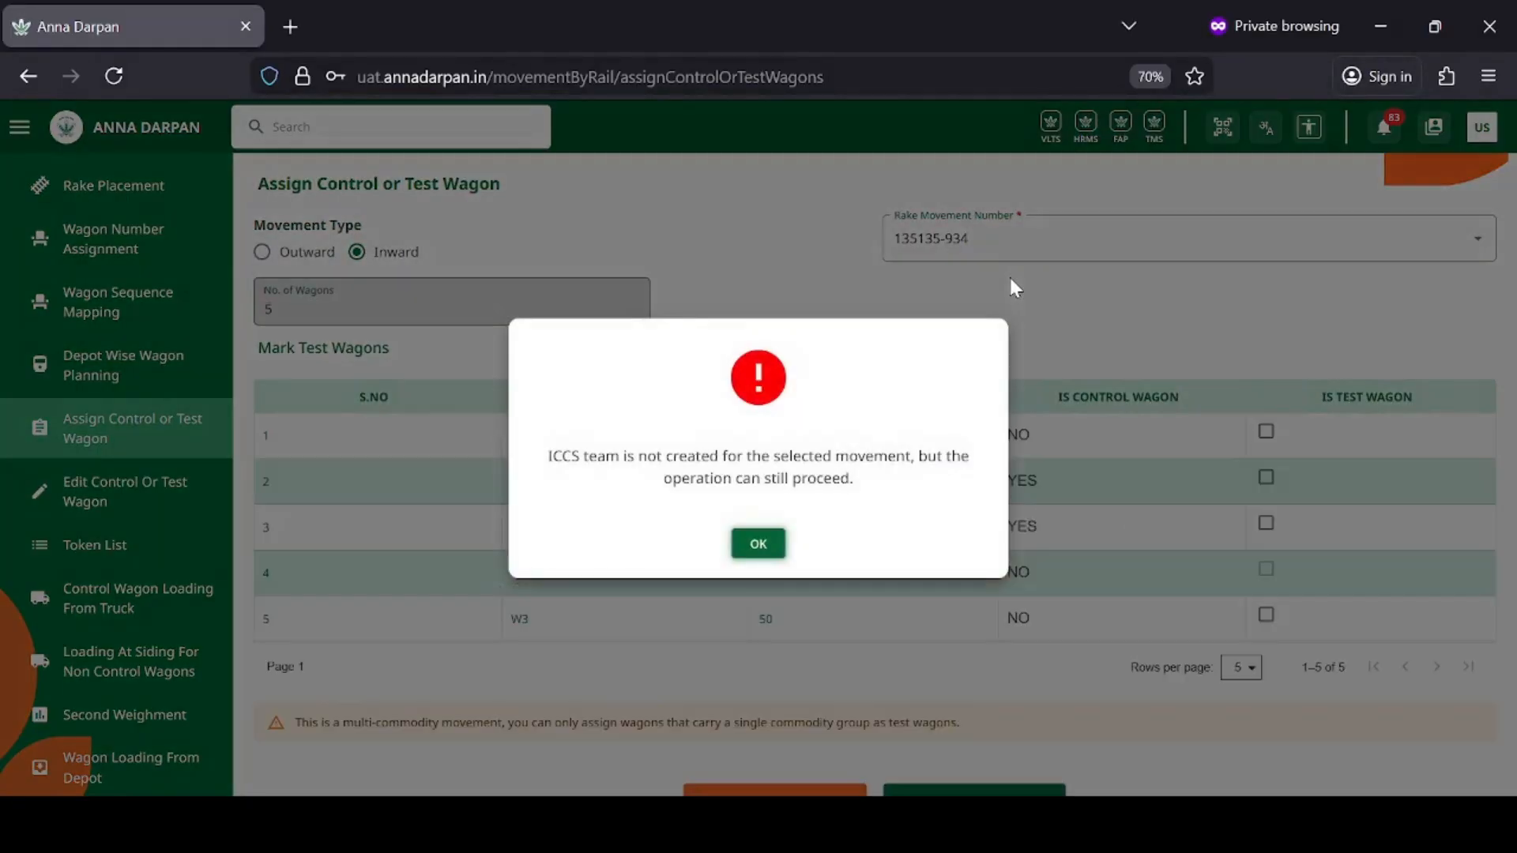
{"action": "left_click", "coordinate": [764, 547]}
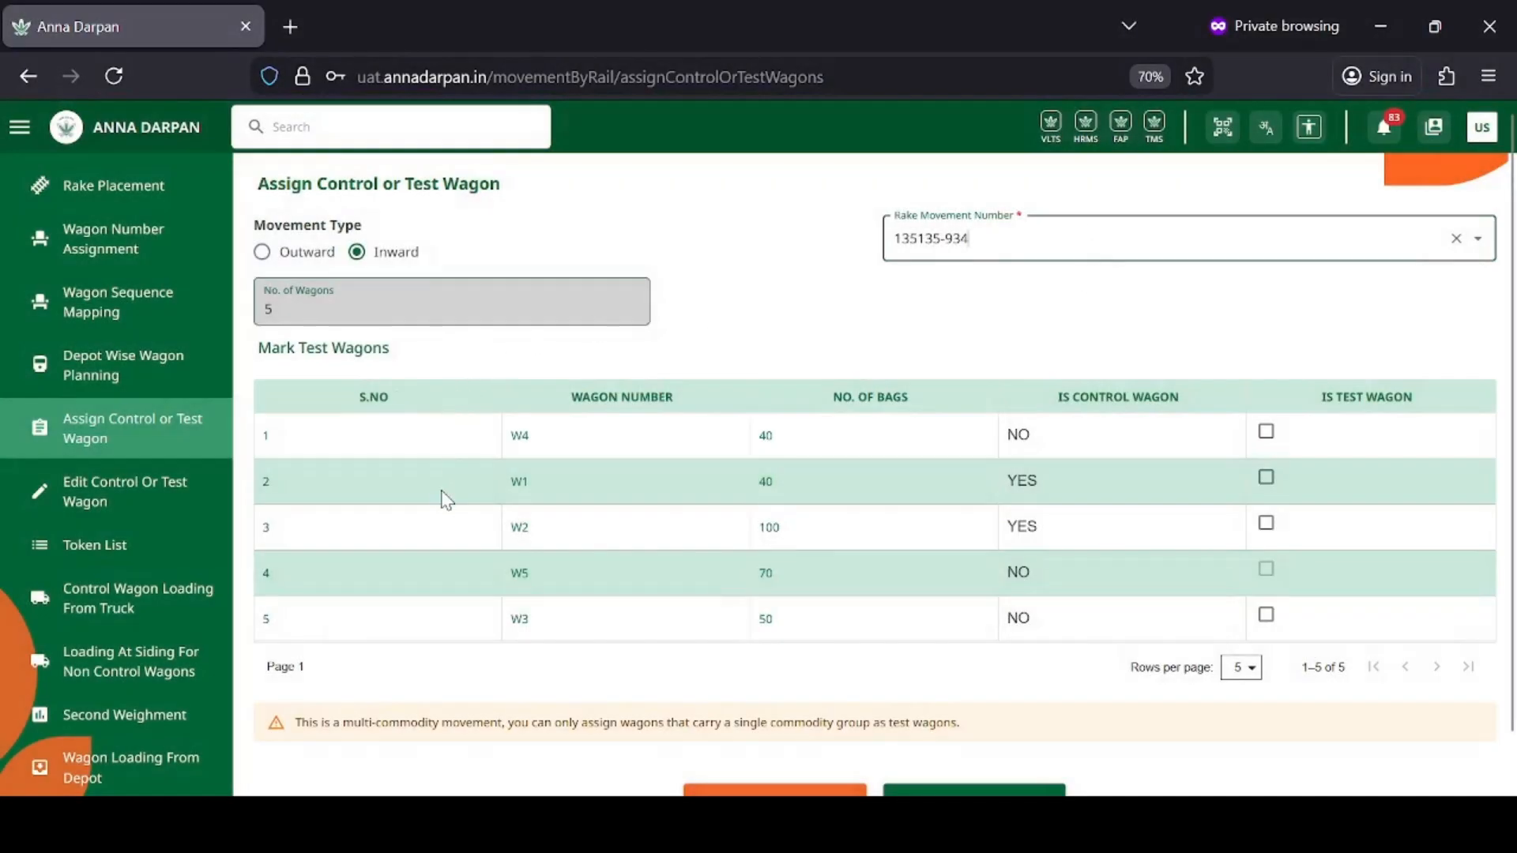
Mark wagons W1 and W2 as test wagons and submit the assignment
{"action": "scroll", "coordinate": [447, 500], "scroll_direction": "down", "scroll_amount": 1}
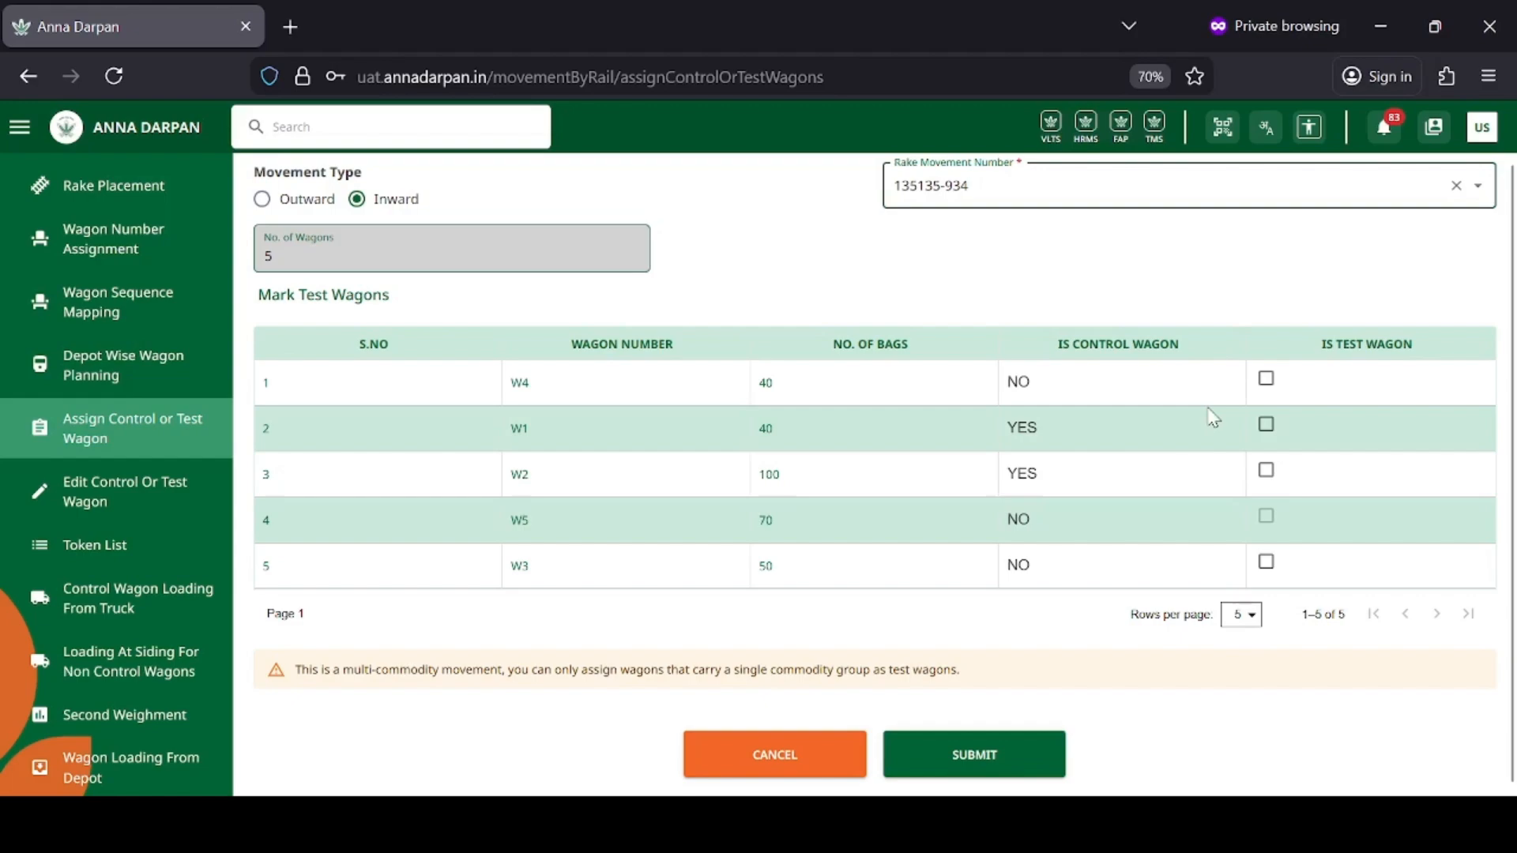
{"action": "left_click", "coordinate": [1268, 430]}
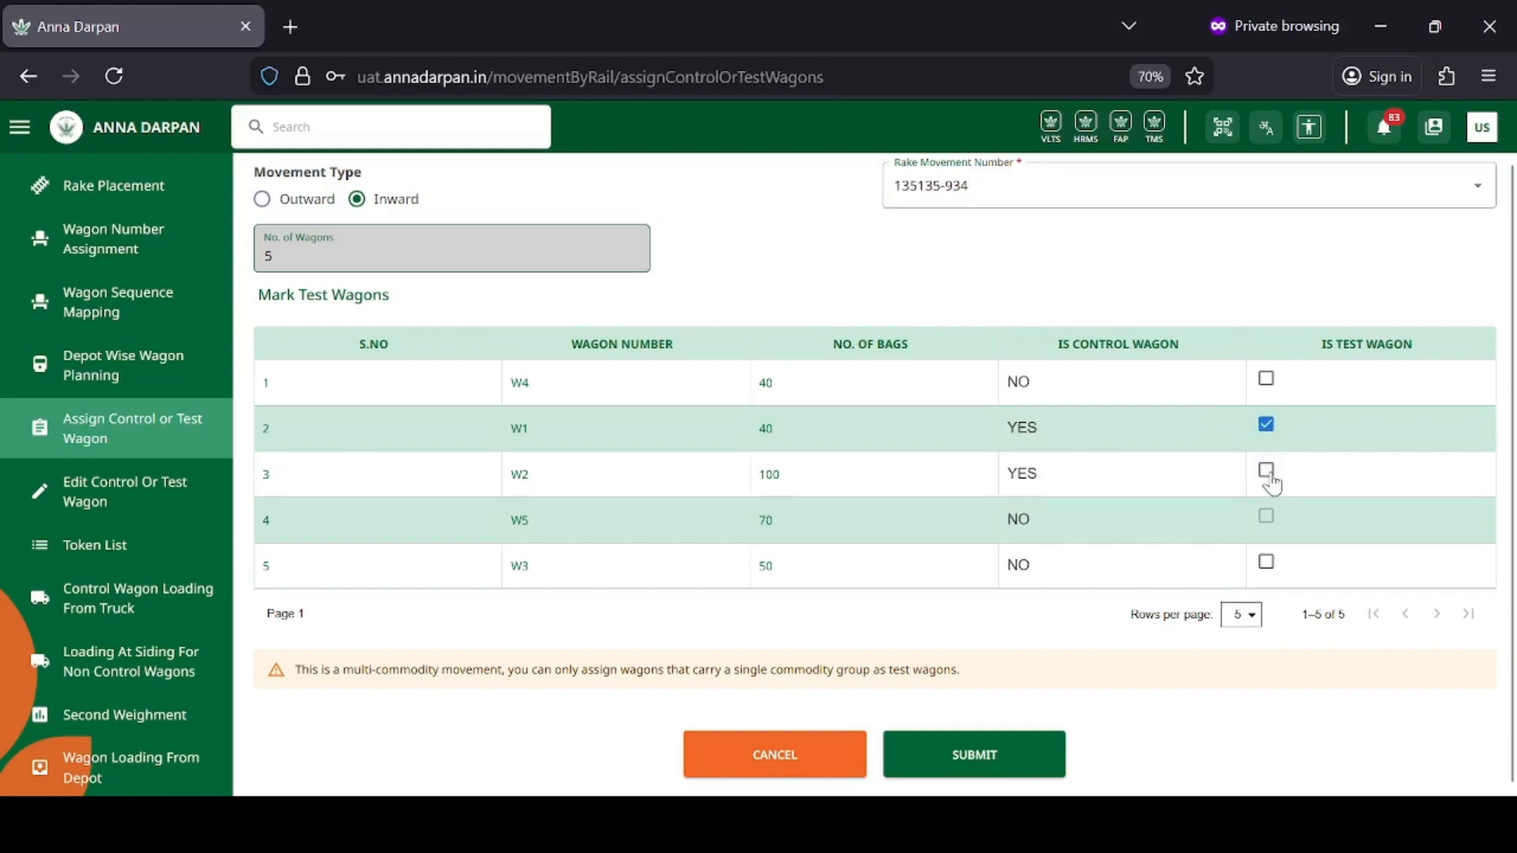
{"action": "left_click", "coordinate": [980, 758]}
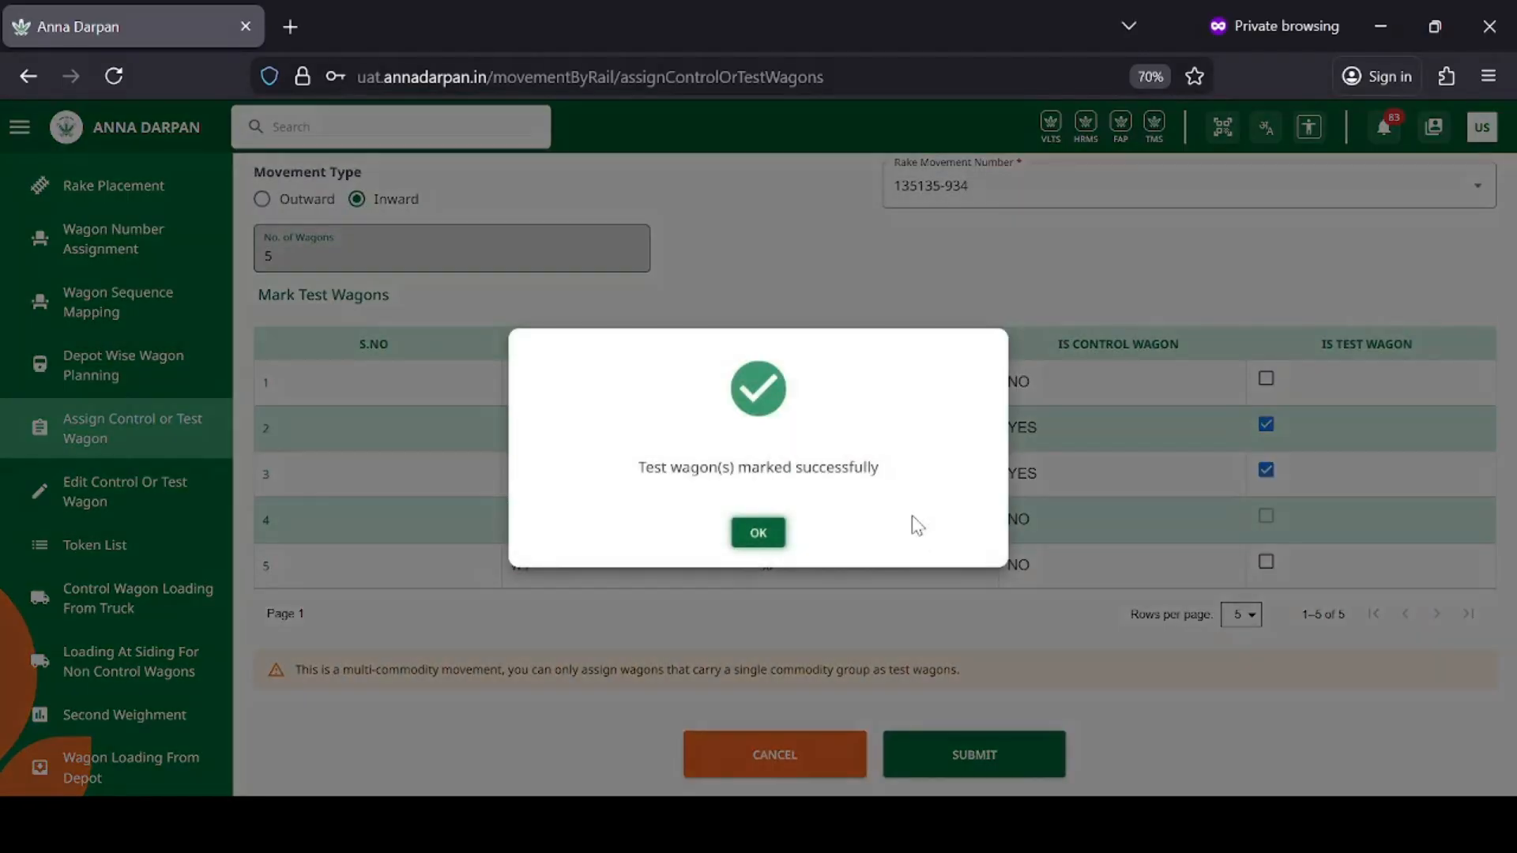
{"action": "left_click", "coordinate": [759, 533]}
Load rake movement 135135-934 in Wagon Verification and mark all five wagons, W1 to W5, as sealed
{"action": "left_click", "coordinate": [609, 233]}
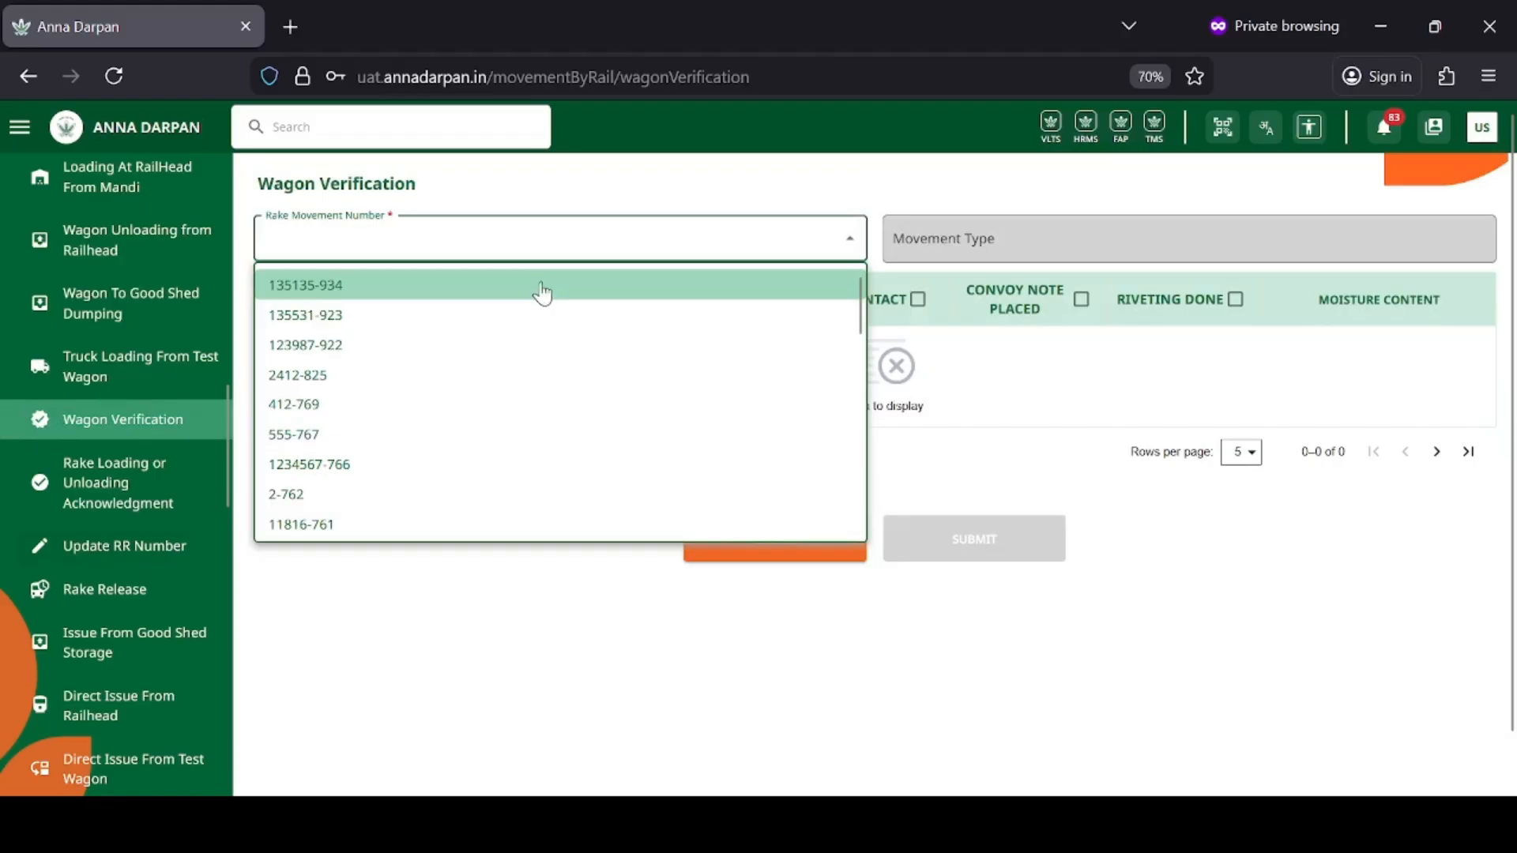
{"action": "left_click", "coordinate": [542, 286]}
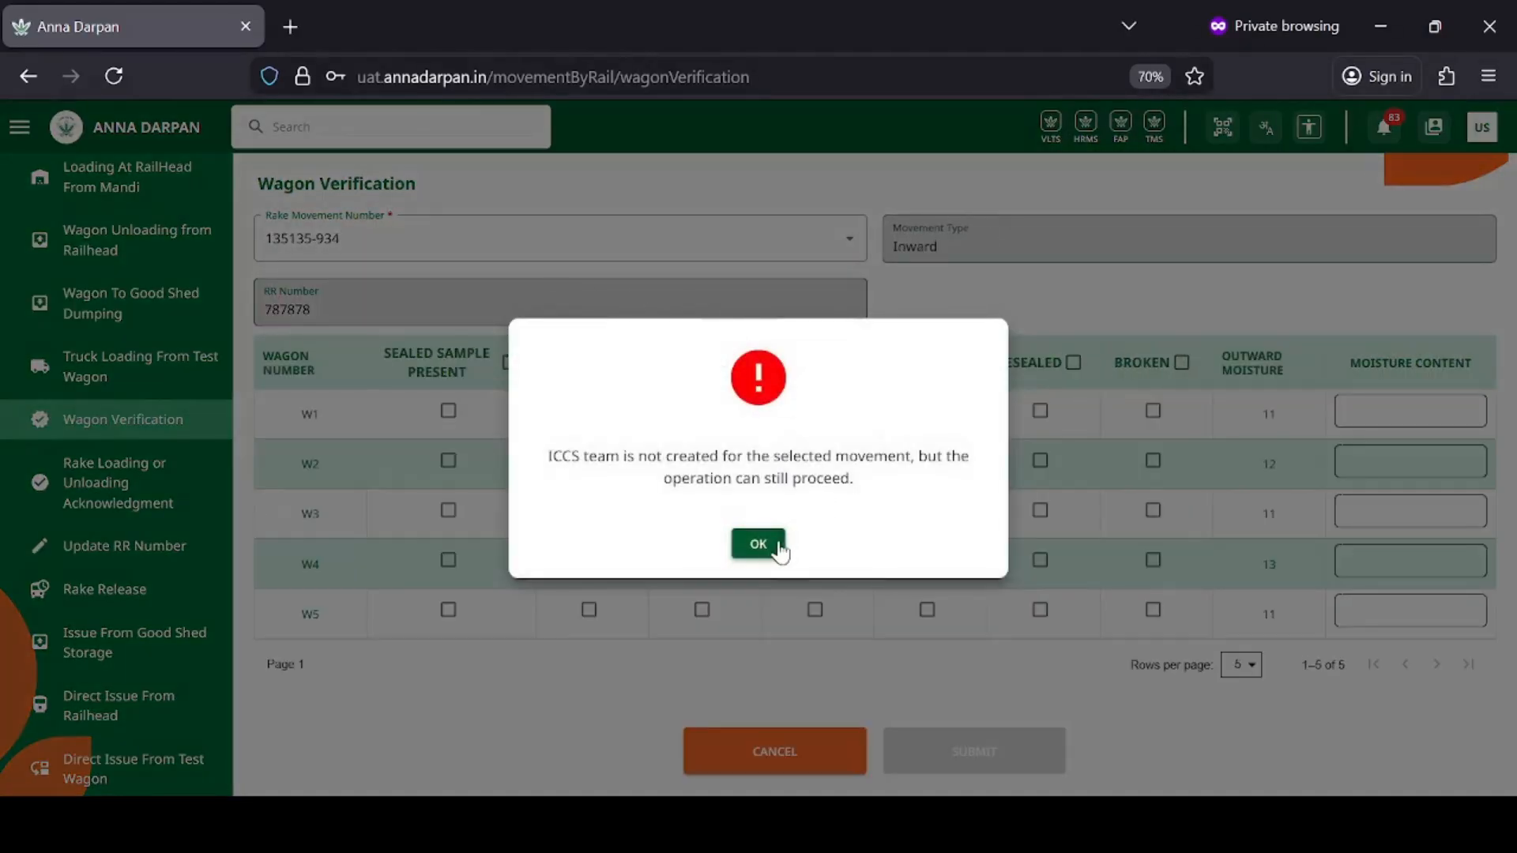
{"action": "key", "text": "Return"}
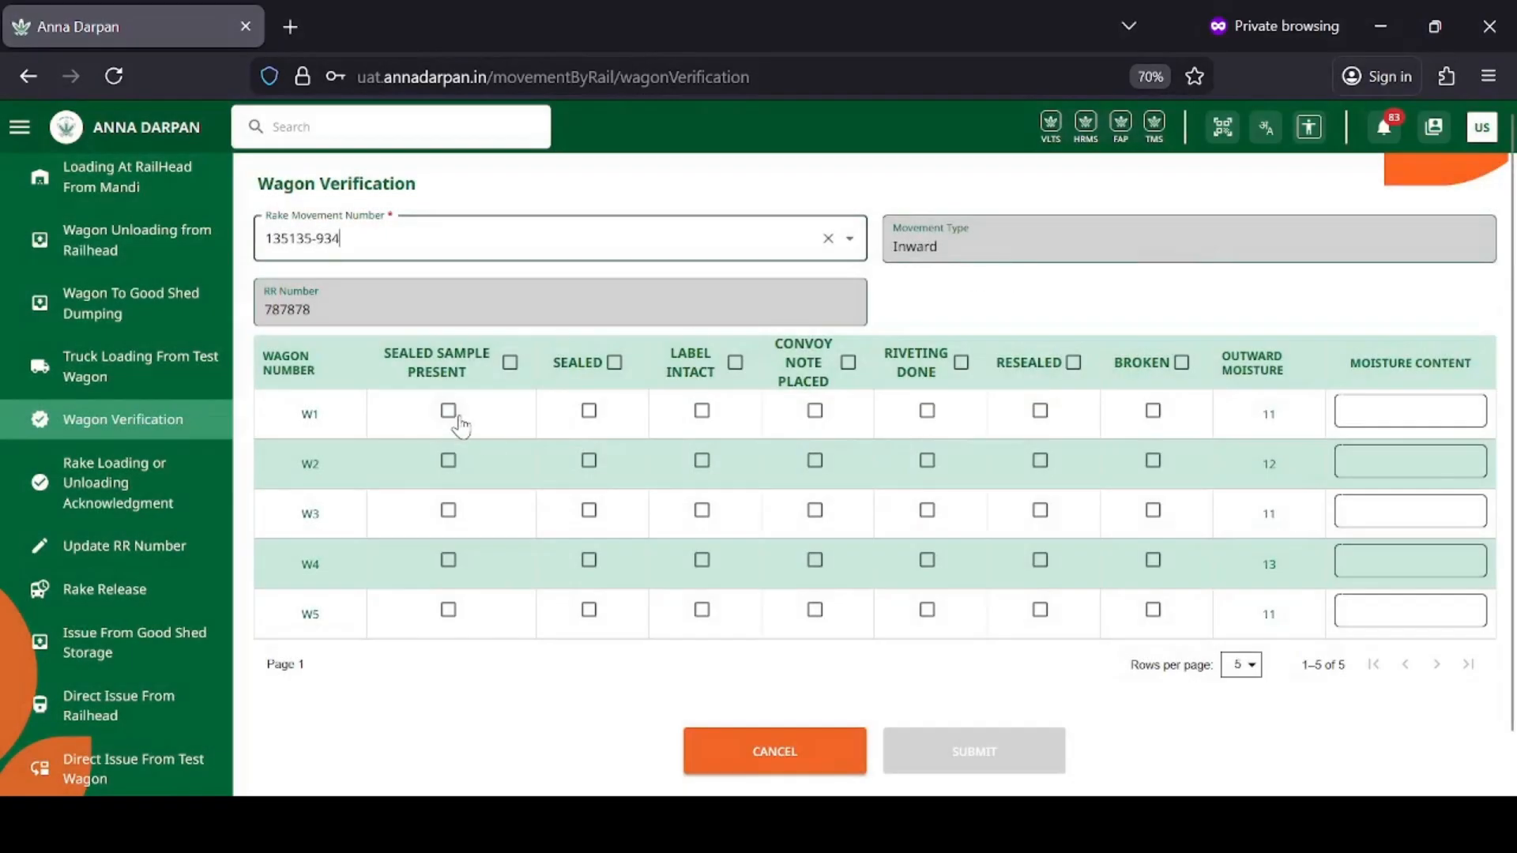
{"action": "left_click", "coordinate": [589, 411]}
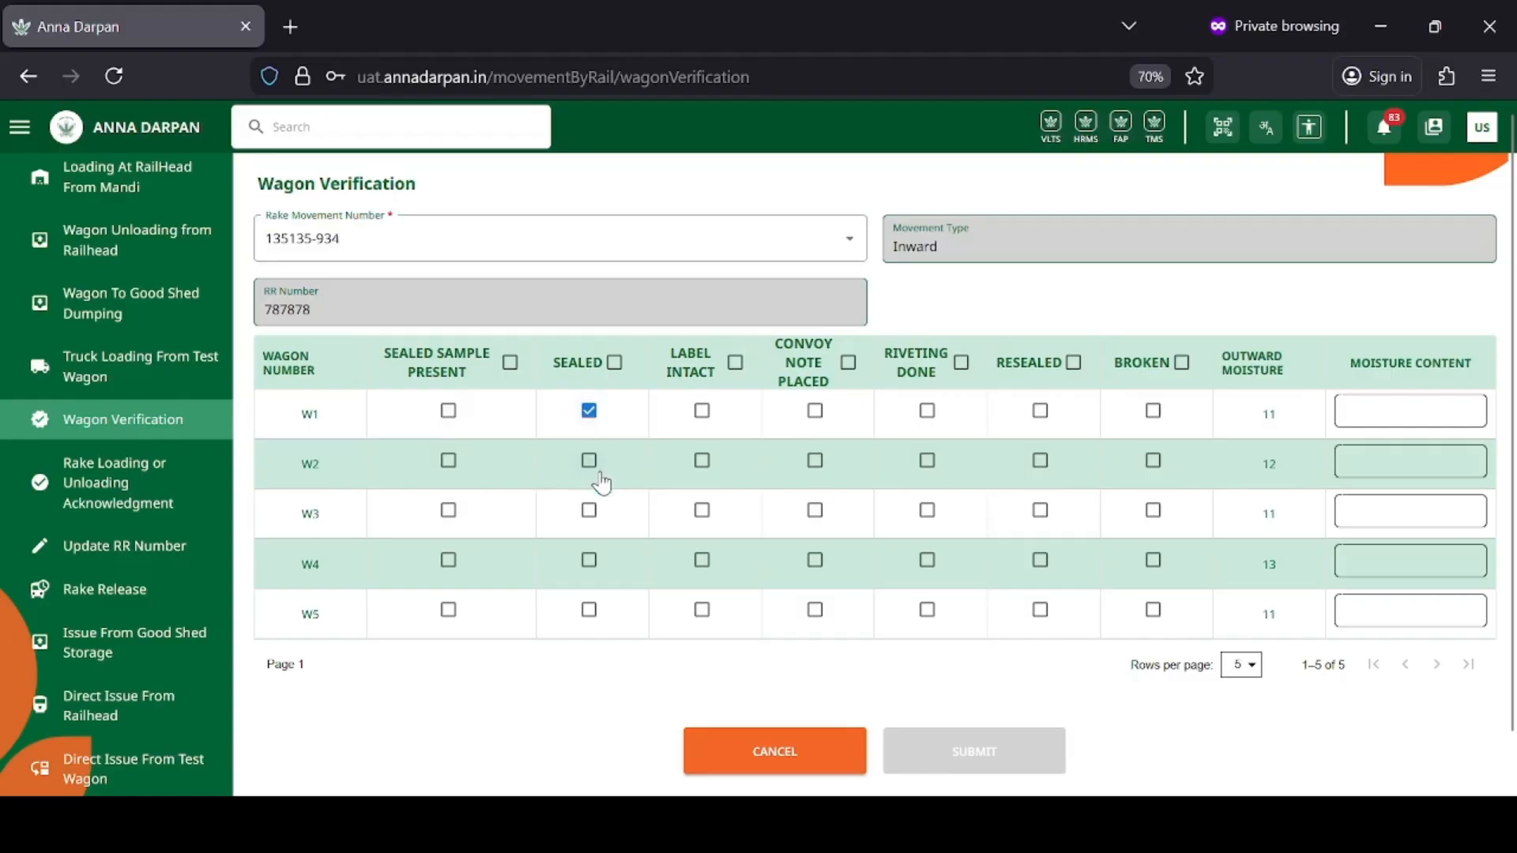
{"action": "left_click", "coordinate": [589, 461]}
{"action": "left_click", "coordinate": [589, 511]}
{"action": "left_click", "coordinate": [588, 561]}
{"action": "left_click", "coordinate": [588, 610]}
Set the moisture content to 11 for W1, W2 and W5 and 12 for W3 and W4, and submit the wagon verification
{"action": "left_click", "coordinate": [1396, 413]}
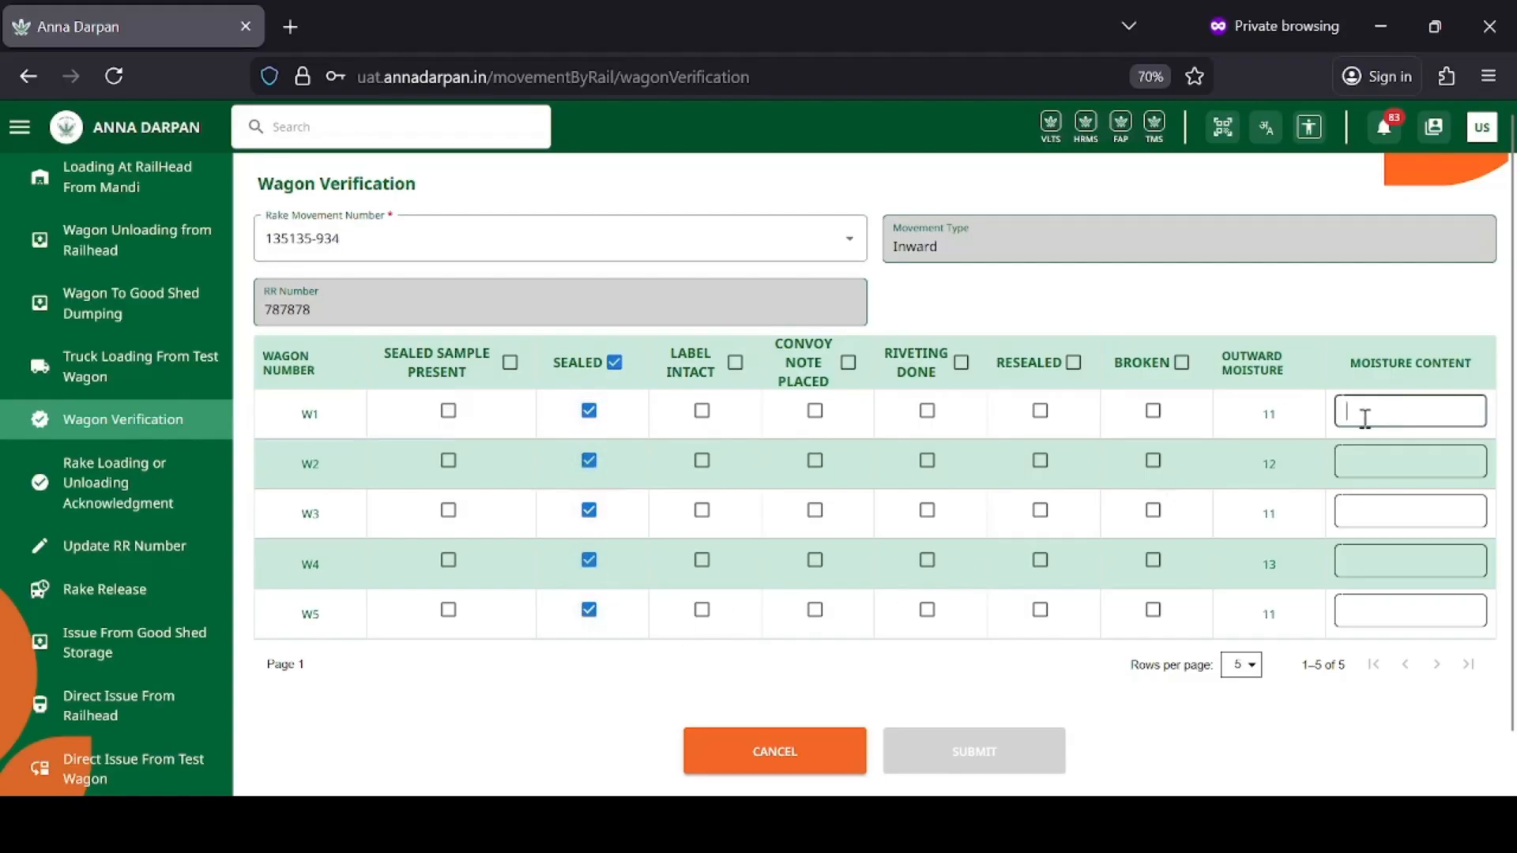
{"action": "left_click", "coordinate": [1369, 471]}
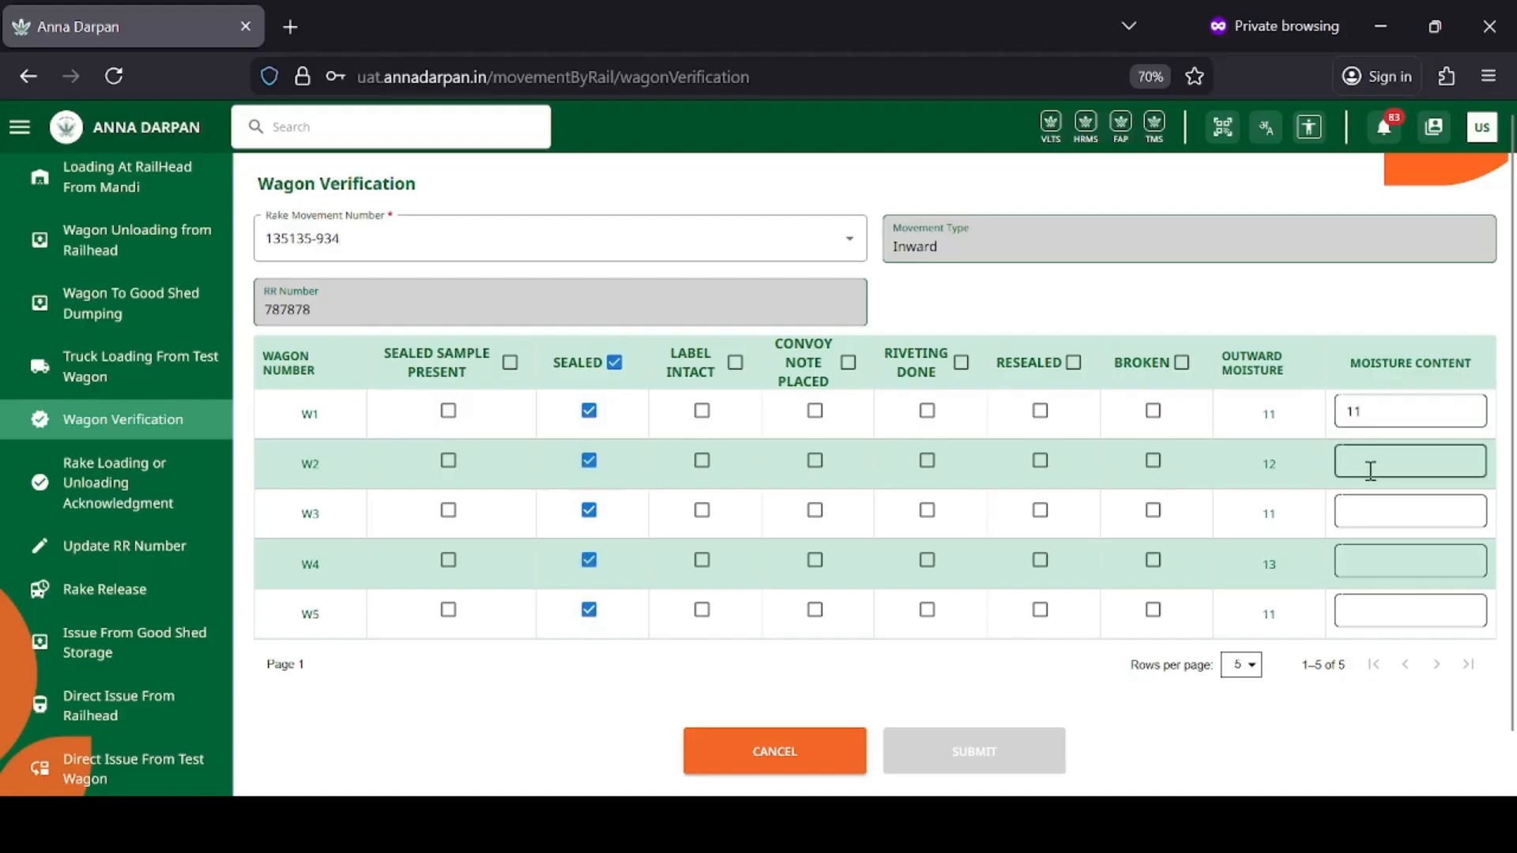
{"action": "left_click", "coordinate": [1373, 512]}
{"action": "left_click", "coordinate": [1376, 562]}
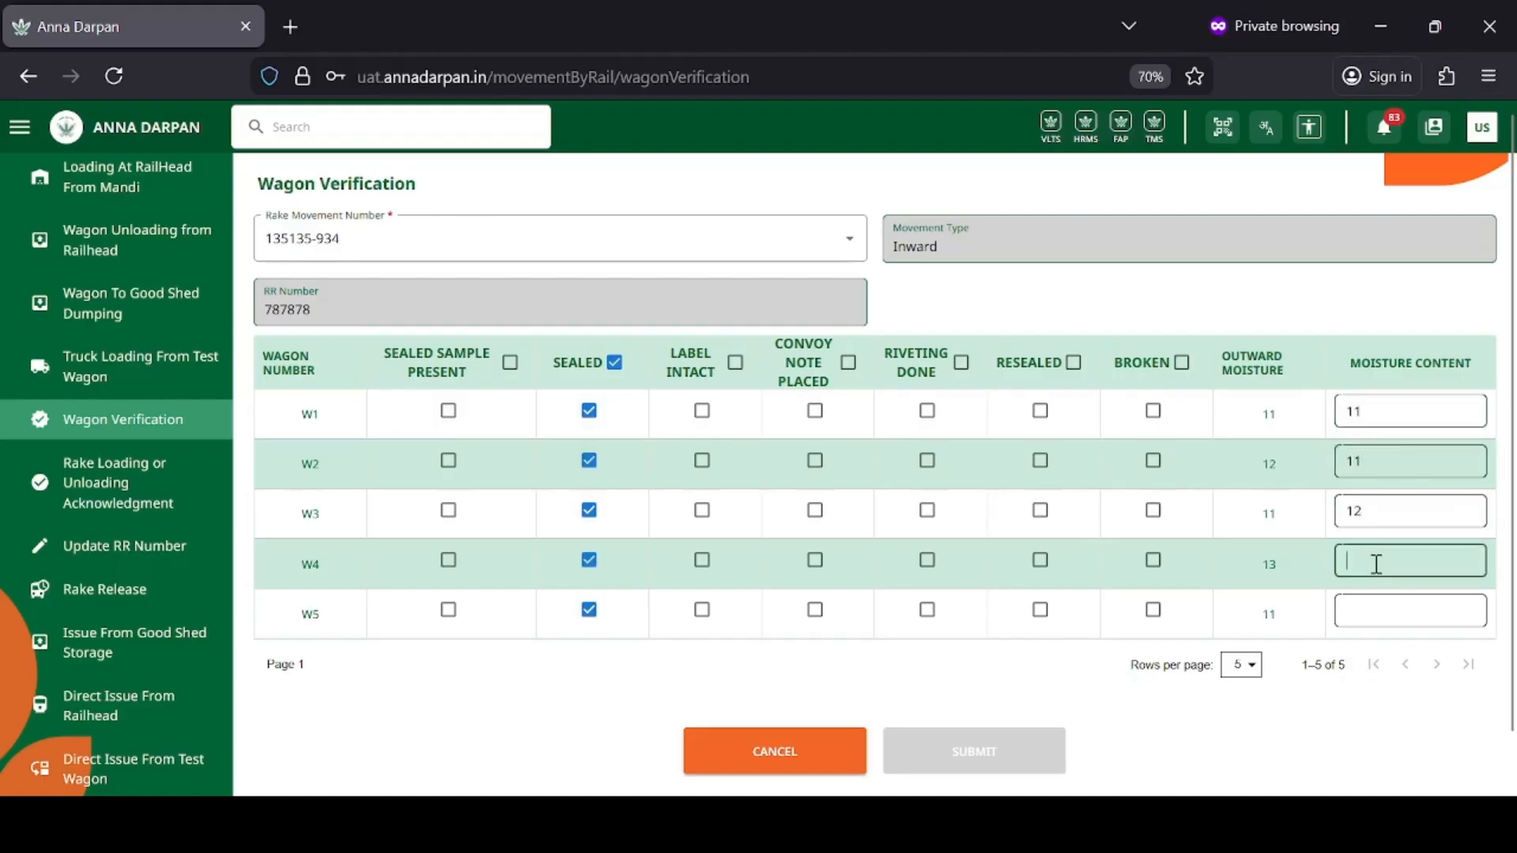
{"action": "left_click", "coordinate": [1377, 611]}
{"action": "type", "text": "11"}
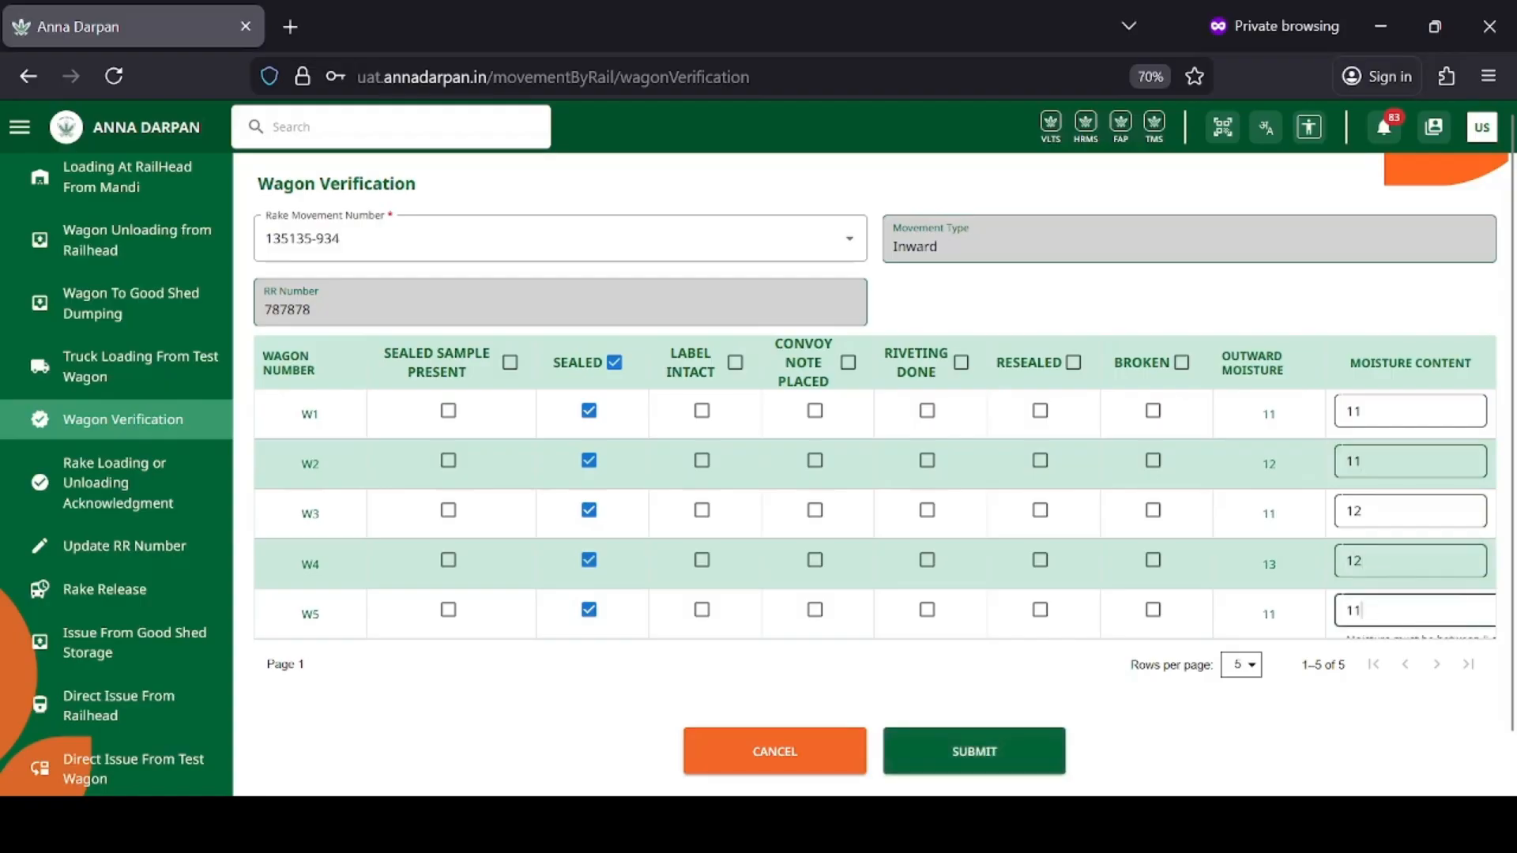
{"action": "scroll", "coordinate": [1159, 600], "scroll_direction": "down", "scroll_amount": 1}
{"action": "left_click", "coordinate": [987, 710]}
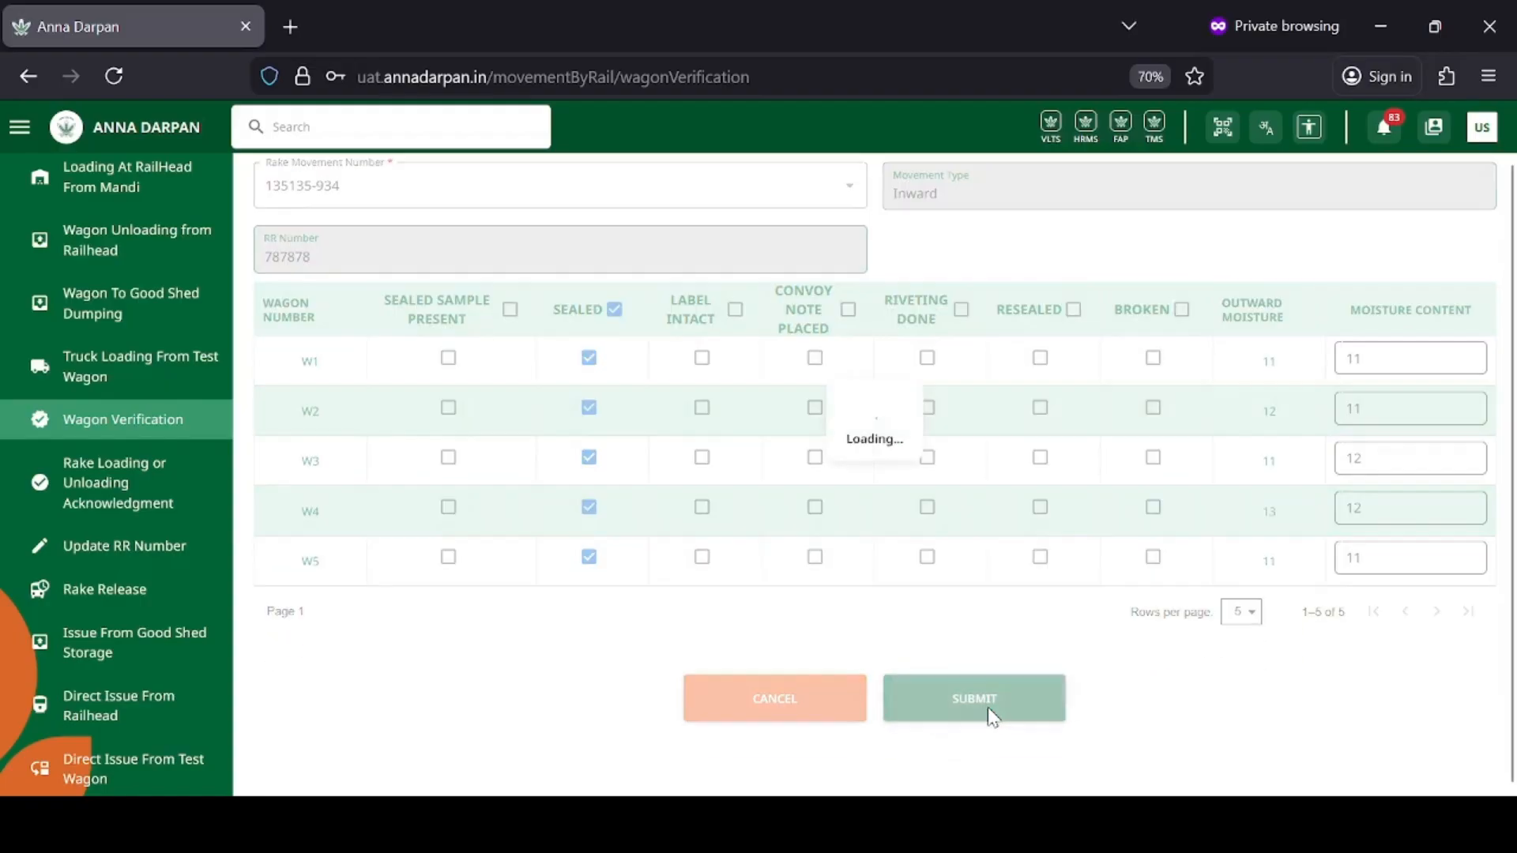
{"action": "left_click", "coordinate": [764, 532]}
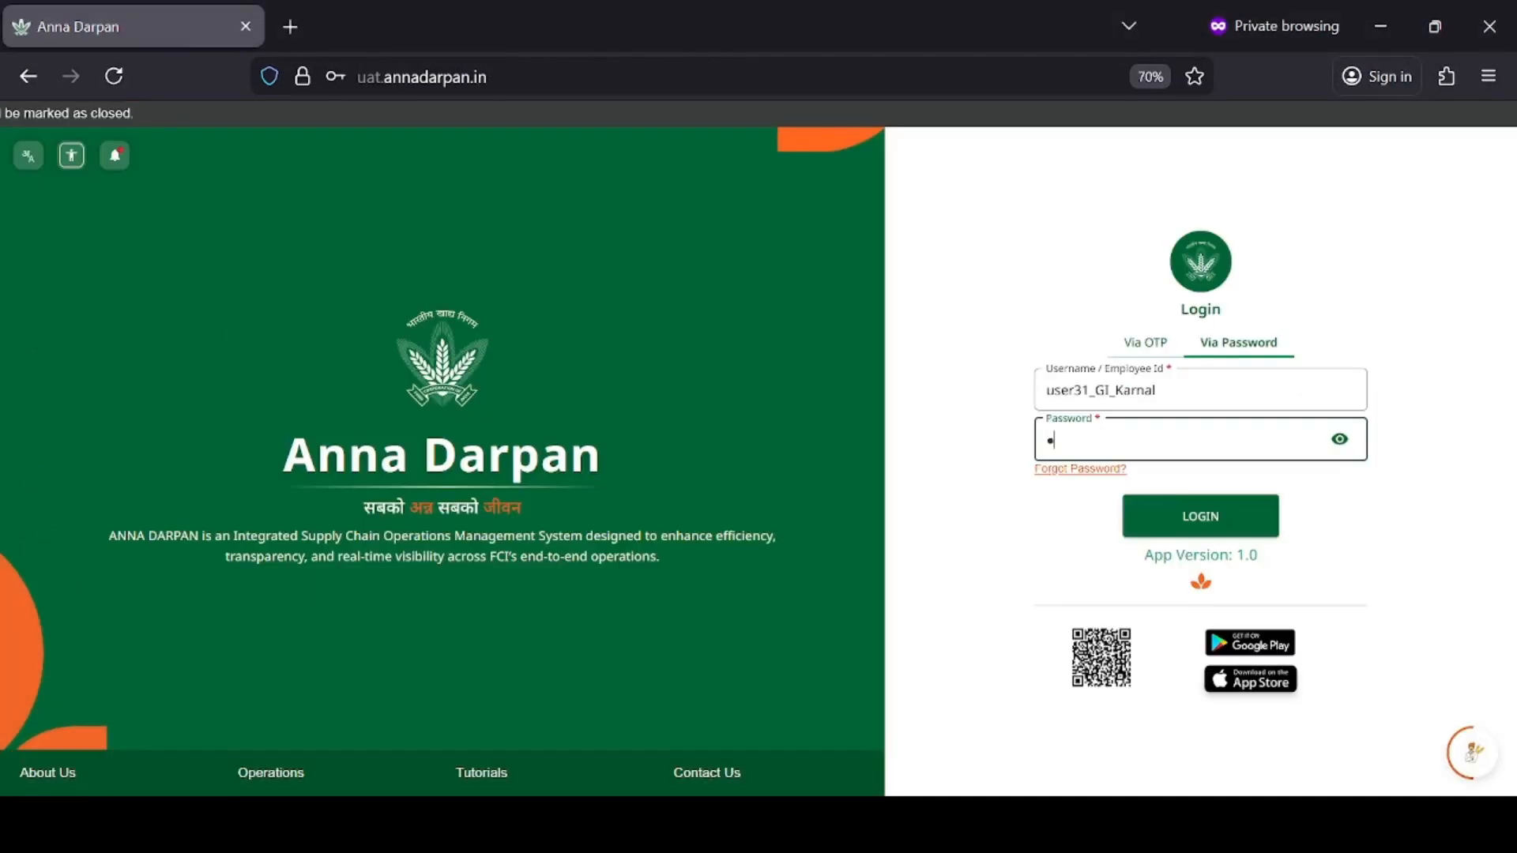
Enter the account password and log in to the GI Karnal account
{"action": "type", "text": "•••••••••"}
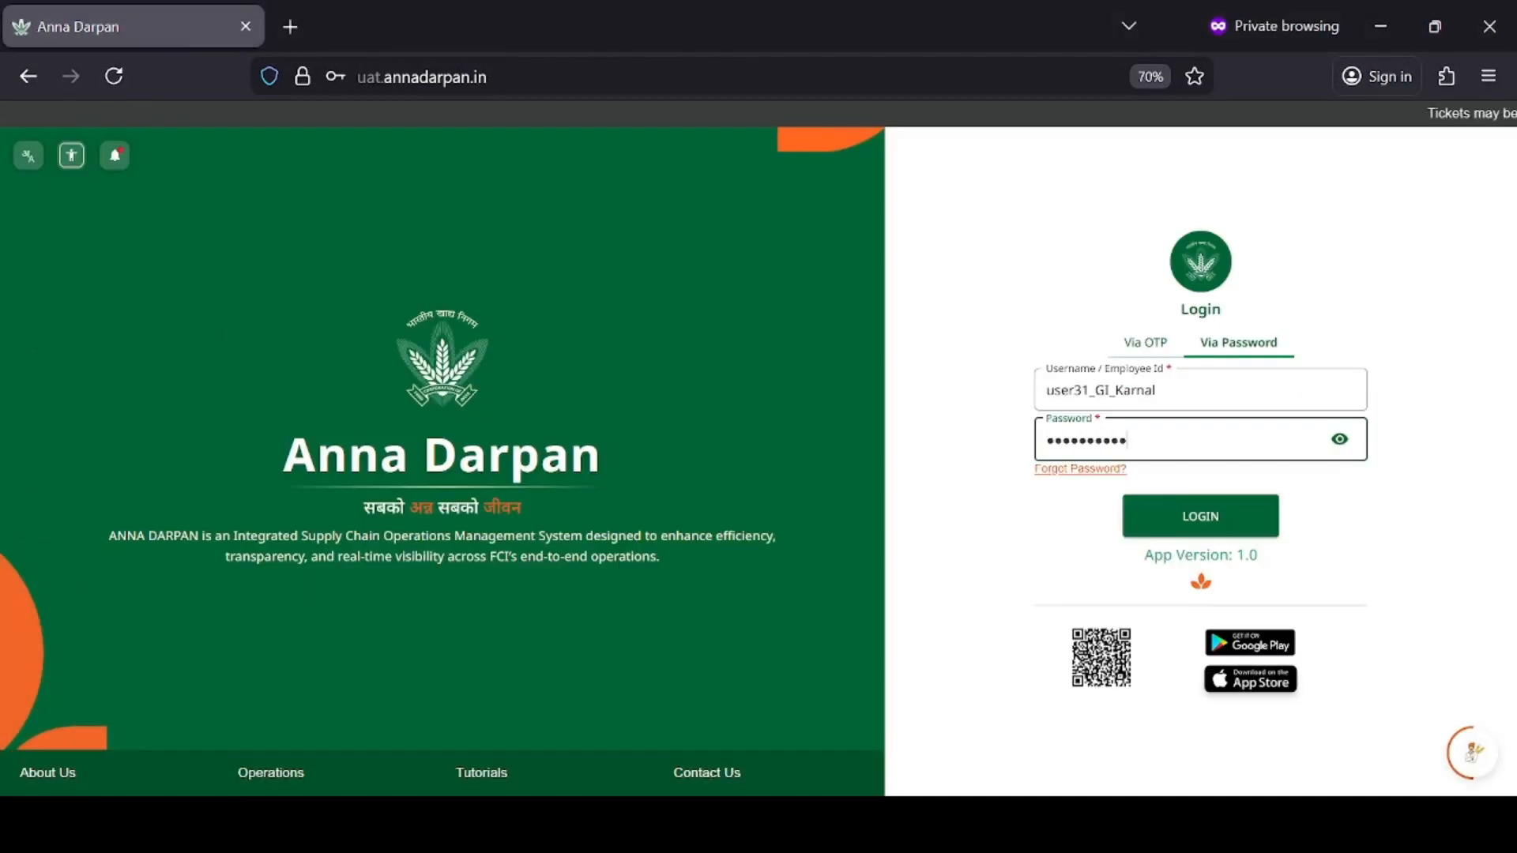
{"action": "type", "text": "••"}
{"action": "key", "text": "Return"}
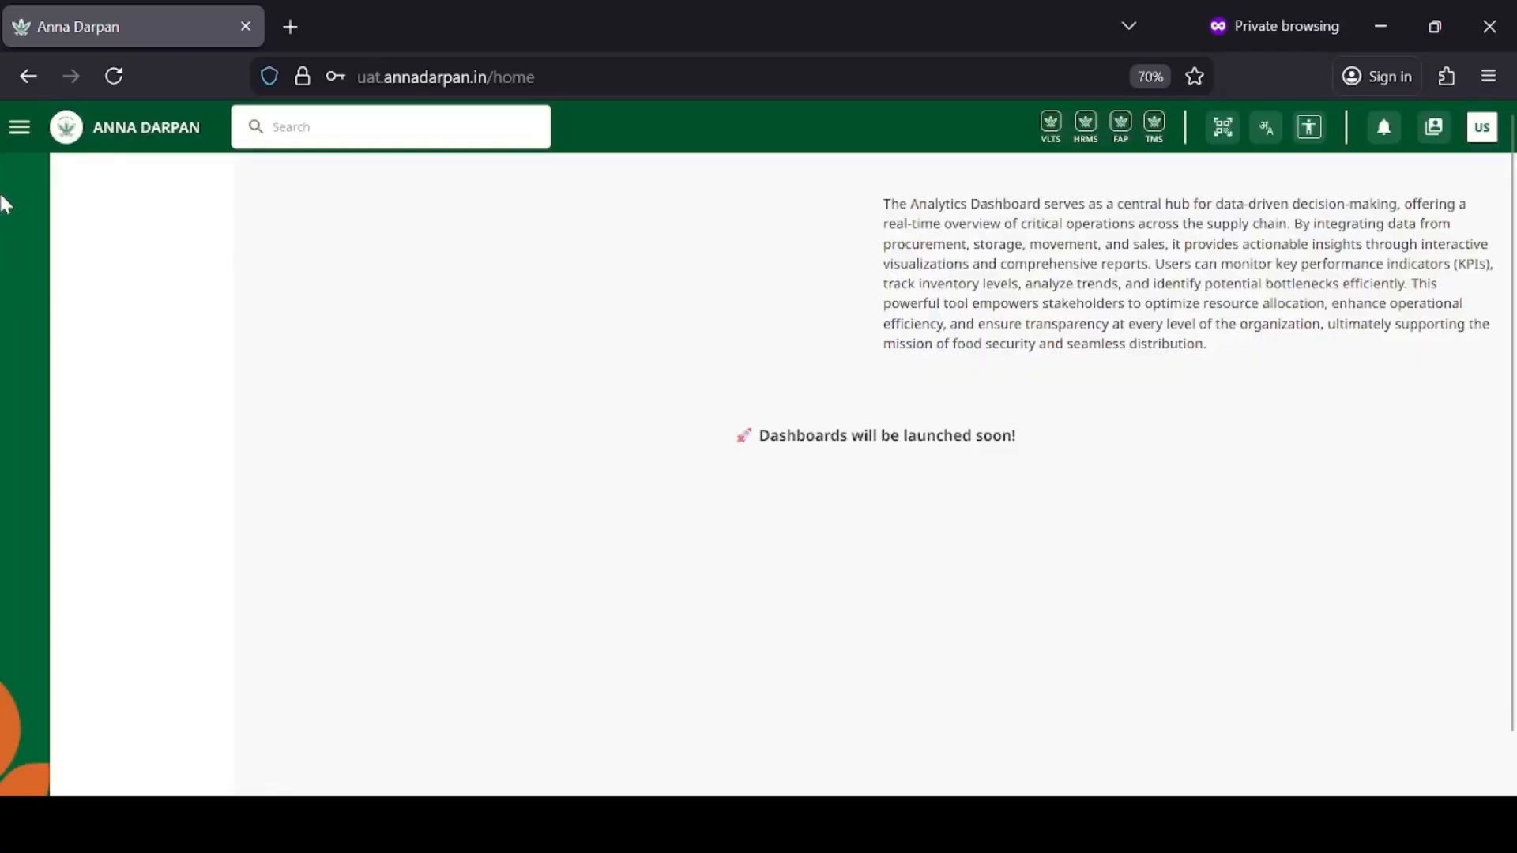
{"action": "left_click", "coordinate": [143, 363]}
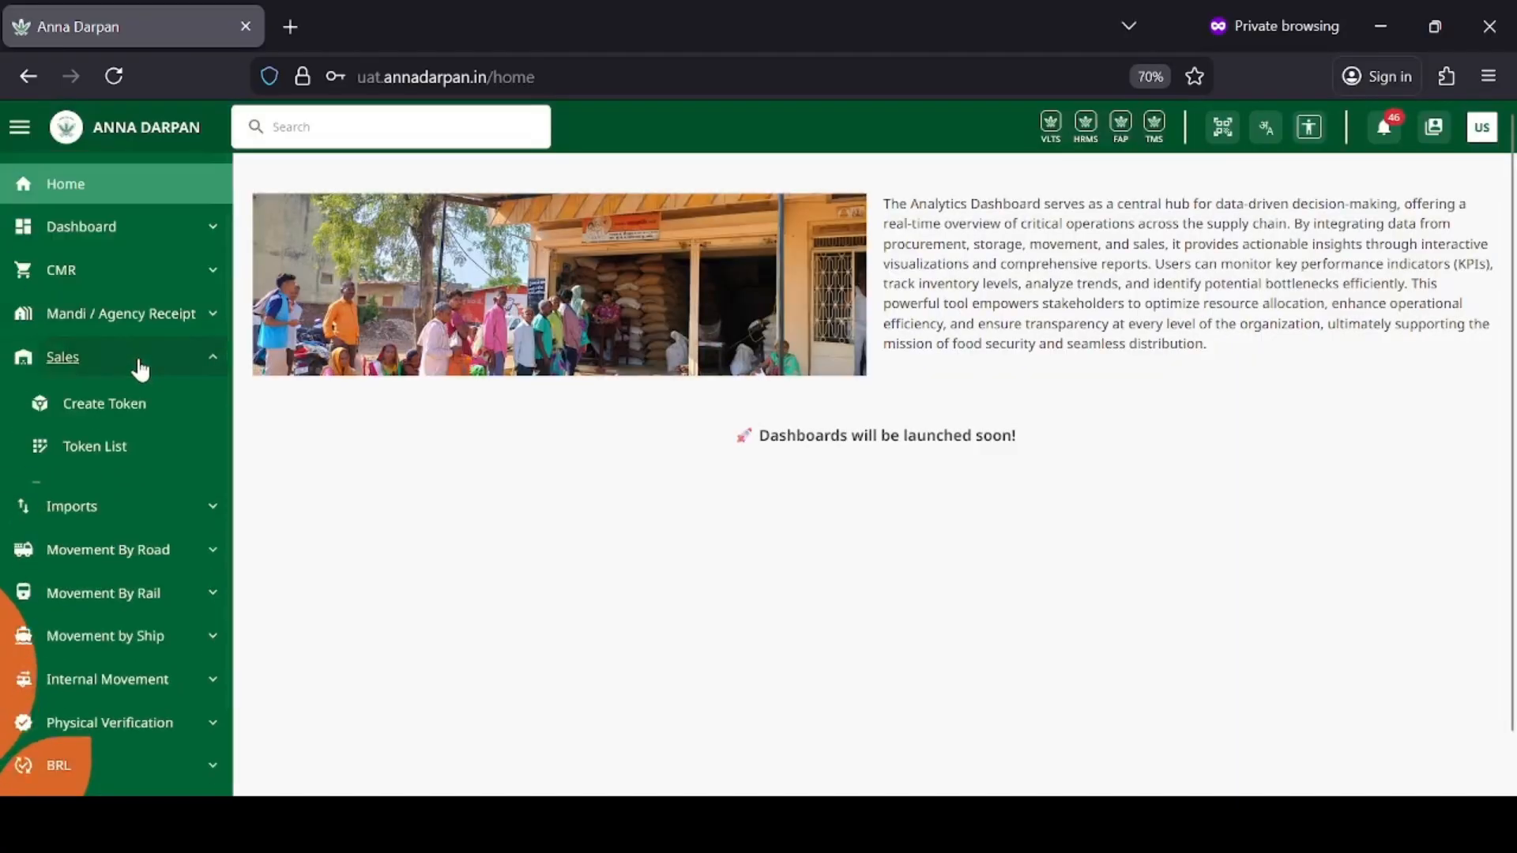
{"action": "left_click", "coordinate": [102, 407]}
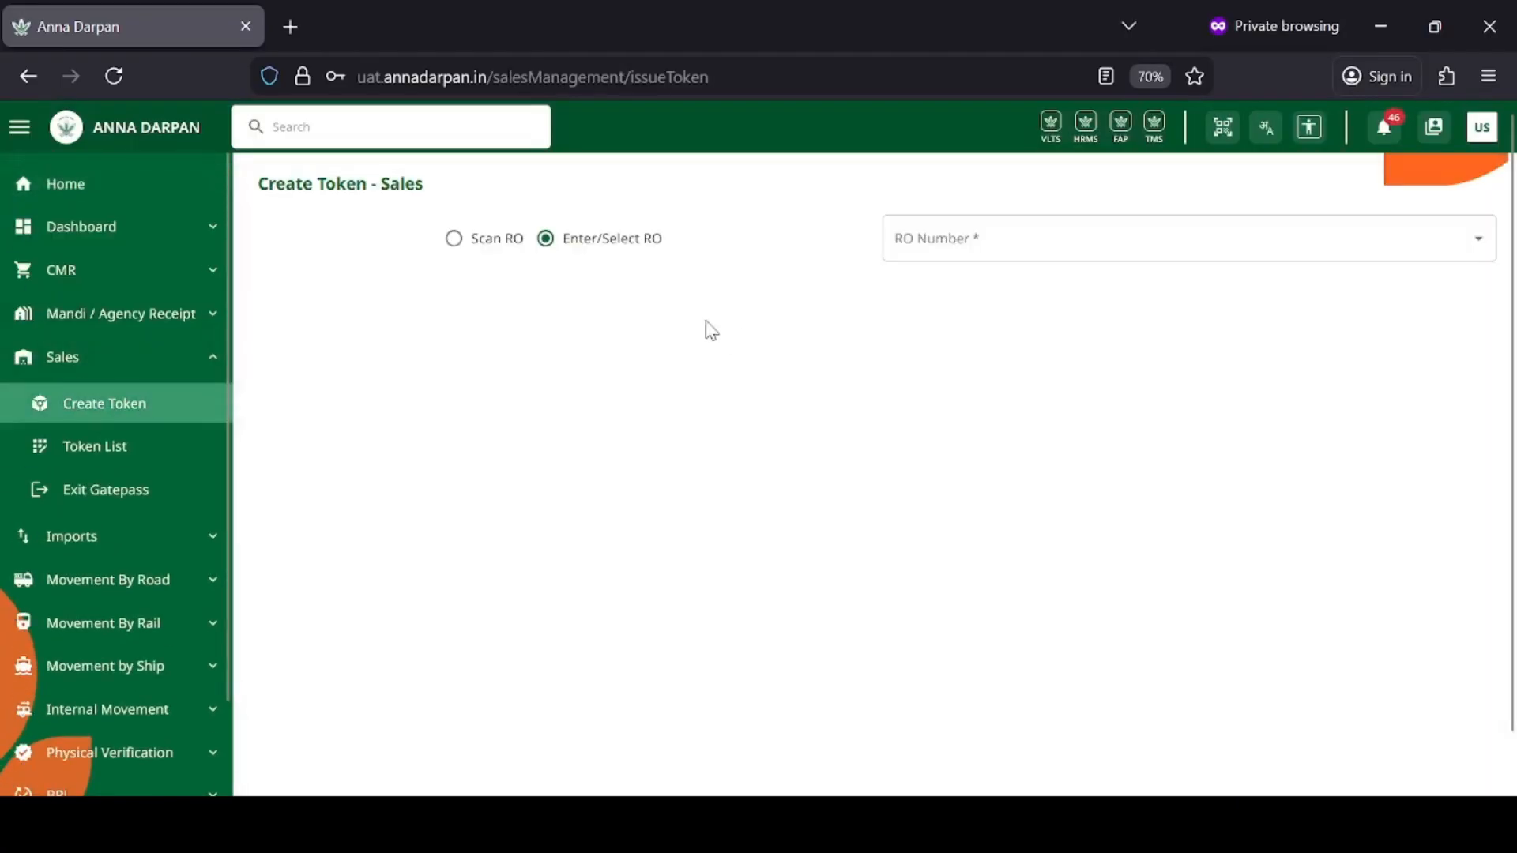
{"action": "left_click", "coordinate": [977, 240]}
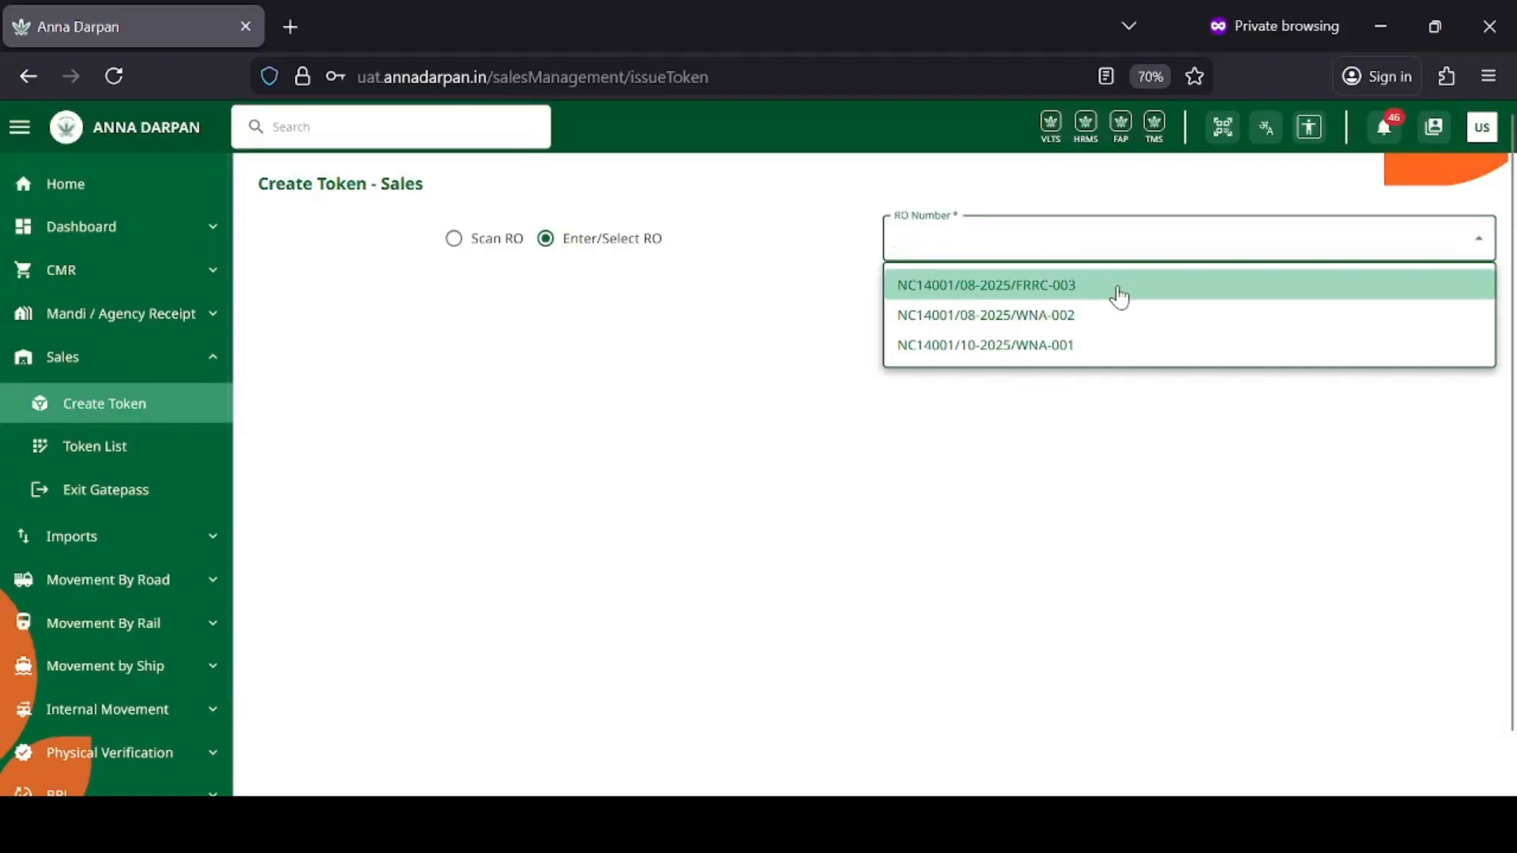
{"action": "left_click", "coordinate": [1086, 292]}
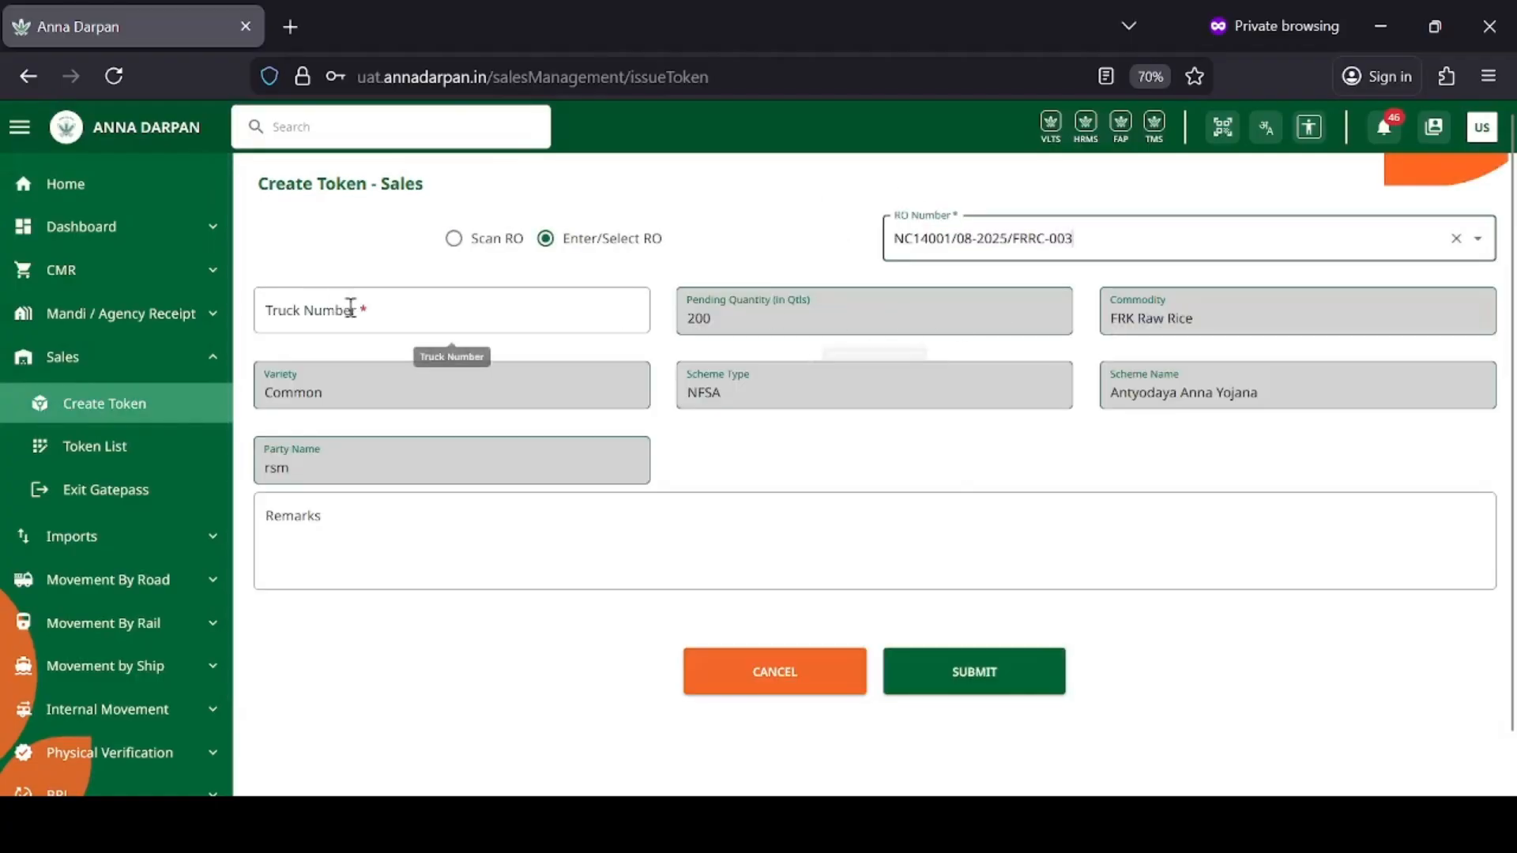
{"action": "left_click", "coordinate": [305, 315]}
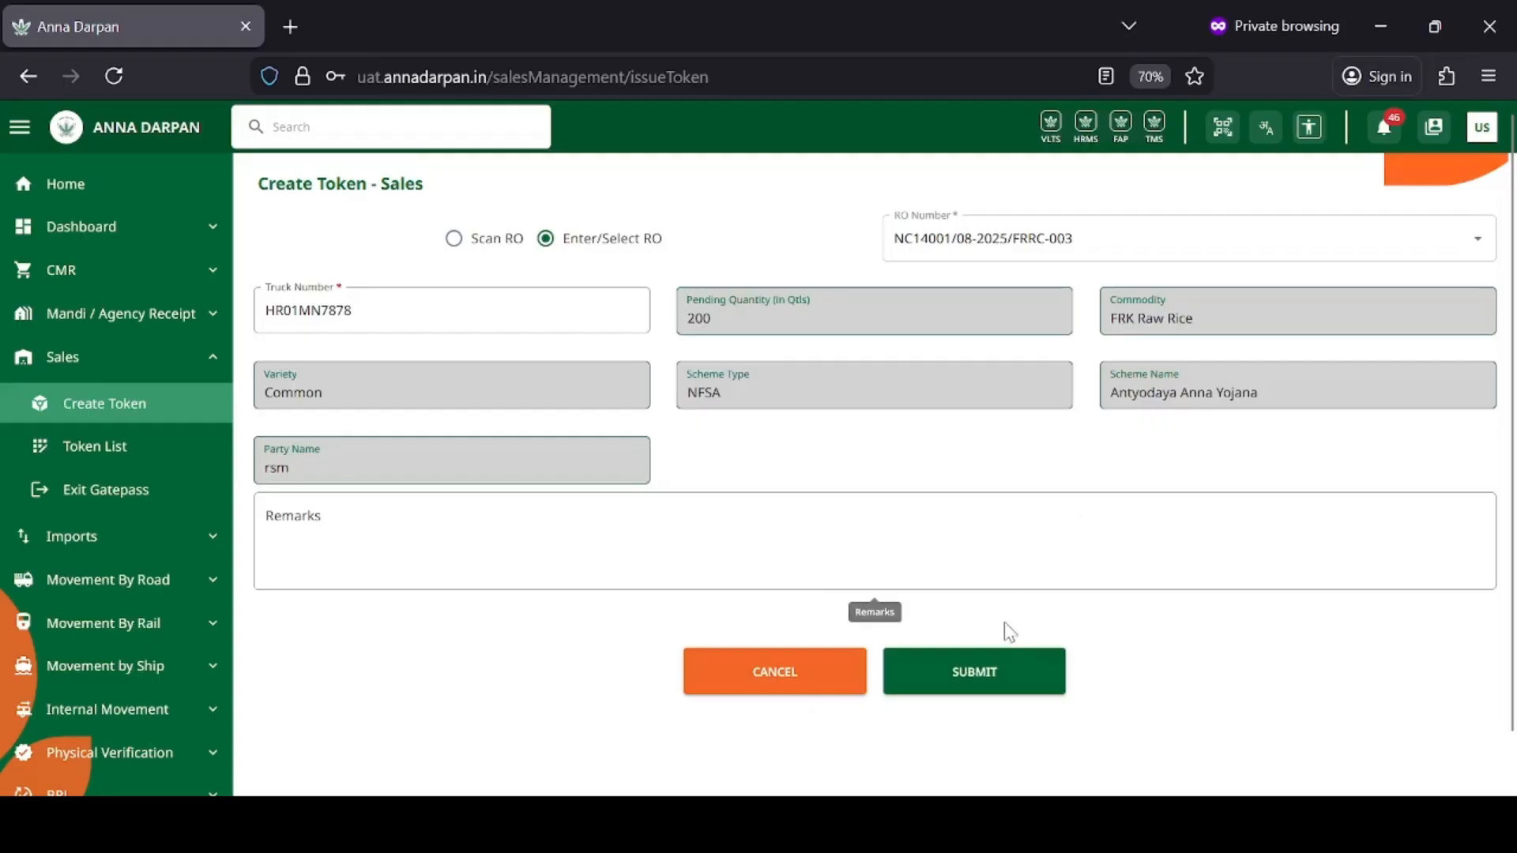
{"action": "left_click", "coordinate": [976, 670]}
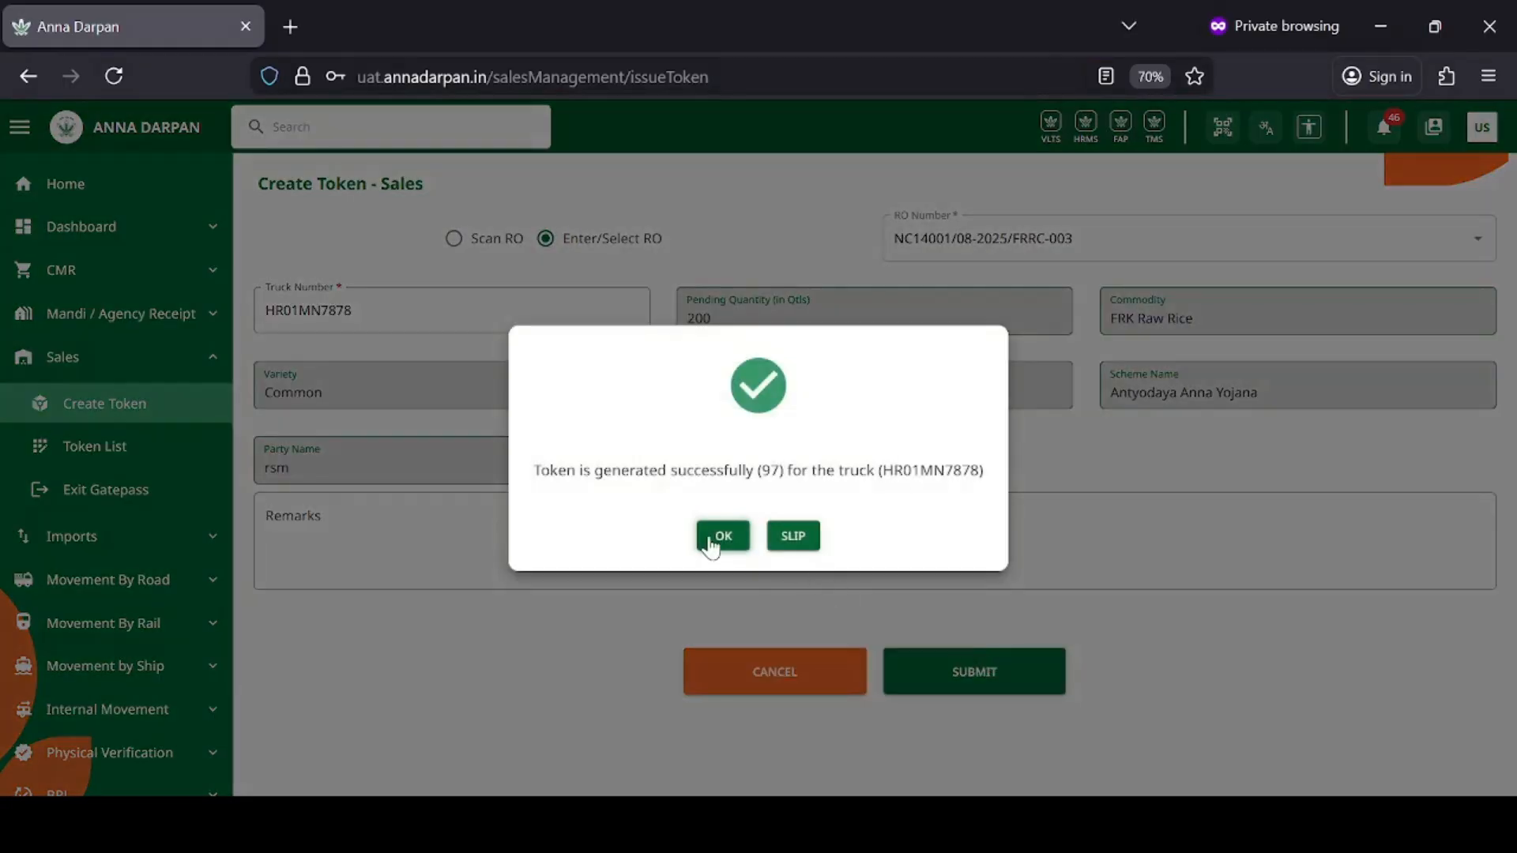
{"action": "left_click", "coordinate": [711, 544]}
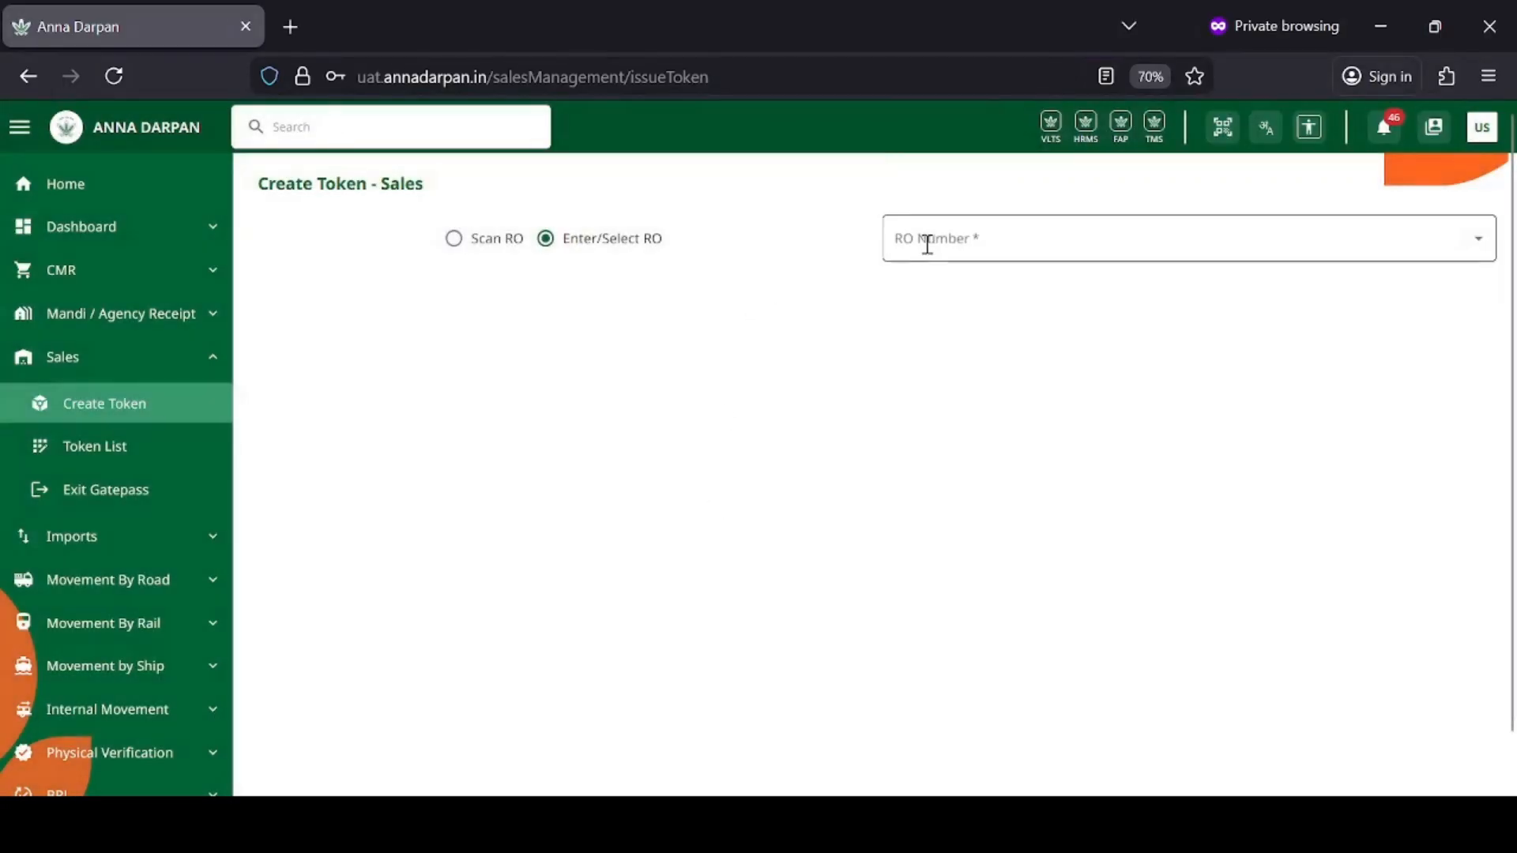
Create a sales token for truck HR12BN6767 against the August 2025 wheat release order
{"action": "left_click", "coordinate": [973, 233]}
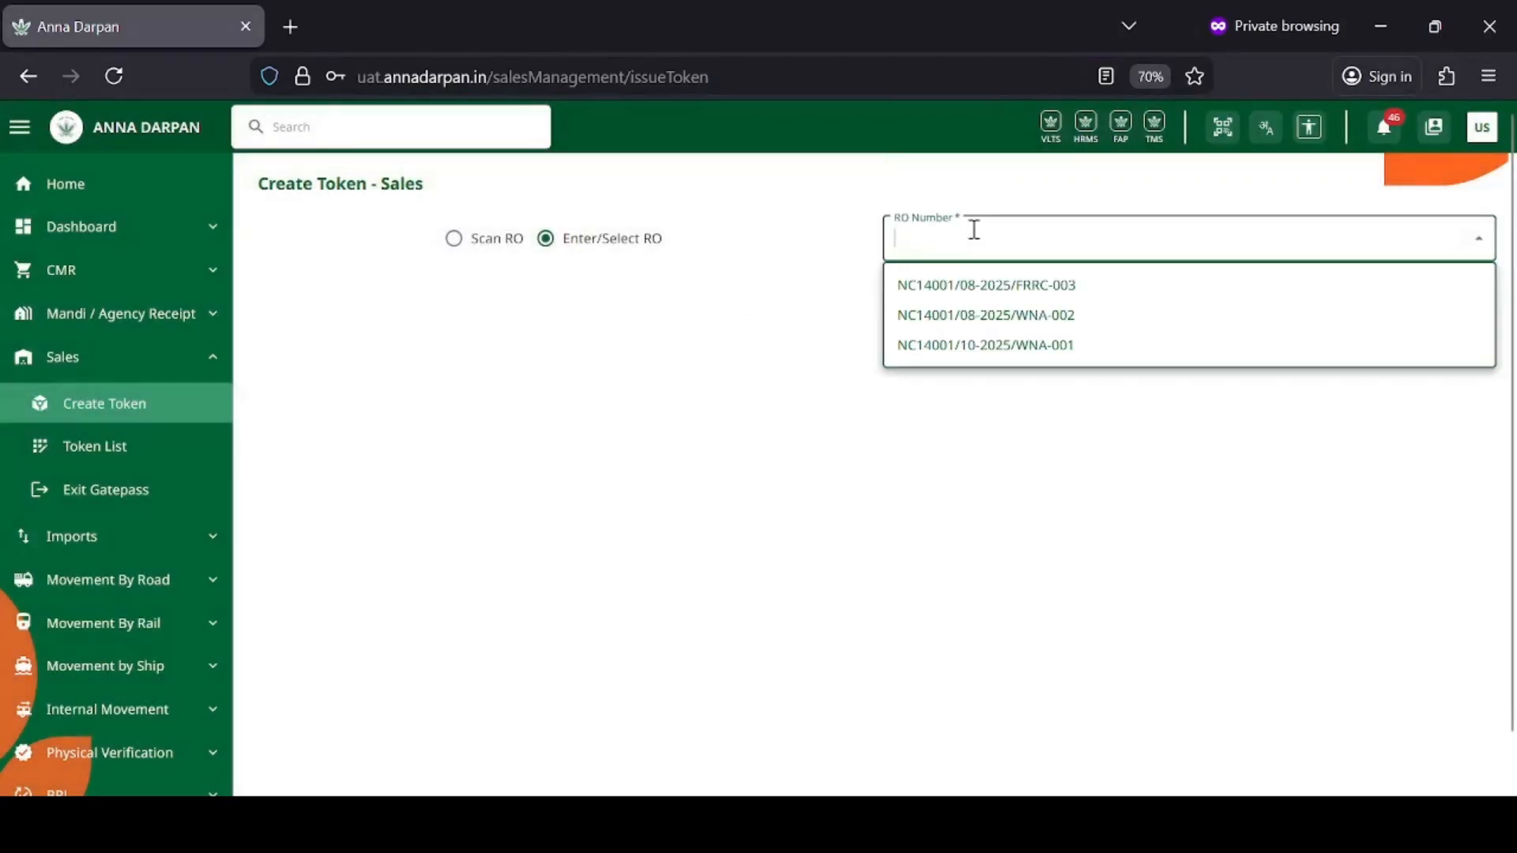
{"action": "left_click", "coordinate": [1133, 320]}
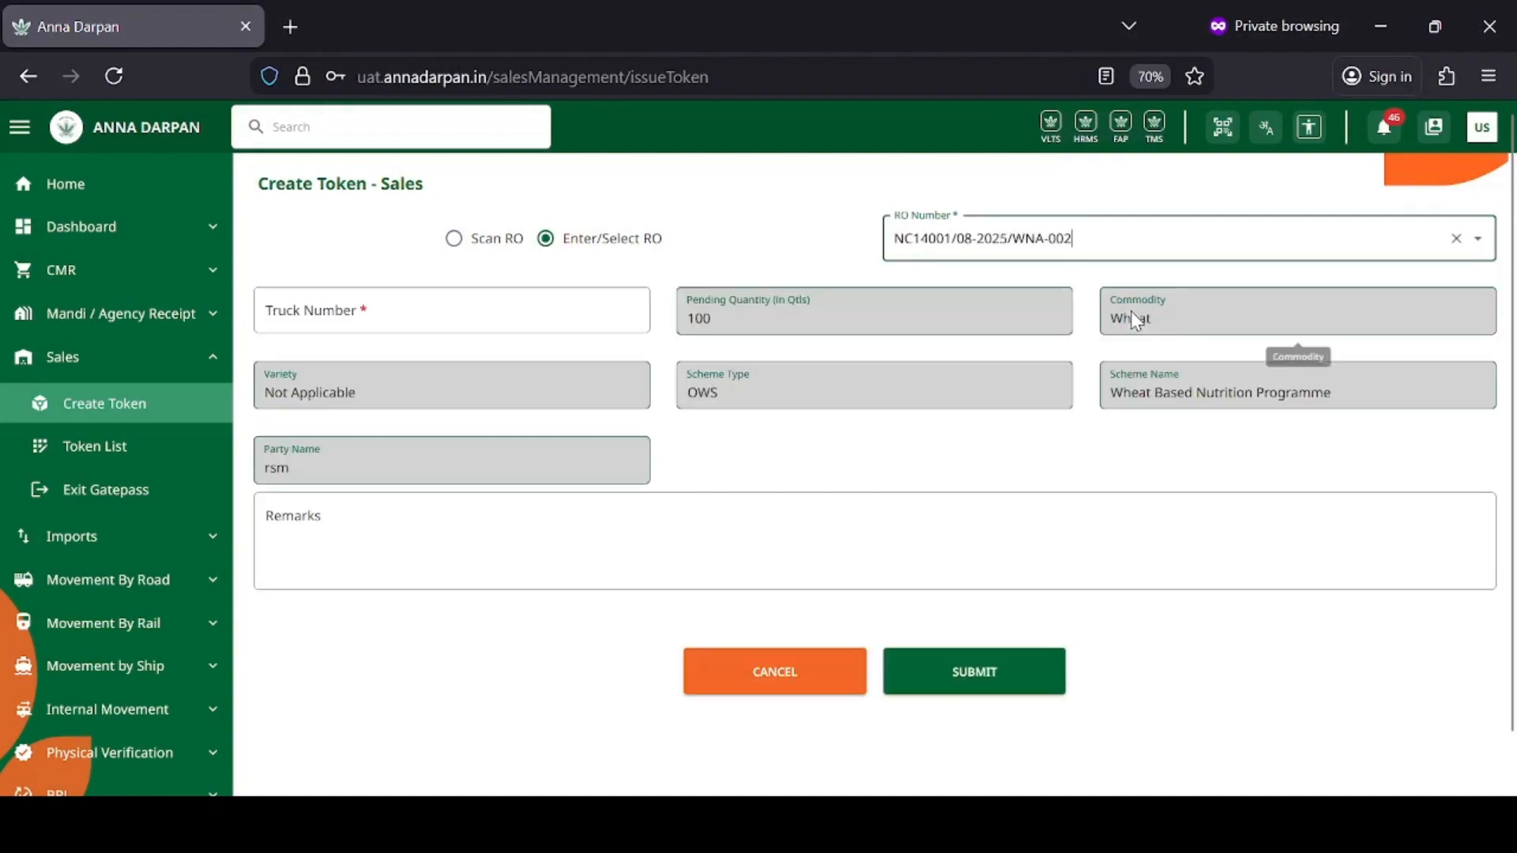
{"action": "left_click", "coordinate": [416, 309]}
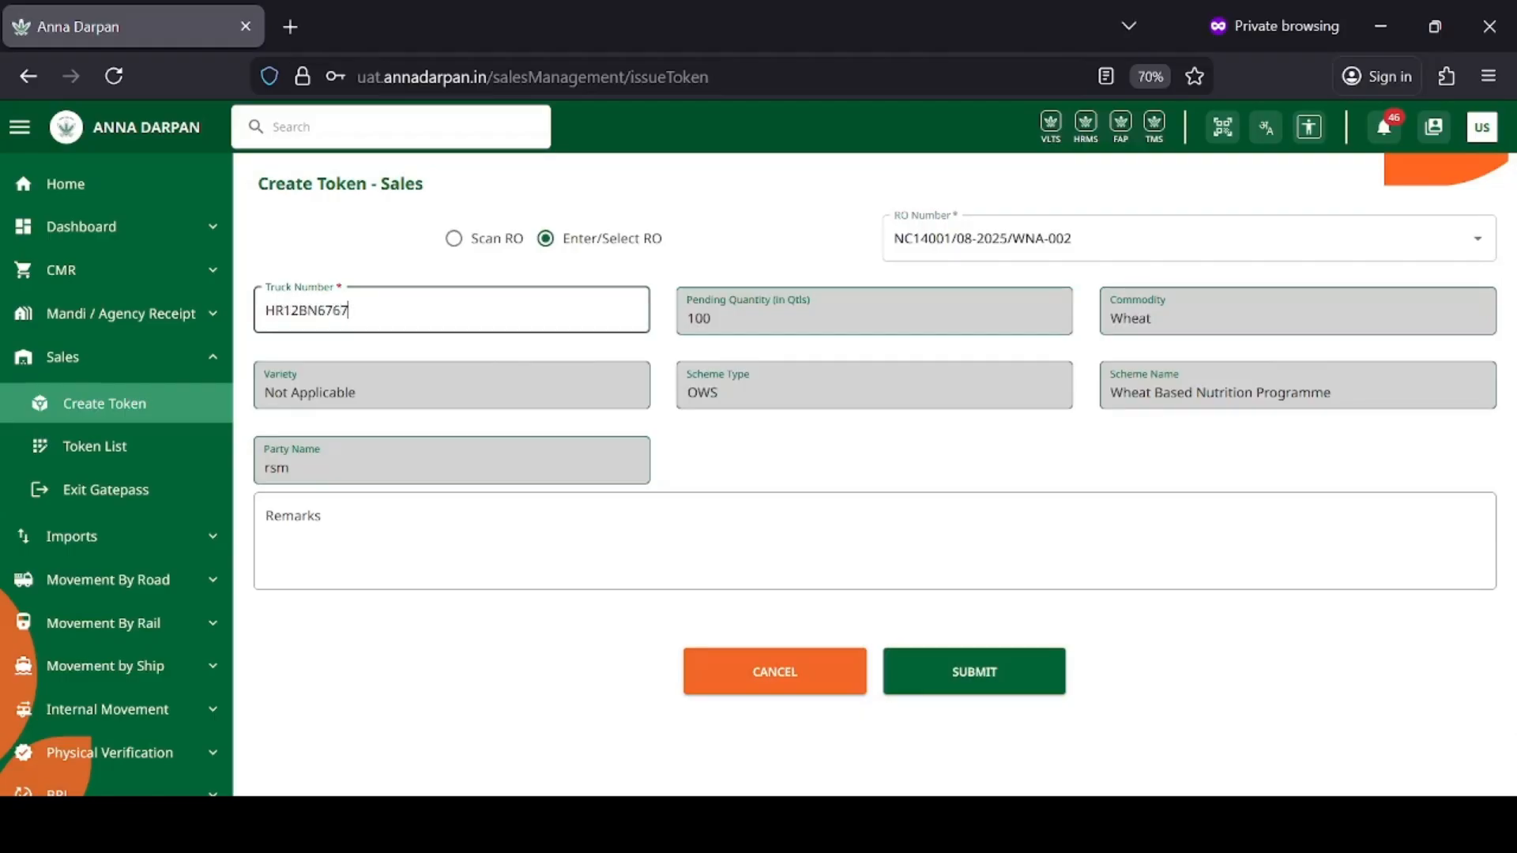
{"action": "left_click", "coordinate": [985, 689]}
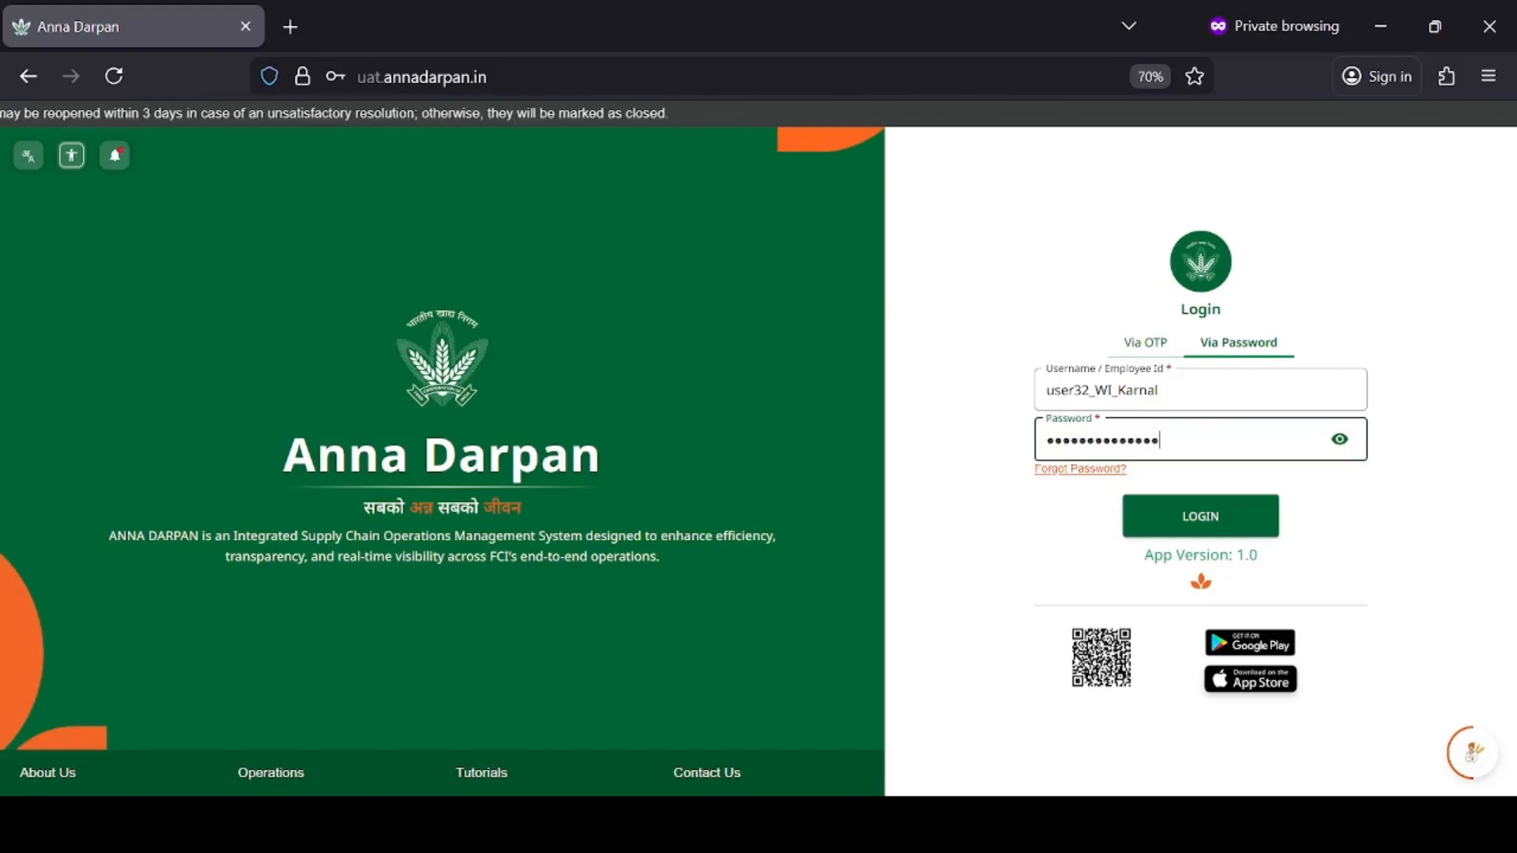
Log in to the WI Karnal account with the account password
{"action": "key", "text": "Return"}
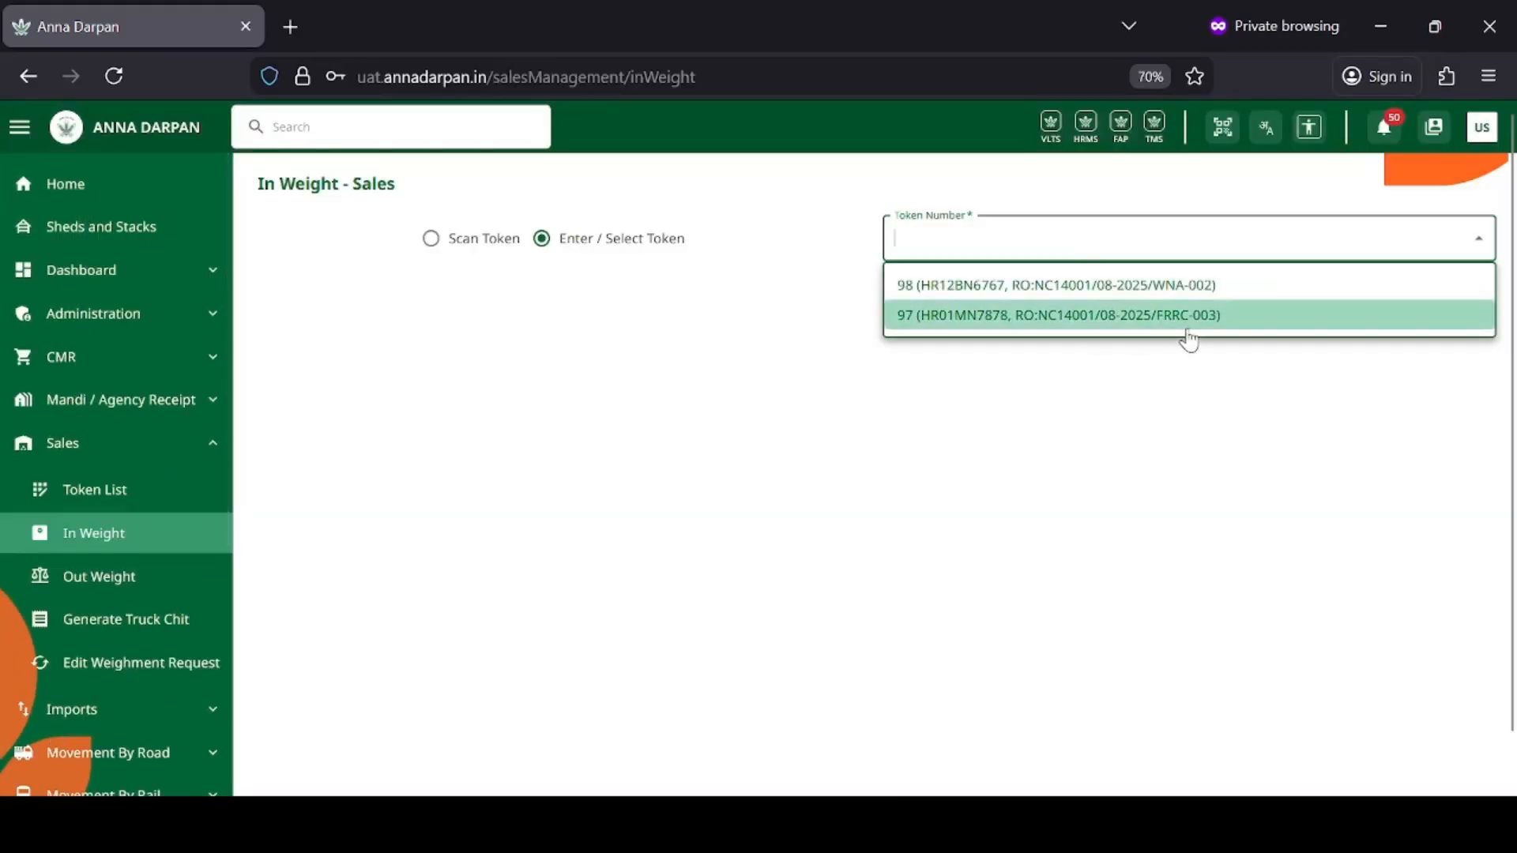
{"action": "left_click", "coordinate": [1201, 286]}
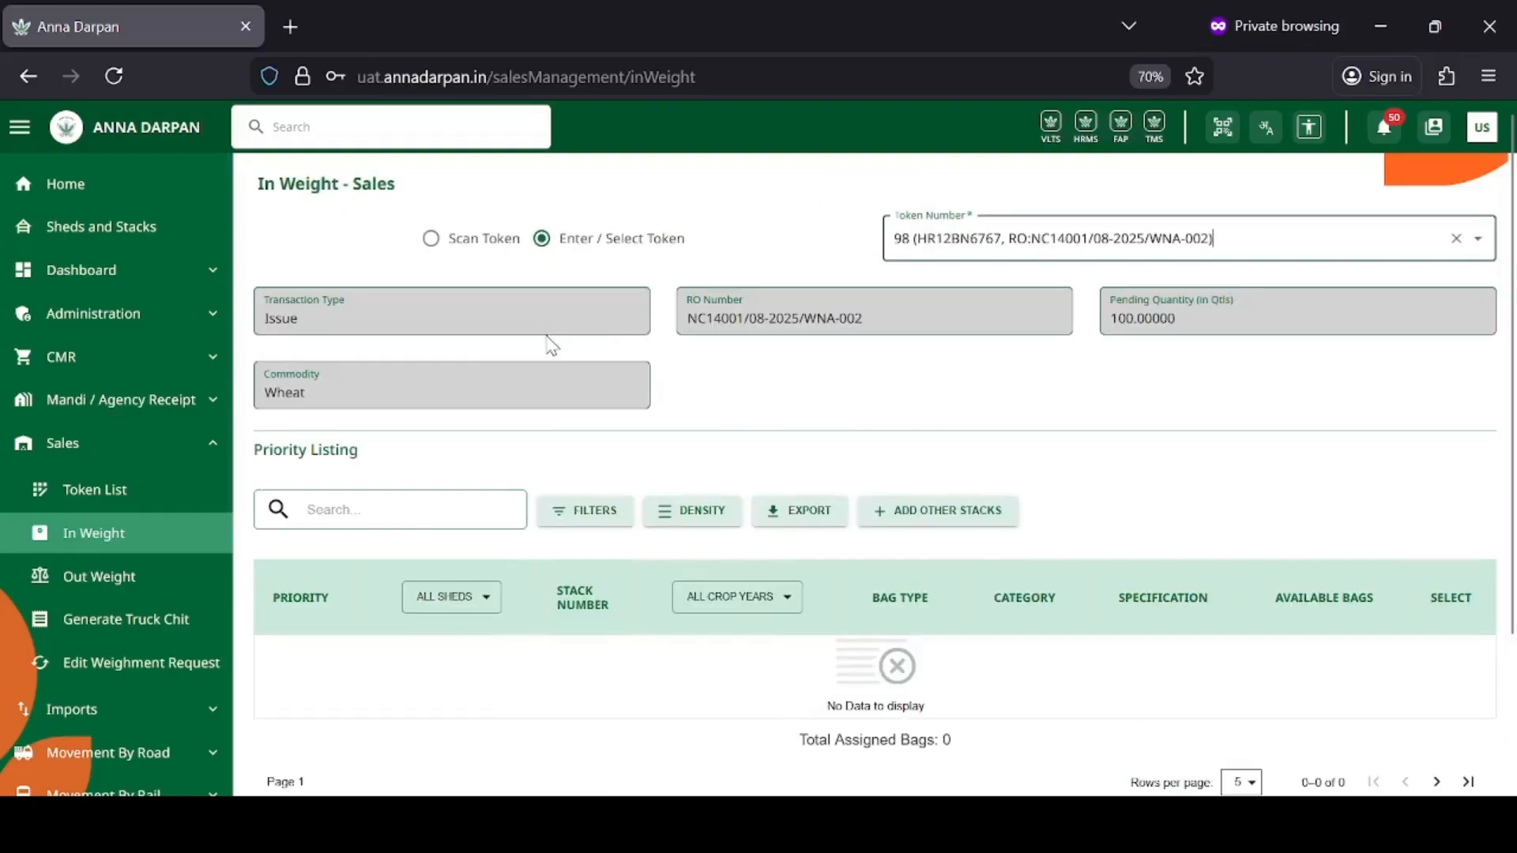
{"action": "scroll", "coordinate": [528, 503], "scroll_direction": "down", "scroll_amount": 2}
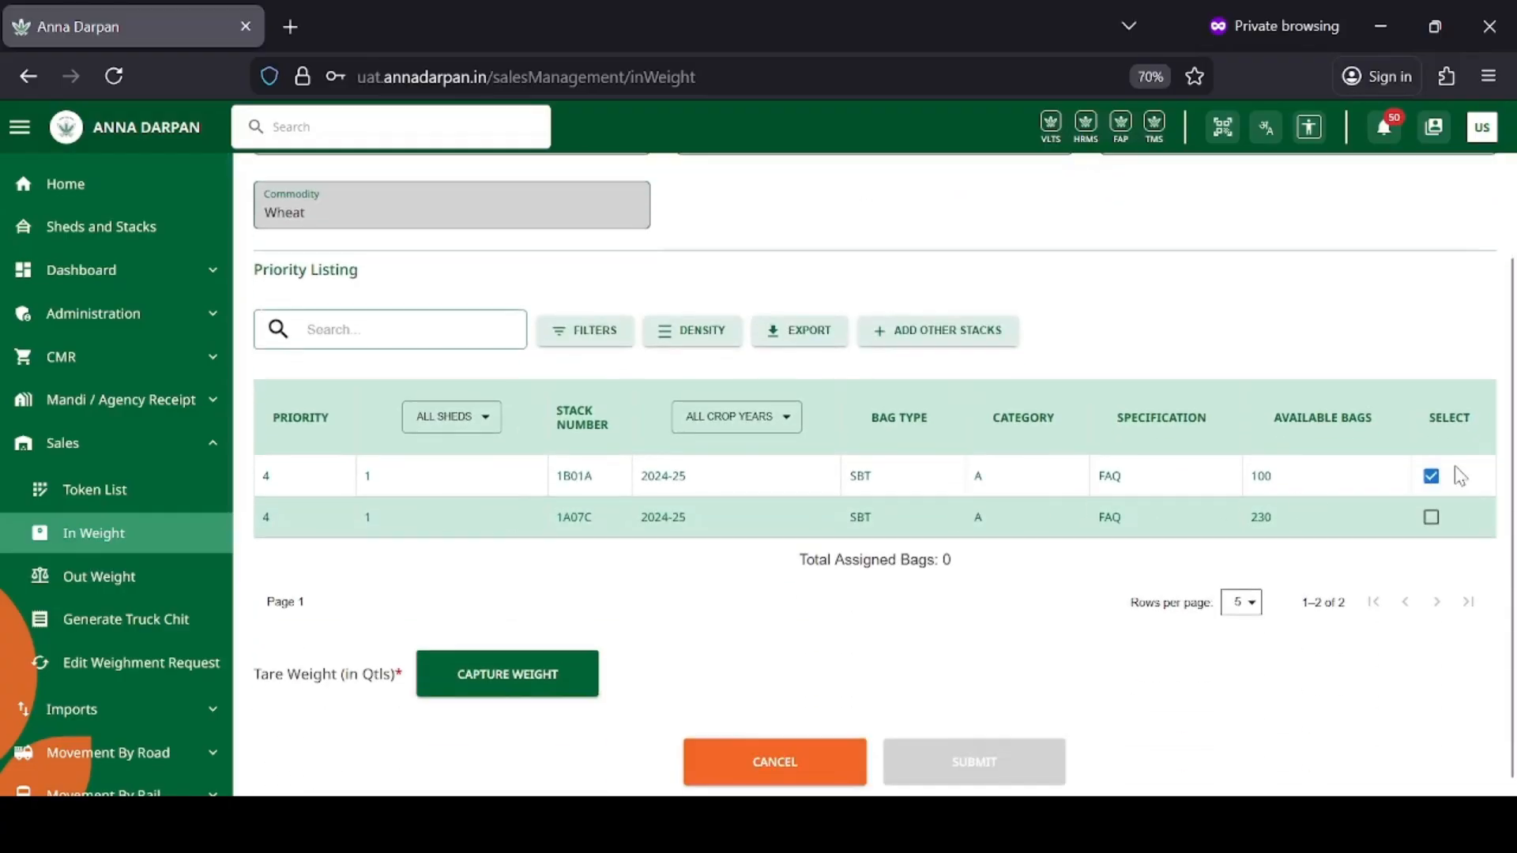
{"action": "scroll", "coordinate": [1229, 520], "scroll_direction": "down", "scroll_amount": 1}
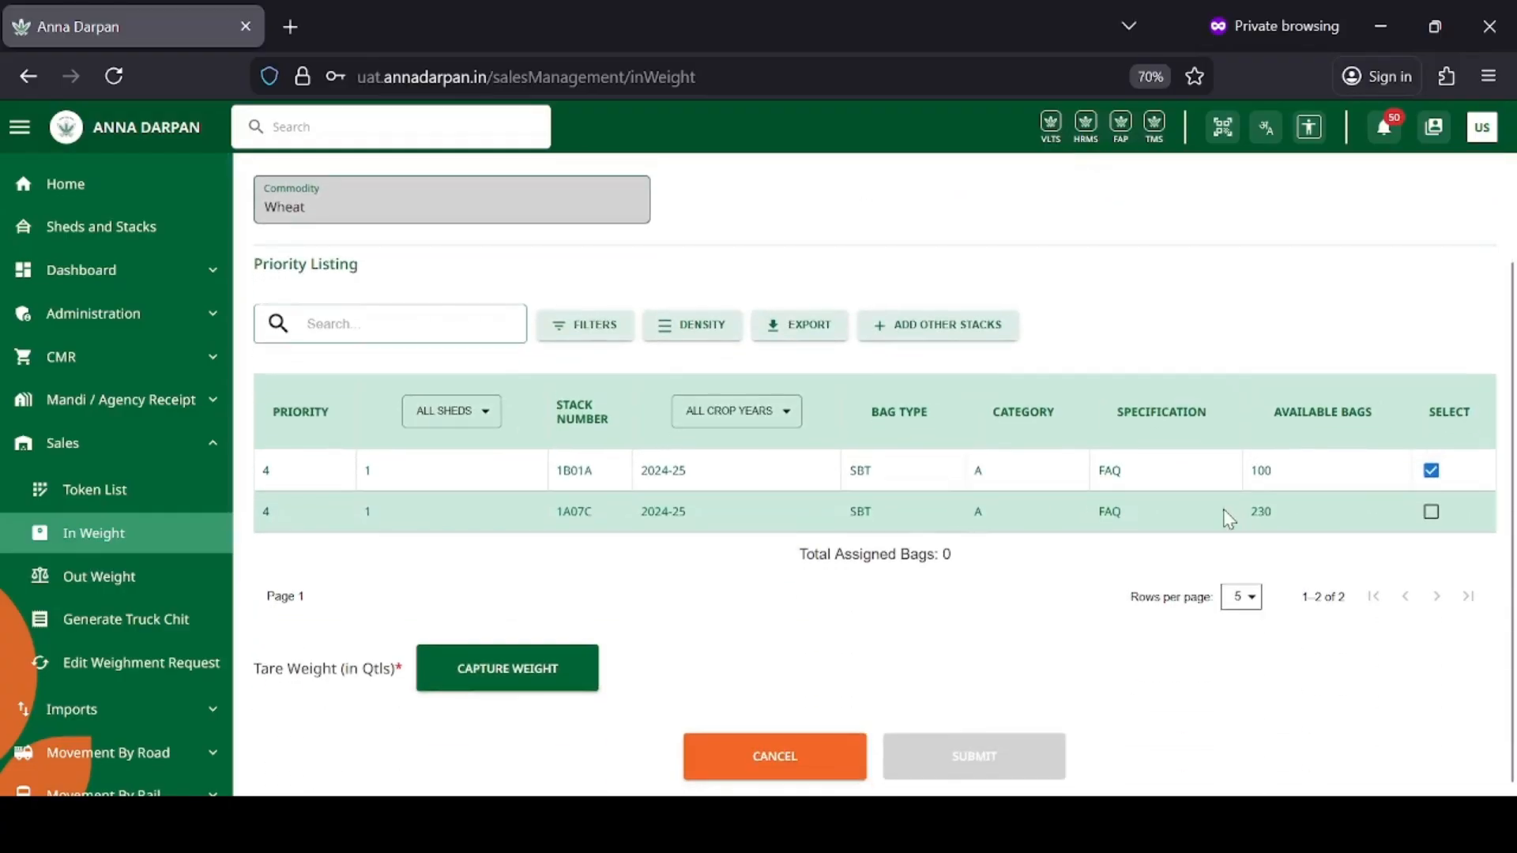
{"action": "left_click", "coordinate": [583, 670]}
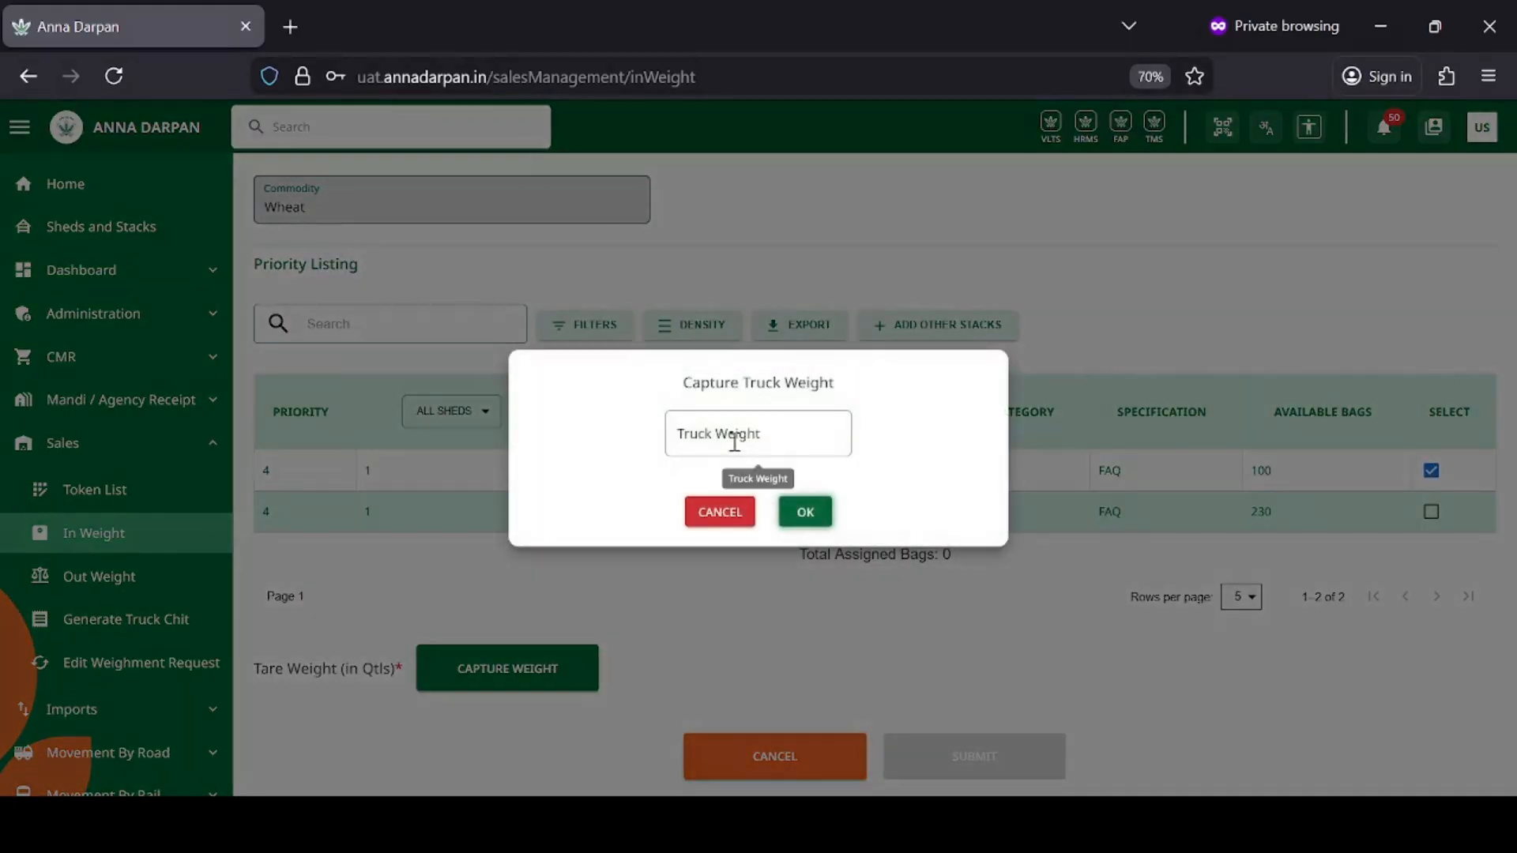
{"action": "left_click", "coordinate": [735, 442]}
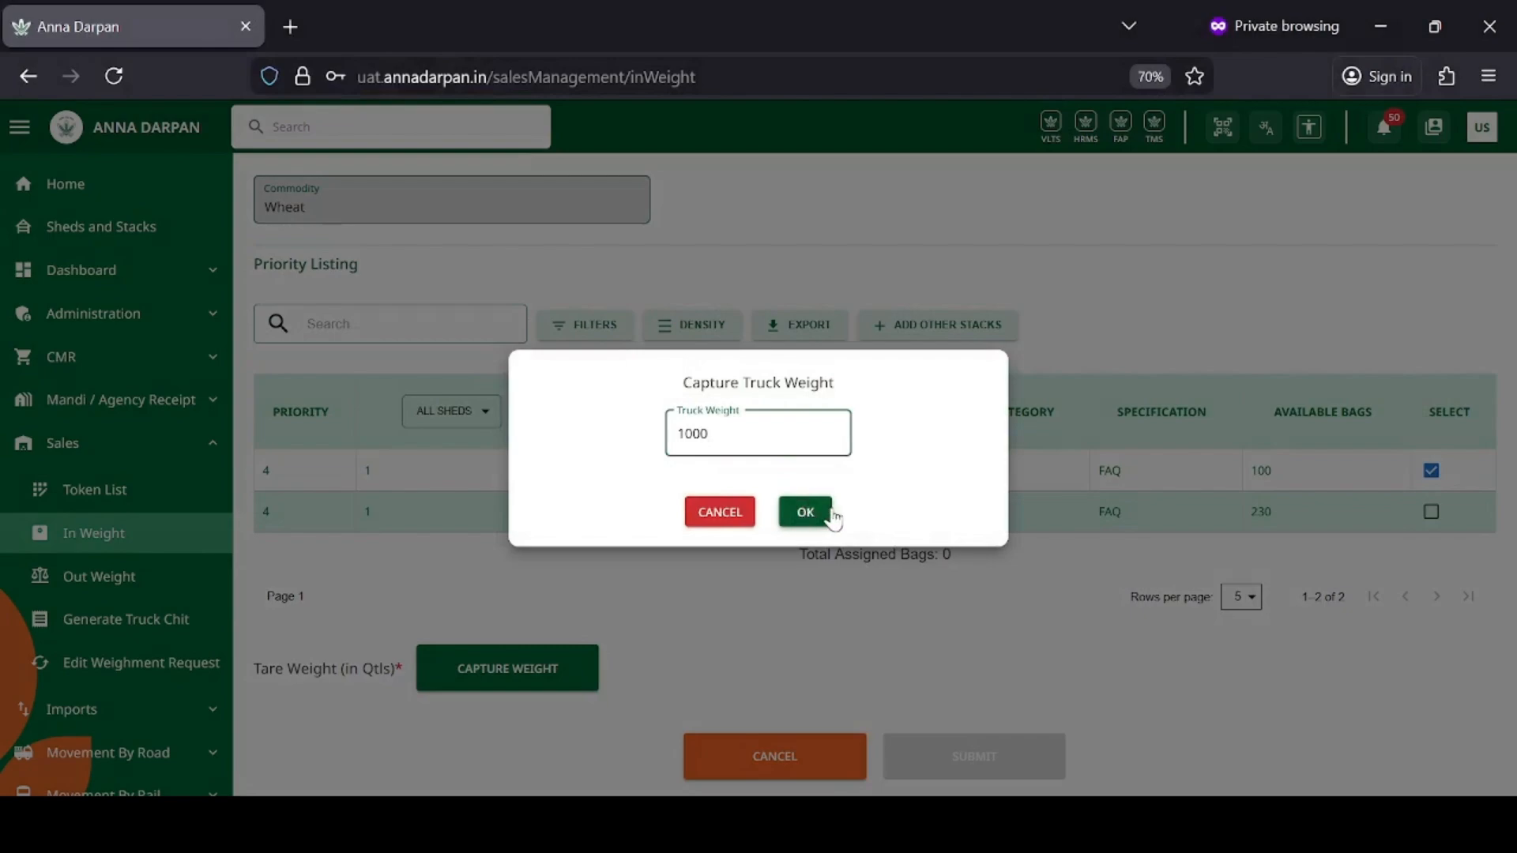
{"action": "left_click", "coordinate": [806, 513]}
{"action": "left_click", "coordinate": [991, 762]}
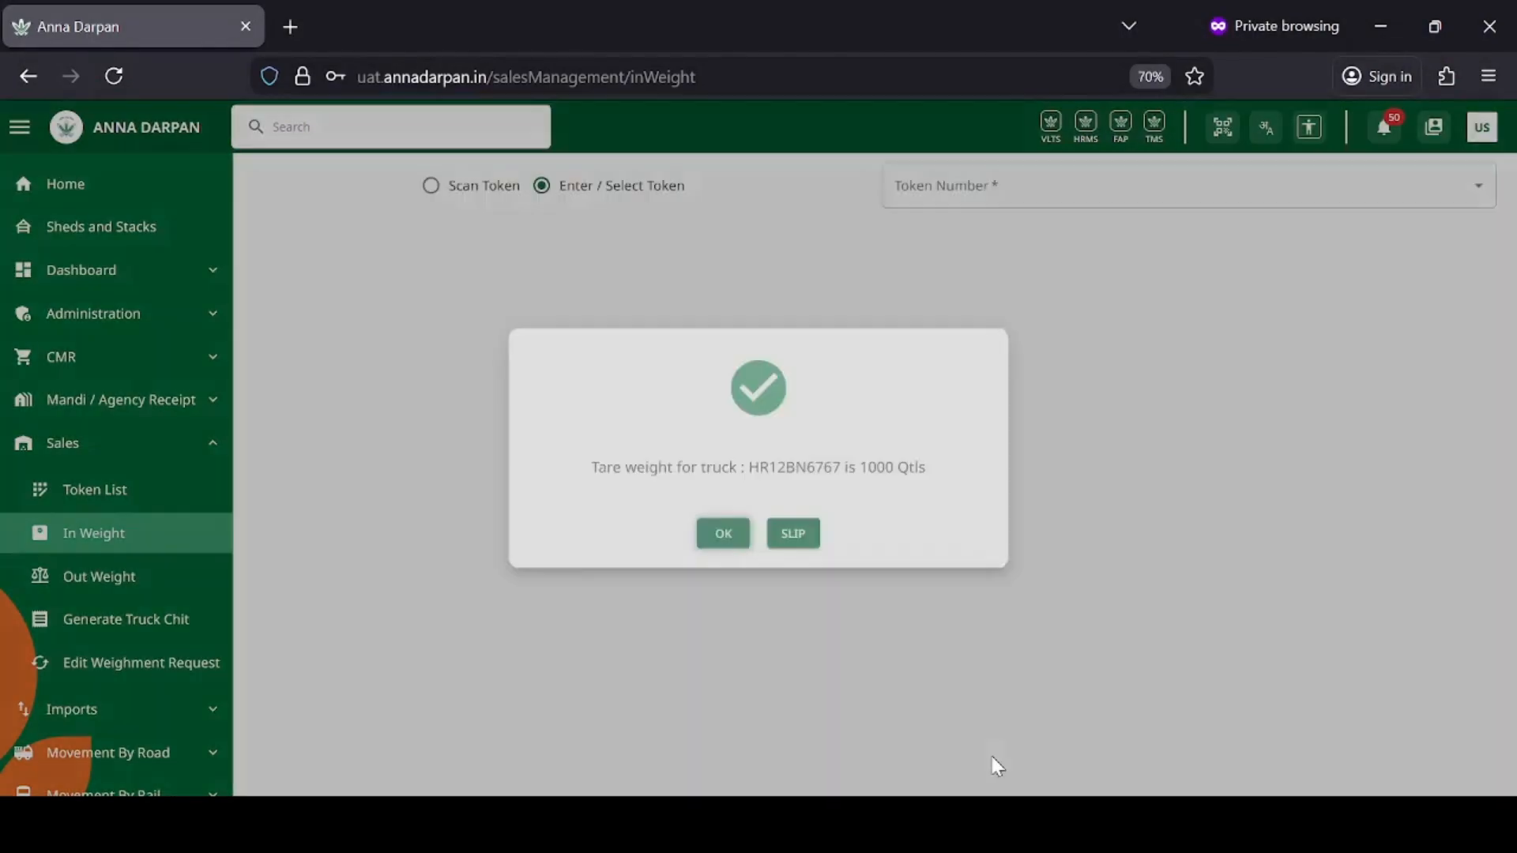
{"action": "left_click", "coordinate": [722, 534]}
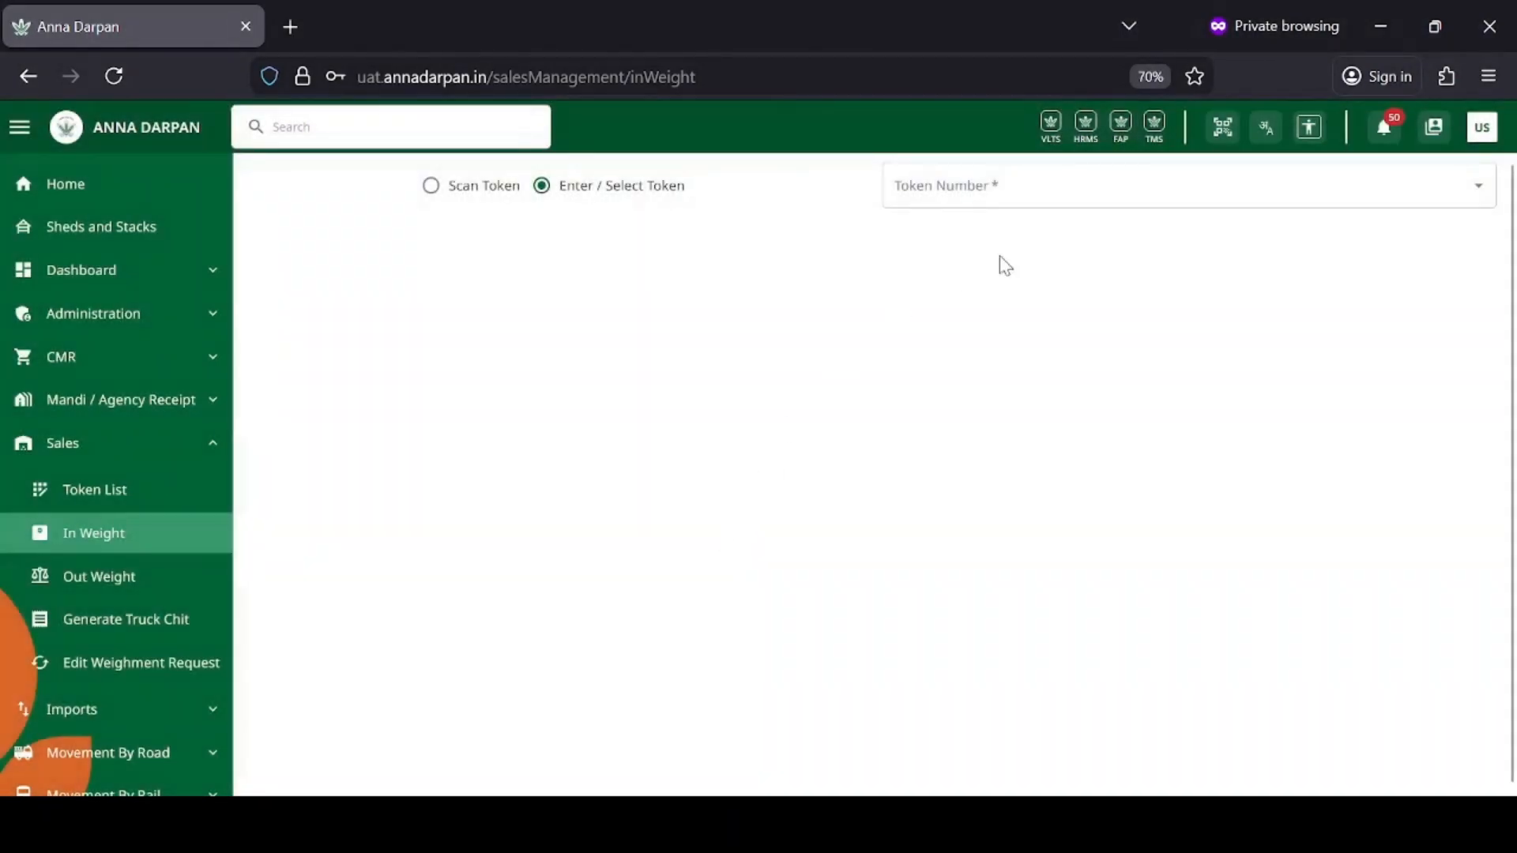
{"action": "left_click", "coordinate": [926, 238]}
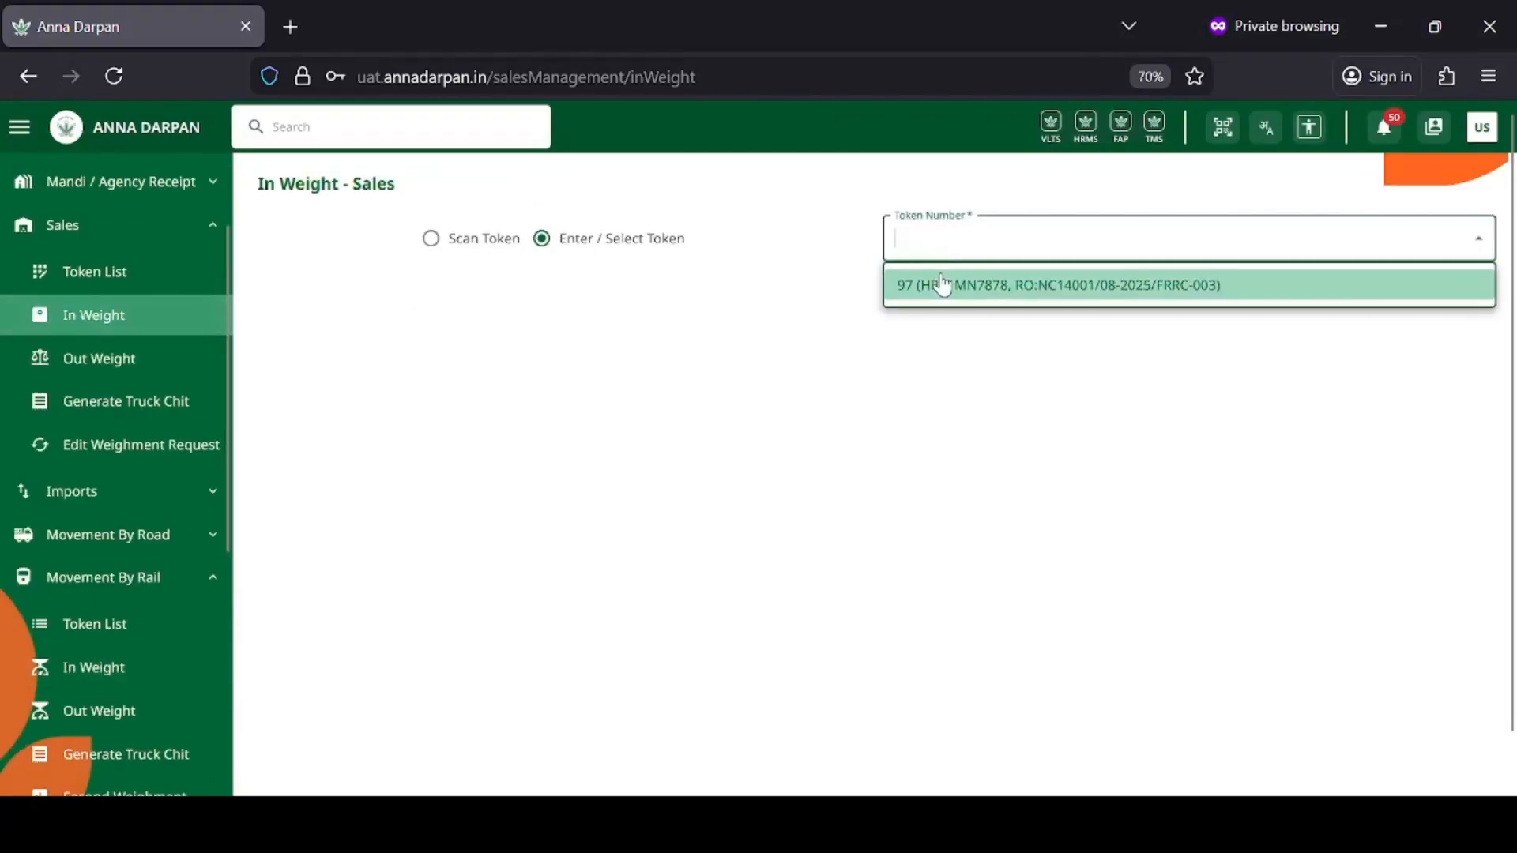
{"action": "left_click", "coordinate": [942, 284]}
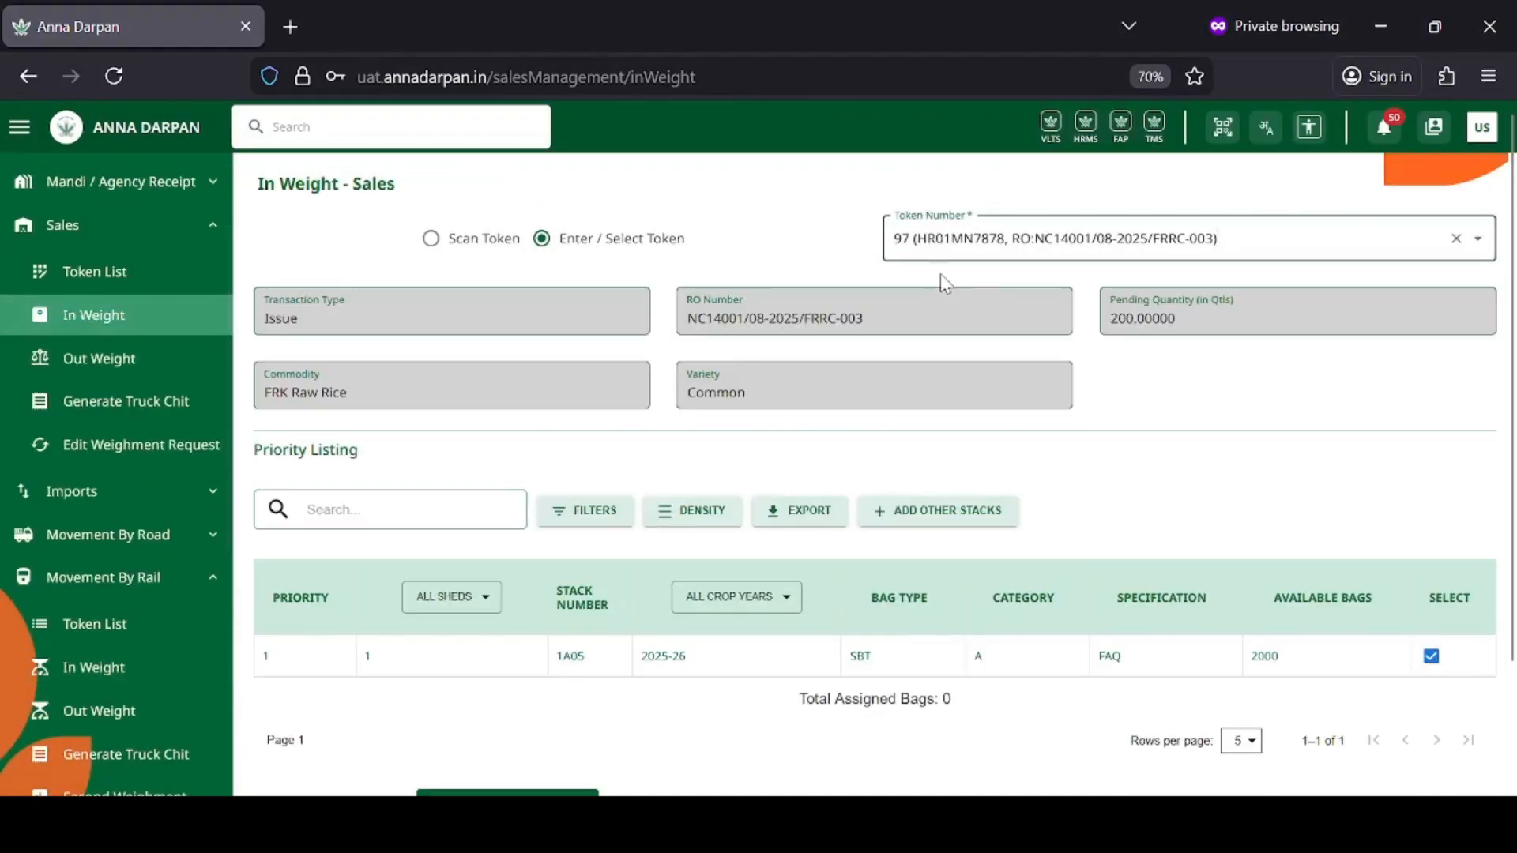
{"action": "scroll", "coordinate": [940, 316], "scroll_direction": "down", "scroll_amount": 2}
{"action": "left_click", "coordinate": [498, 681]}
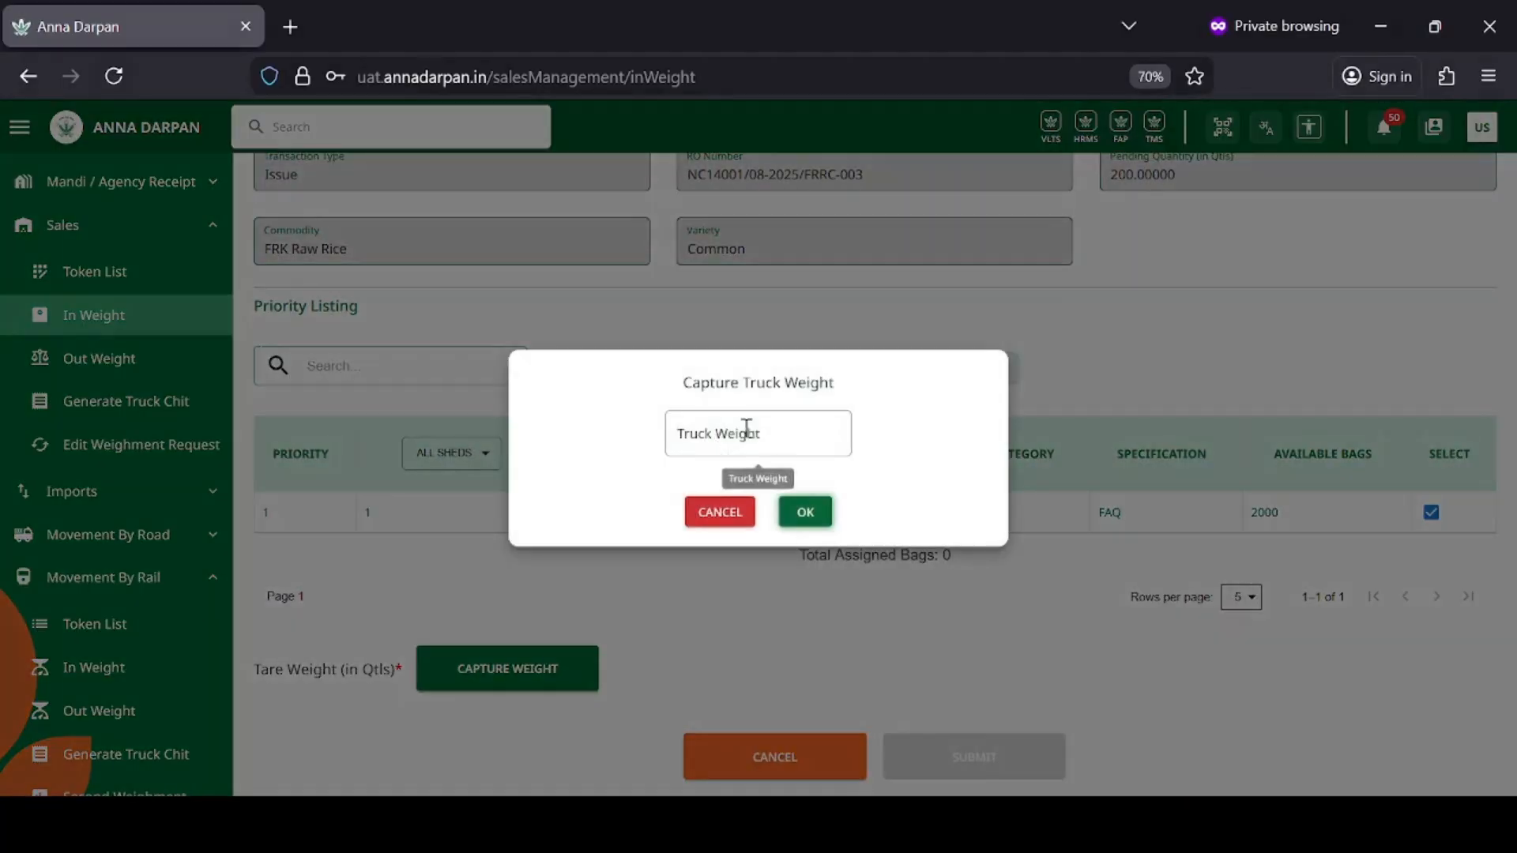
{"action": "left_click", "coordinate": [745, 430]}
{"action": "type", "text": "100"}
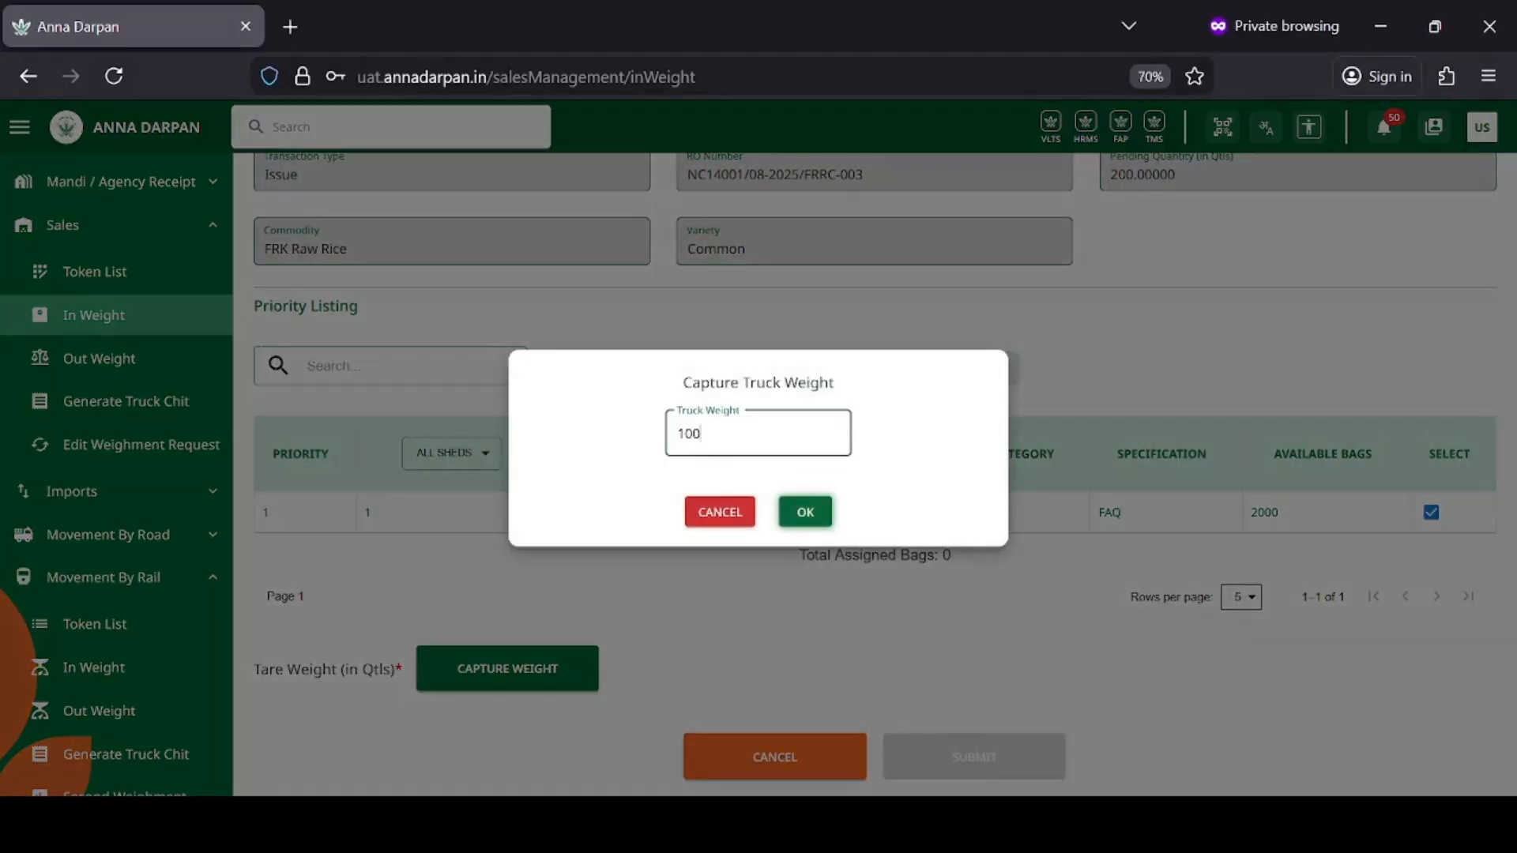
{"action": "type", "text": "0"}
{"action": "left_click", "coordinate": [790, 515]}
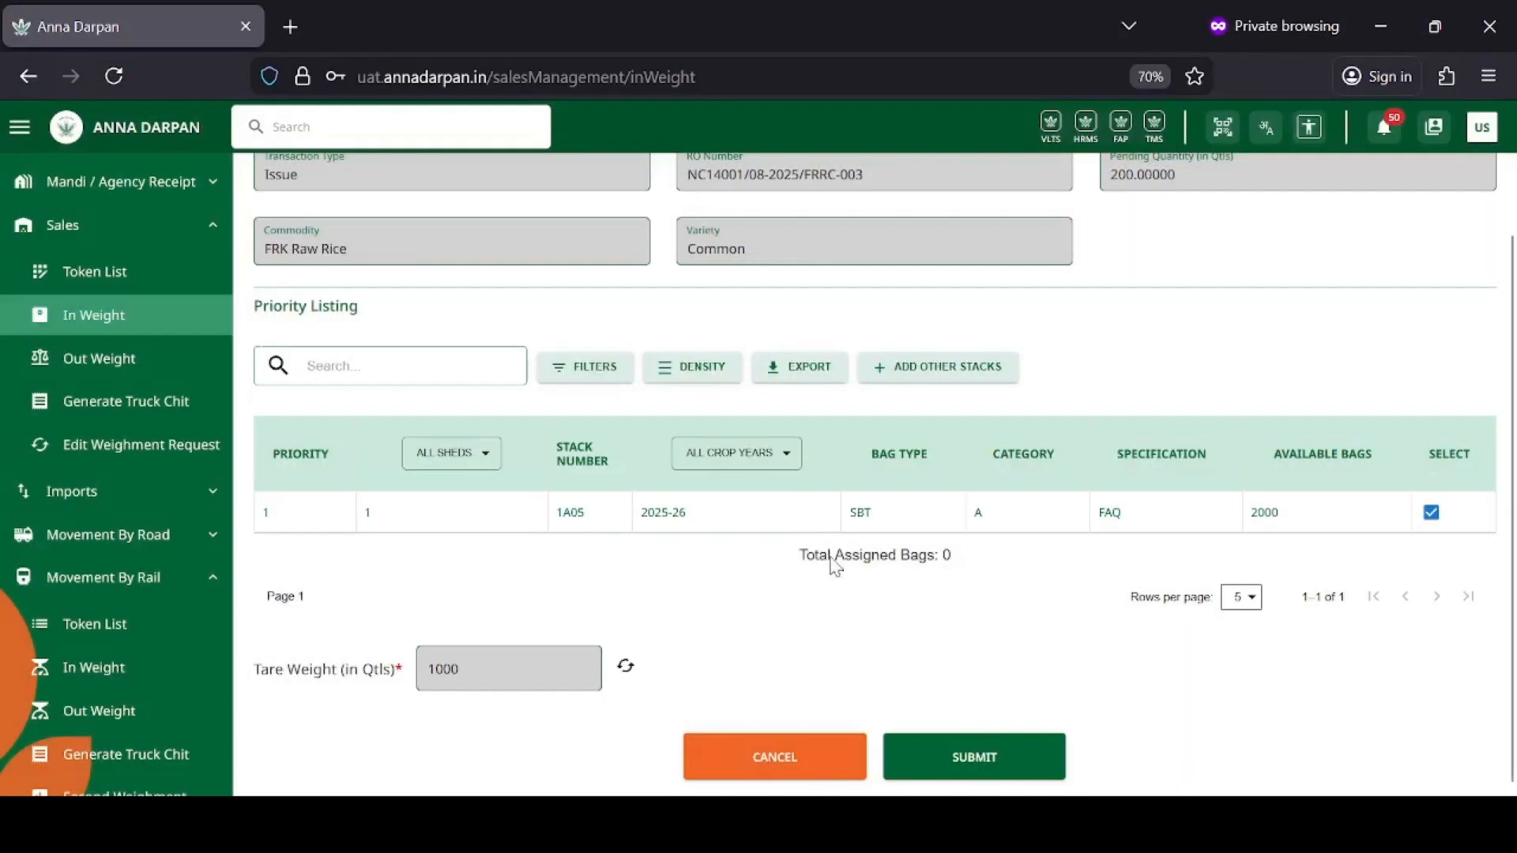
{"action": "left_click", "coordinate": [962, 746]}
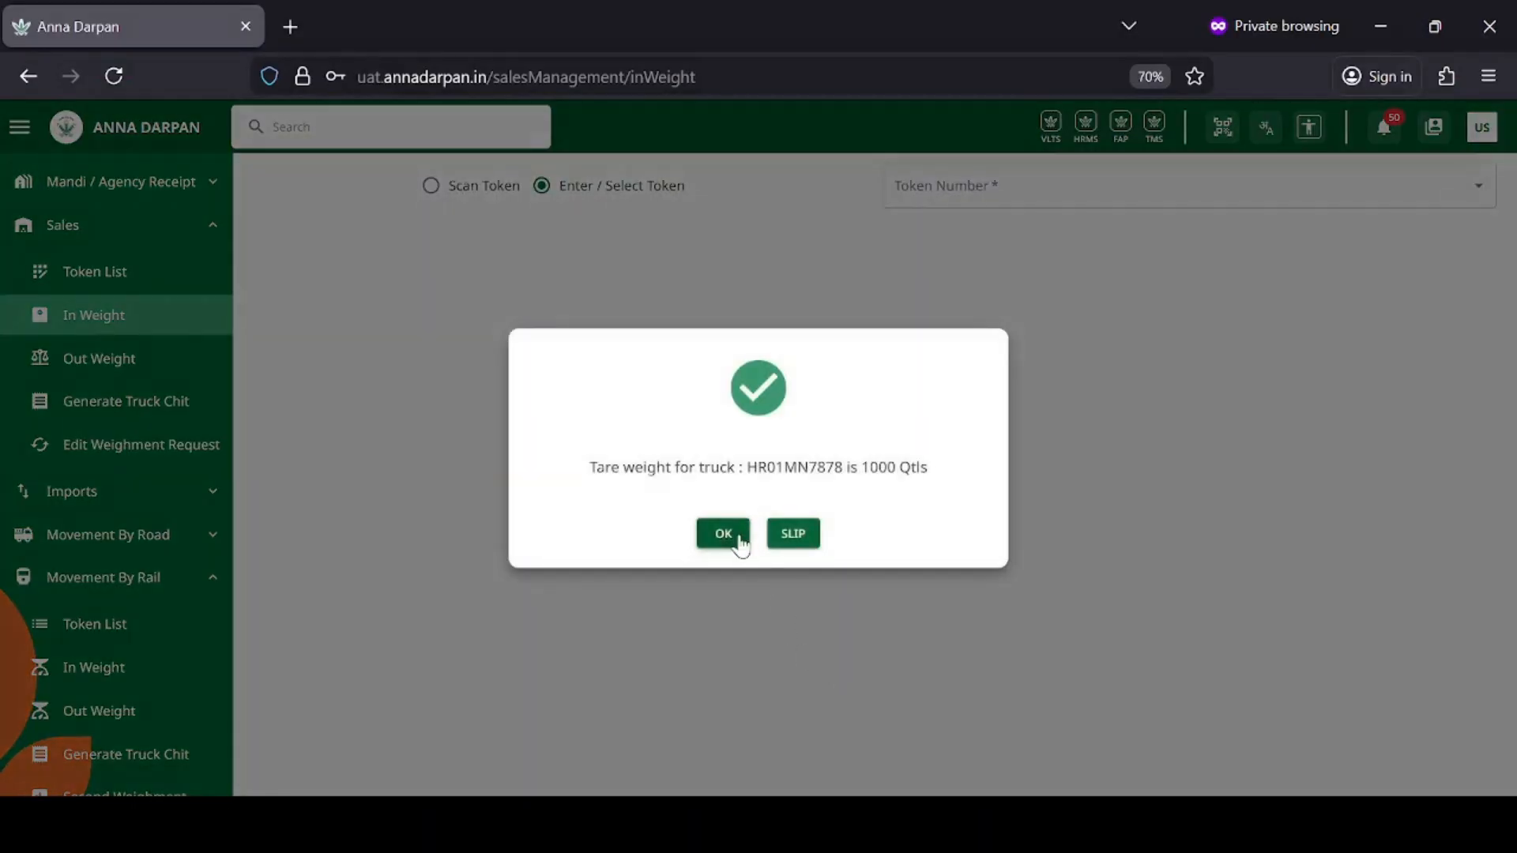
{"action": "left_click", "coordinate": [739, 534]}
{"action": "scroll", "coordinate": [131, 567], "scroll_direction": "down", "scroll_amount": 1}
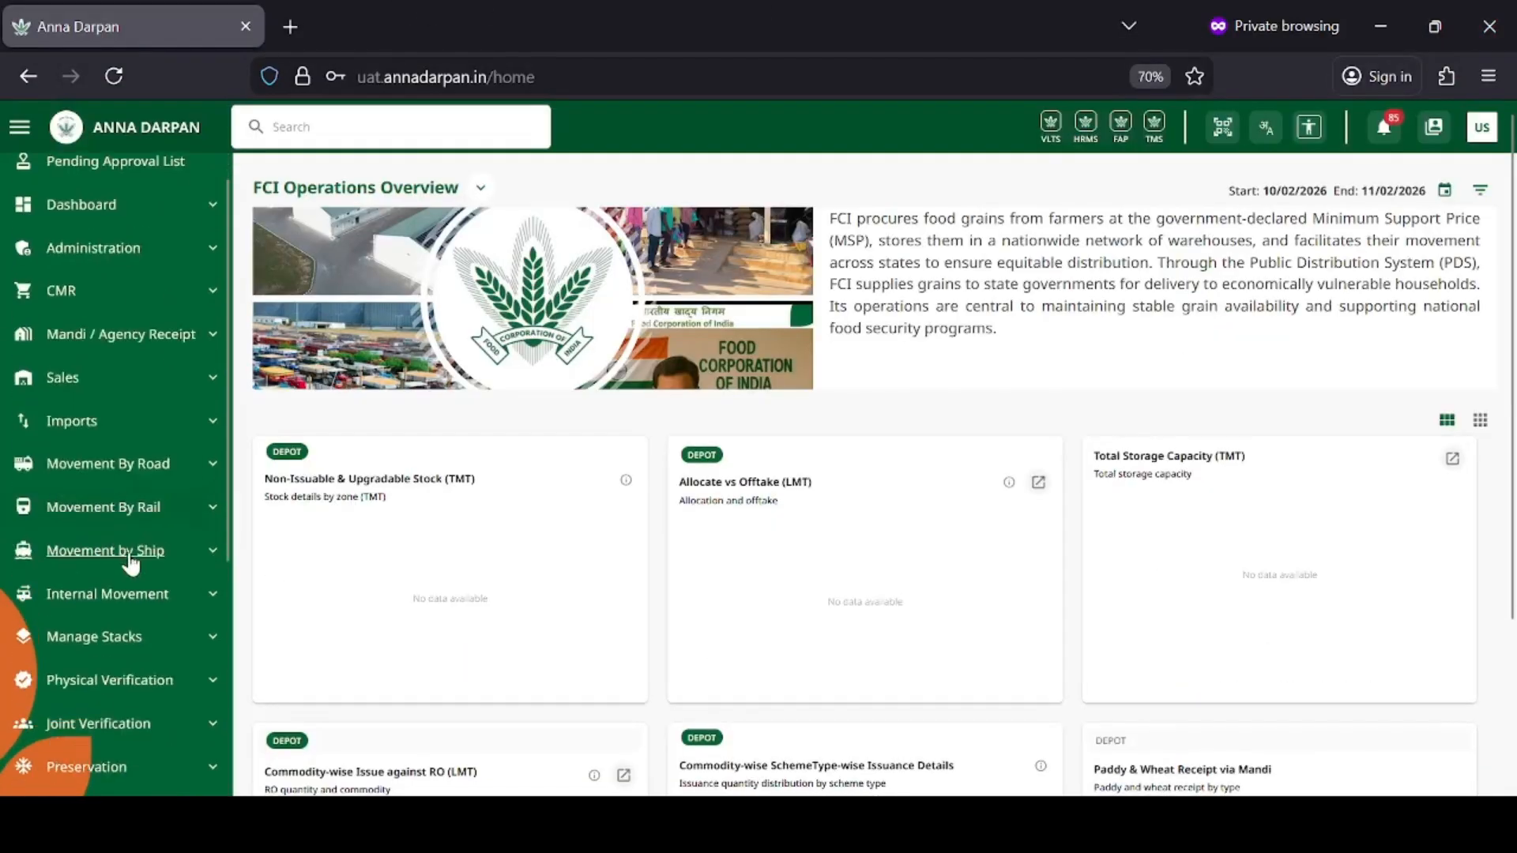
{"action": "left_click", "coordinate": [182, 518]}
{"action": "scroll", "coordinate": [176, 509], "scroll_direction": "down", "scroll_amount": 8}
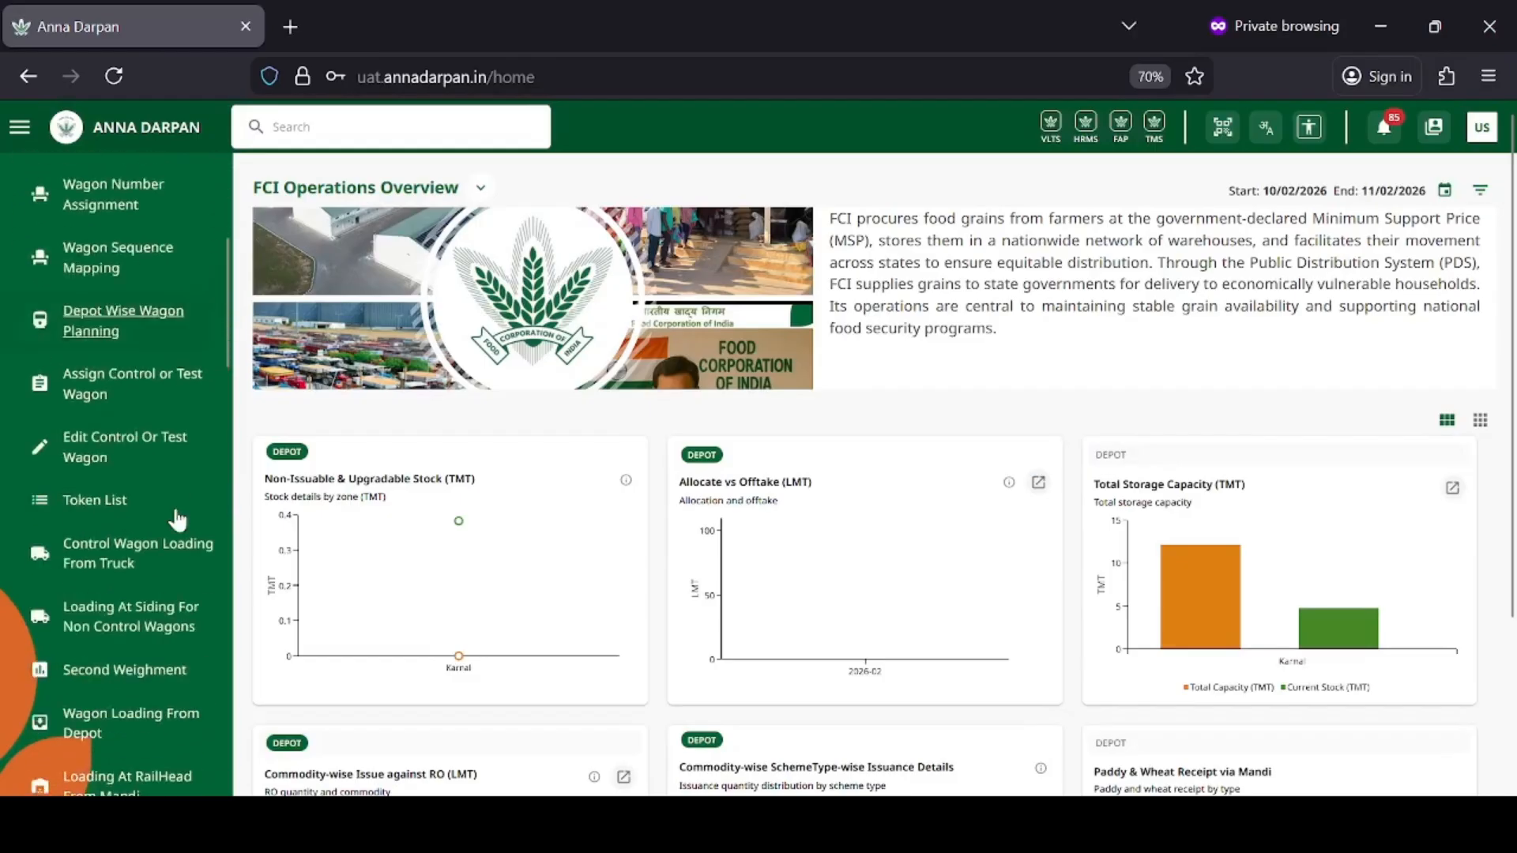
{"action": "scroll", "coordinate": [178, 522], "scroll_direction": "down", "scroll_amount": 10}
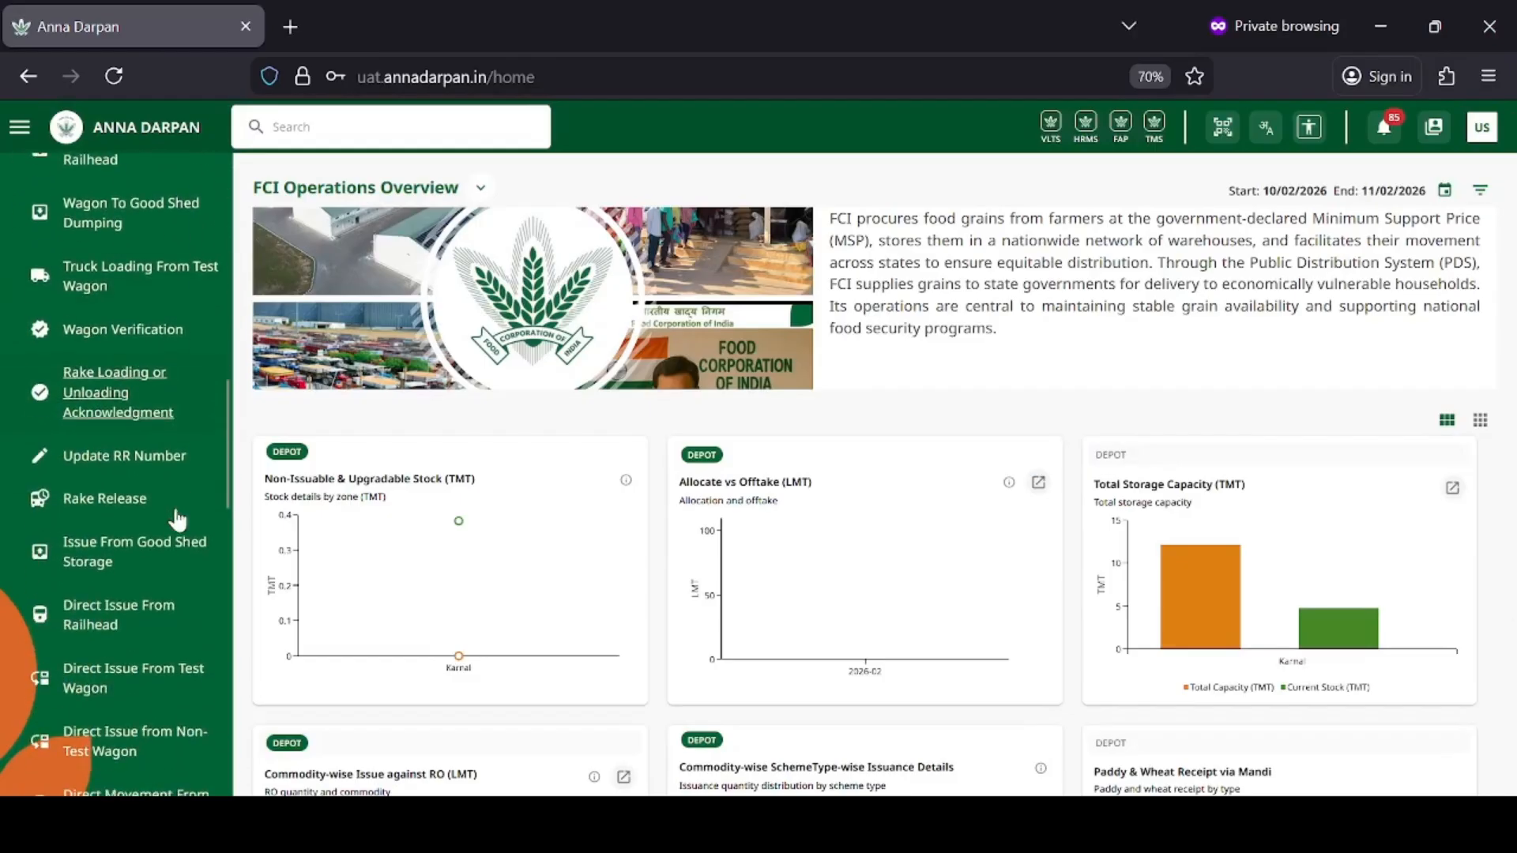
{"action": "left_click", "coordinate": [175, 467]}
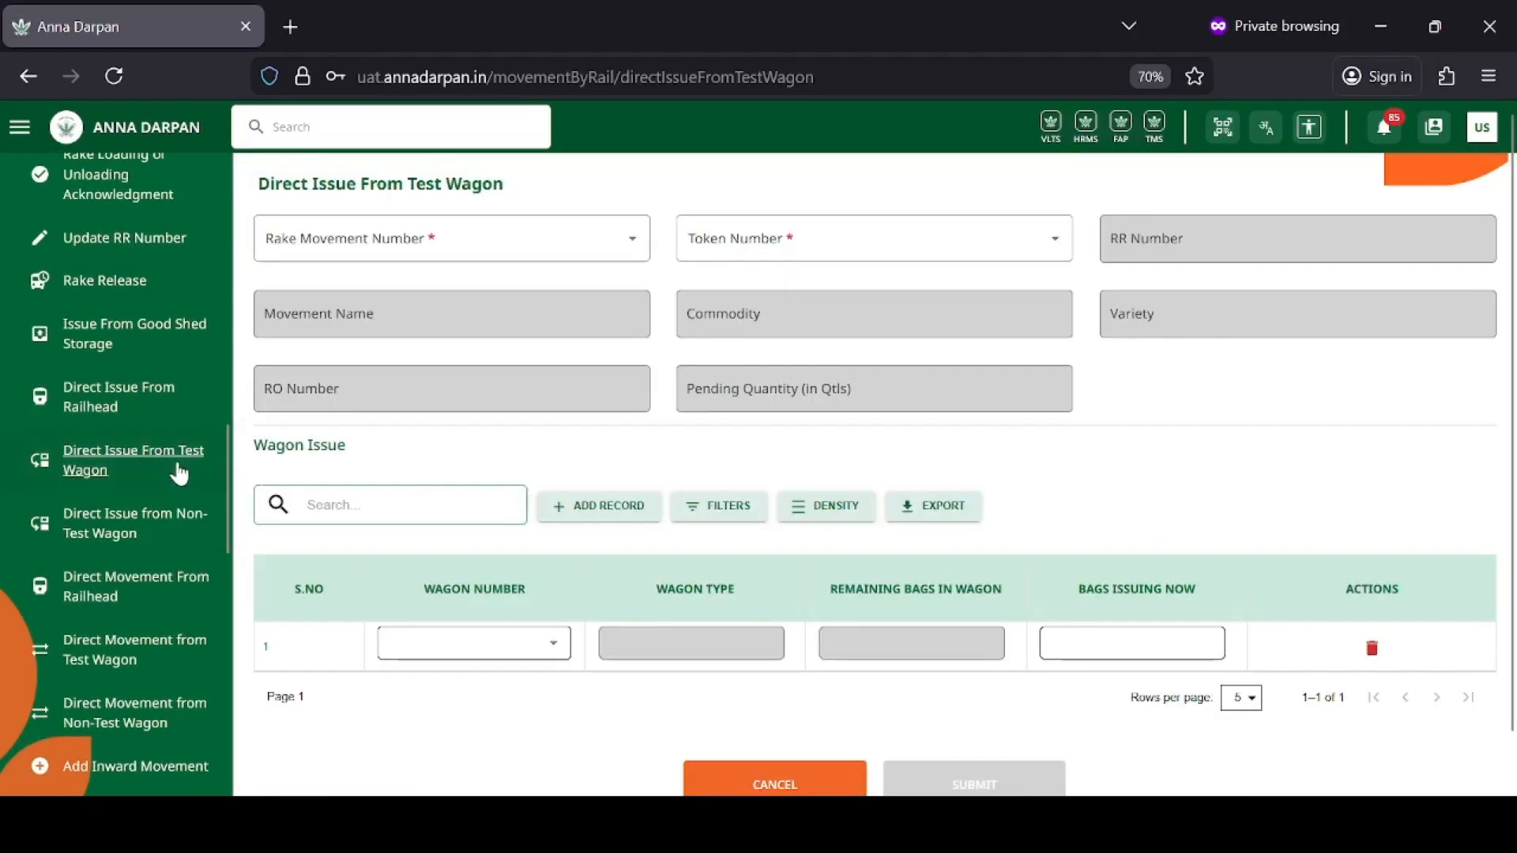
{"action": "left_click", "coordinate": [351, 257]}
{"action": "left_click", "coordinate": [348, 284]}
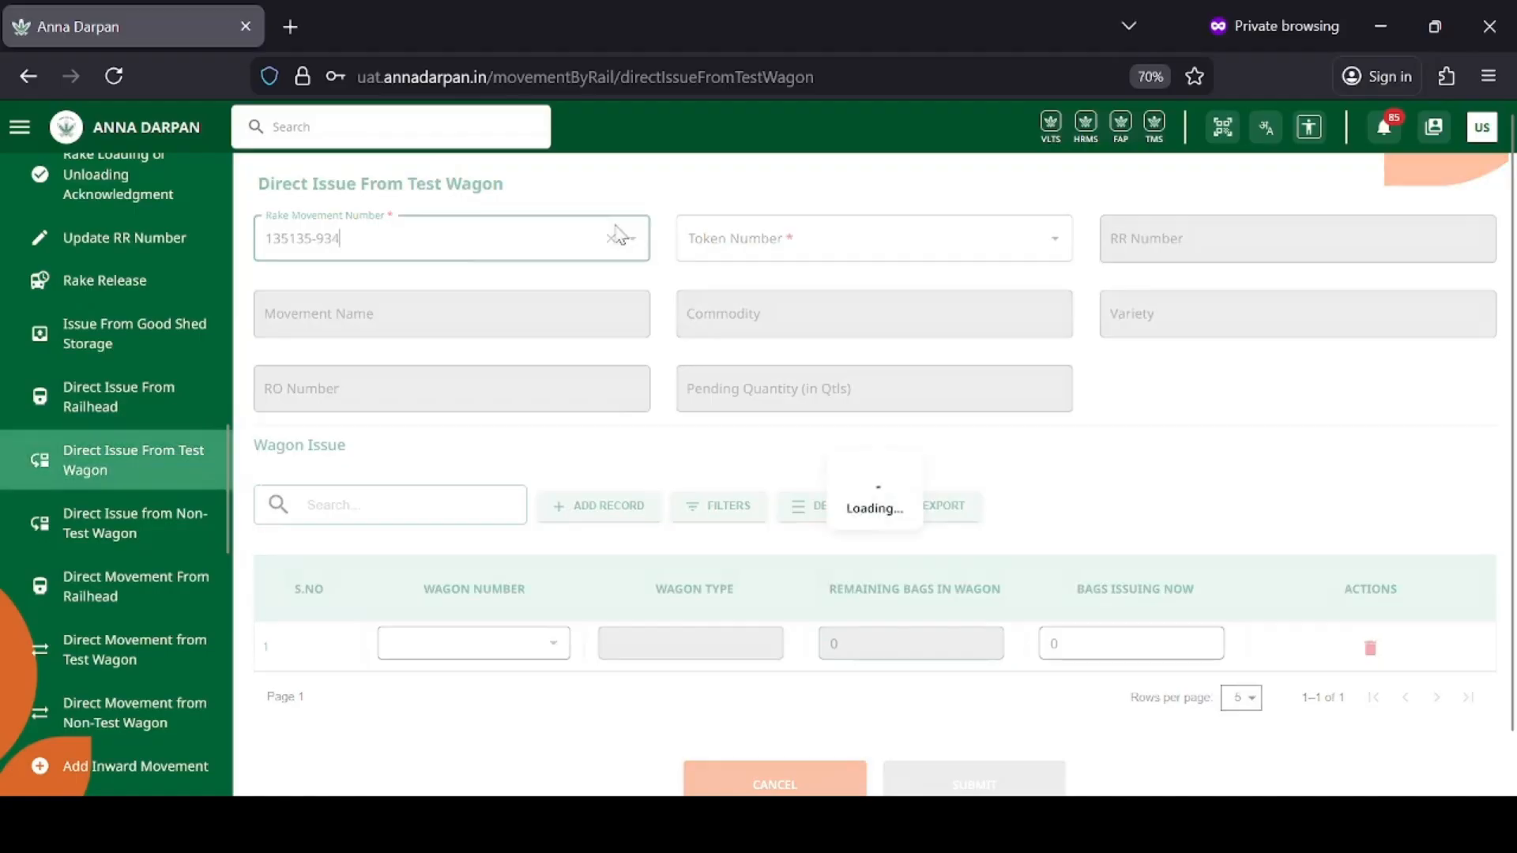
{"action": "left_click", "coordinate": [732, 238]}
{"action": "left_click", "coordinate": [965, 283]}
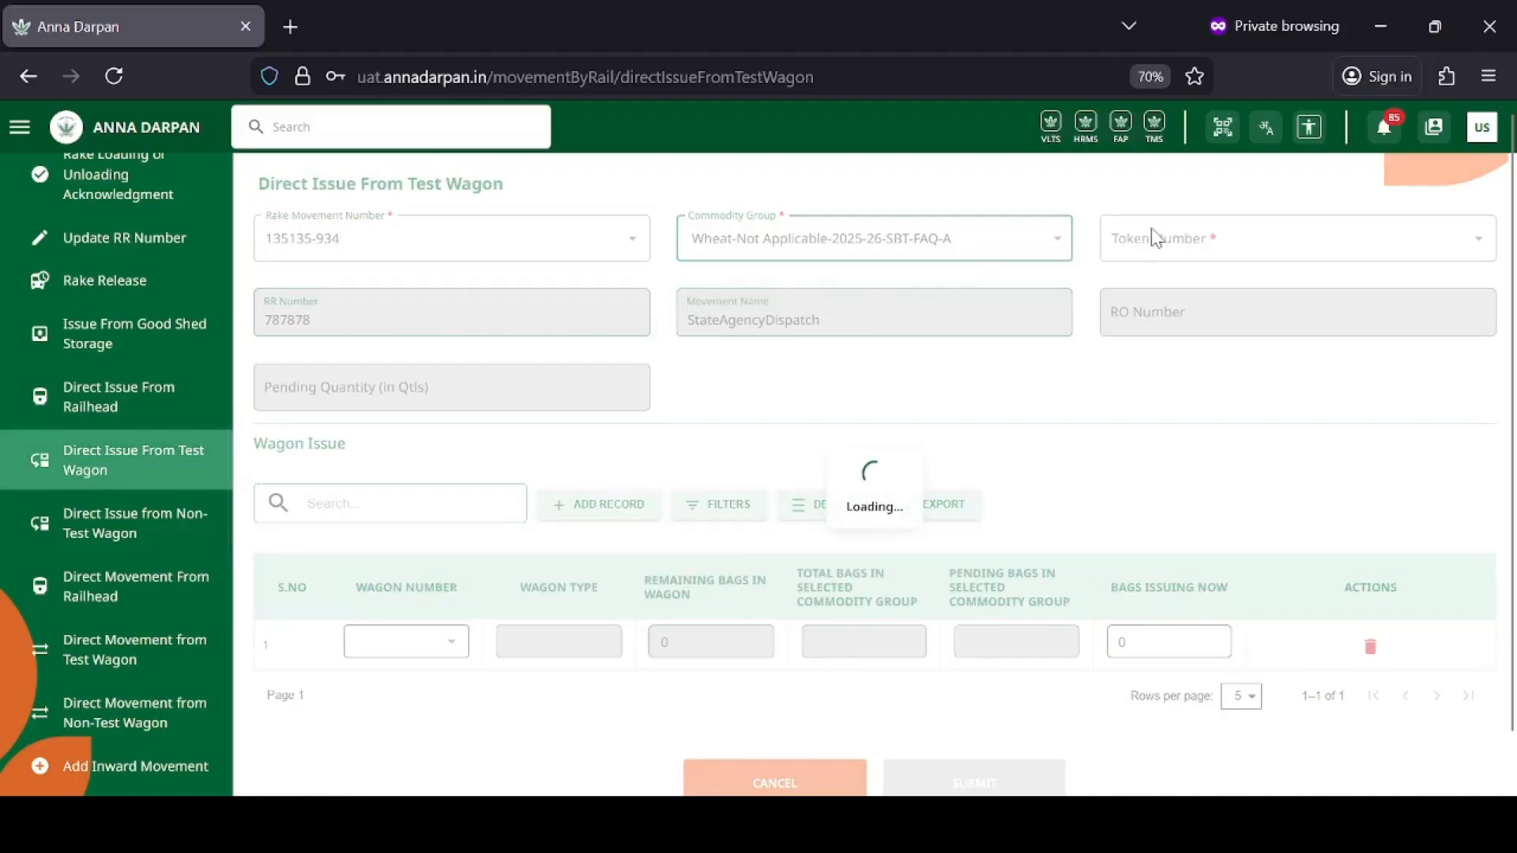
{"action": "left_click", "coordinate": [1151, 237]}
{"action": "left_click", "coordinate": [1171, 286]}
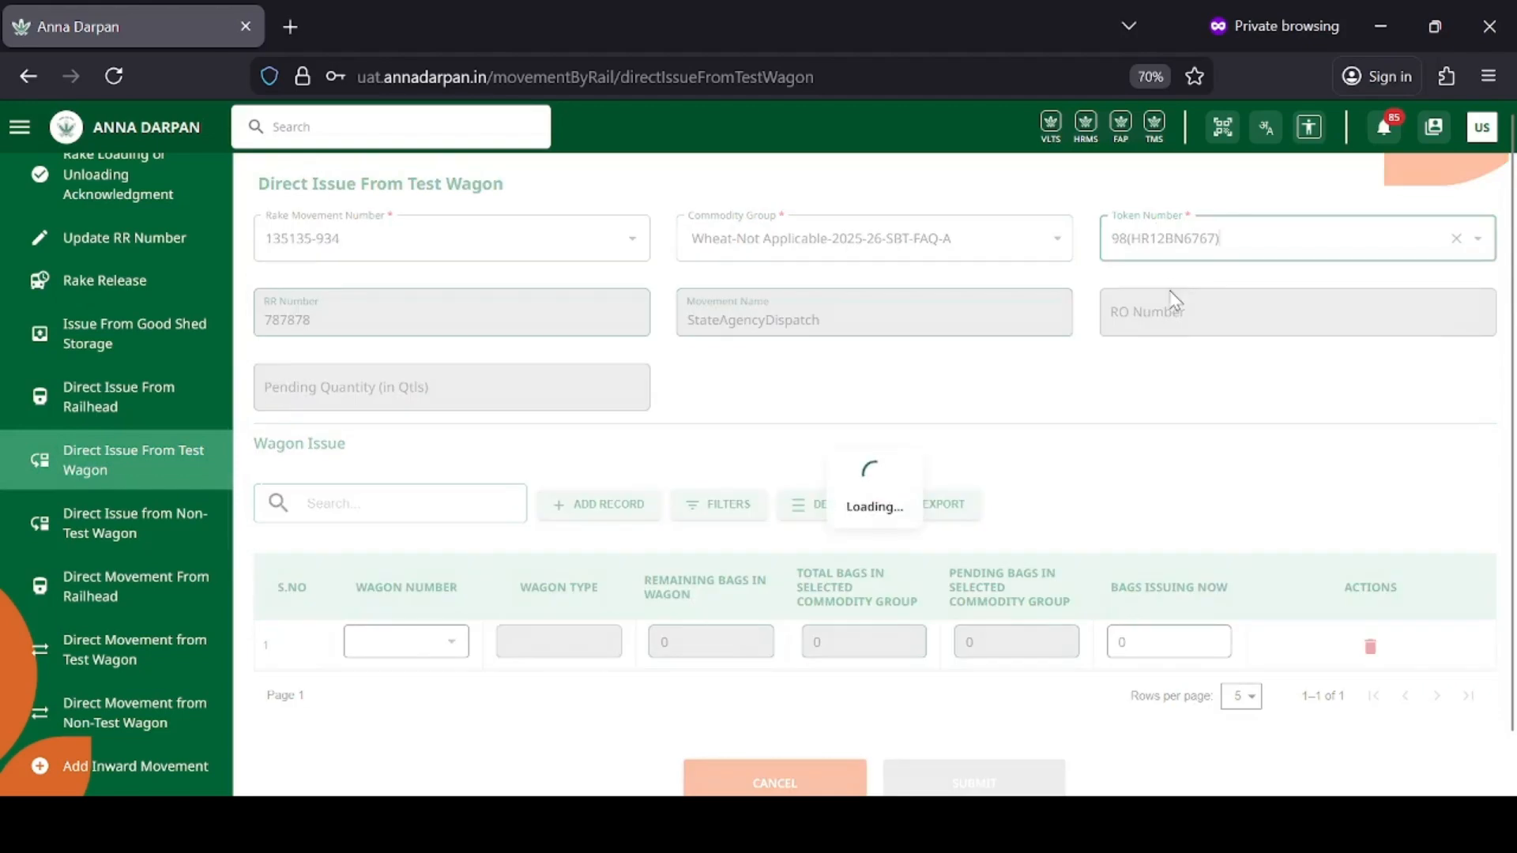
Issue 40 bags from wagon W1 to the wheat truck and submit the direct issue
{"action": "left_click", "coordinate": [454, 640]}
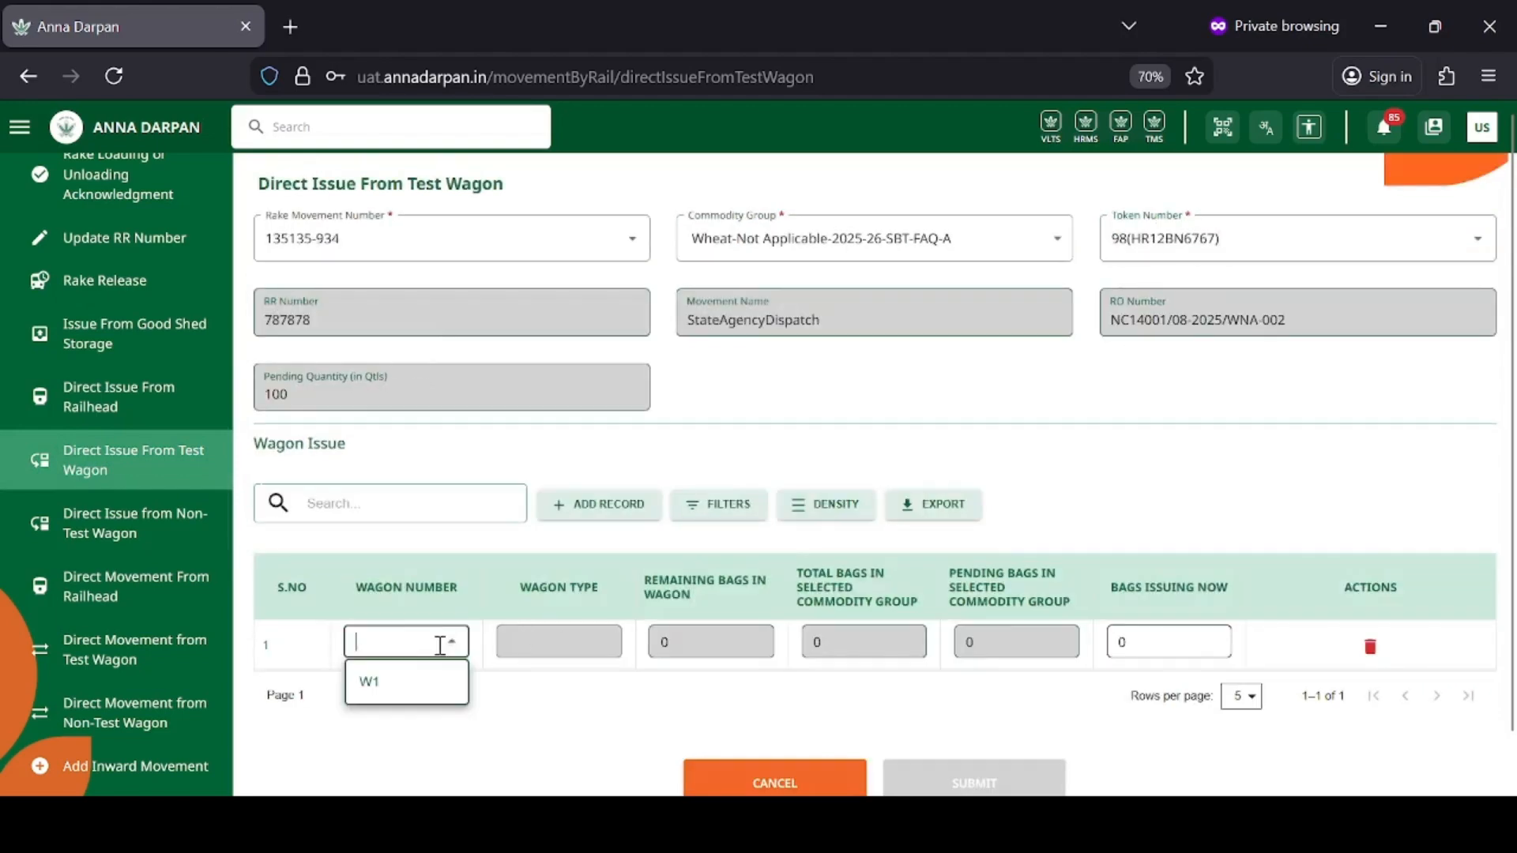
{"action": "left_click", "coordinate": [419, 683]}
{"action": "left_click", "coordinate": [1138, 643]}
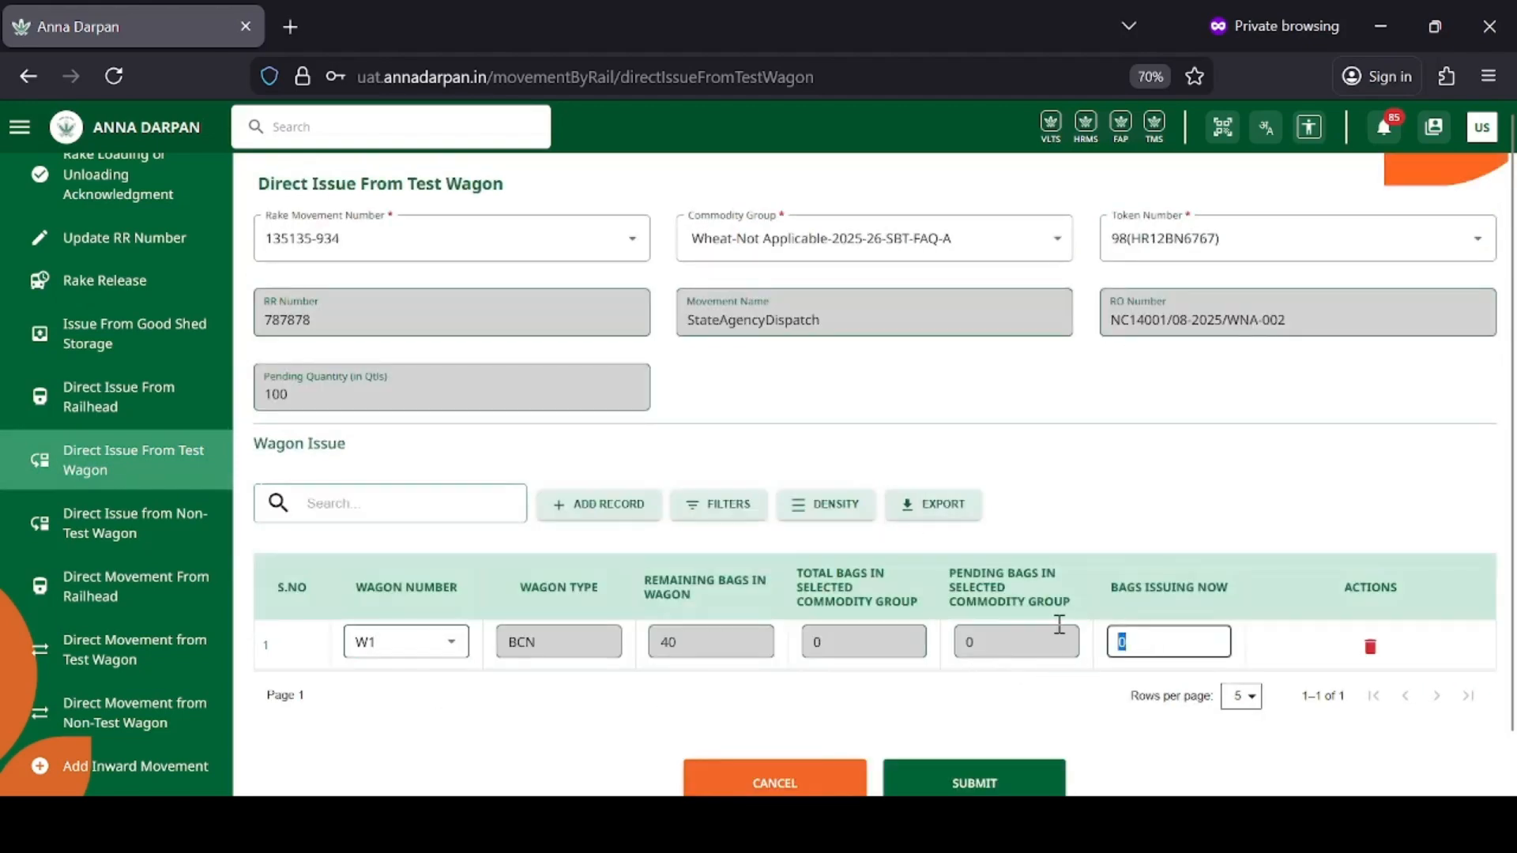
{"action": "scroll", "coordinate": [956, 647], "scroll_direction": "down", "scroll_amount": 1}
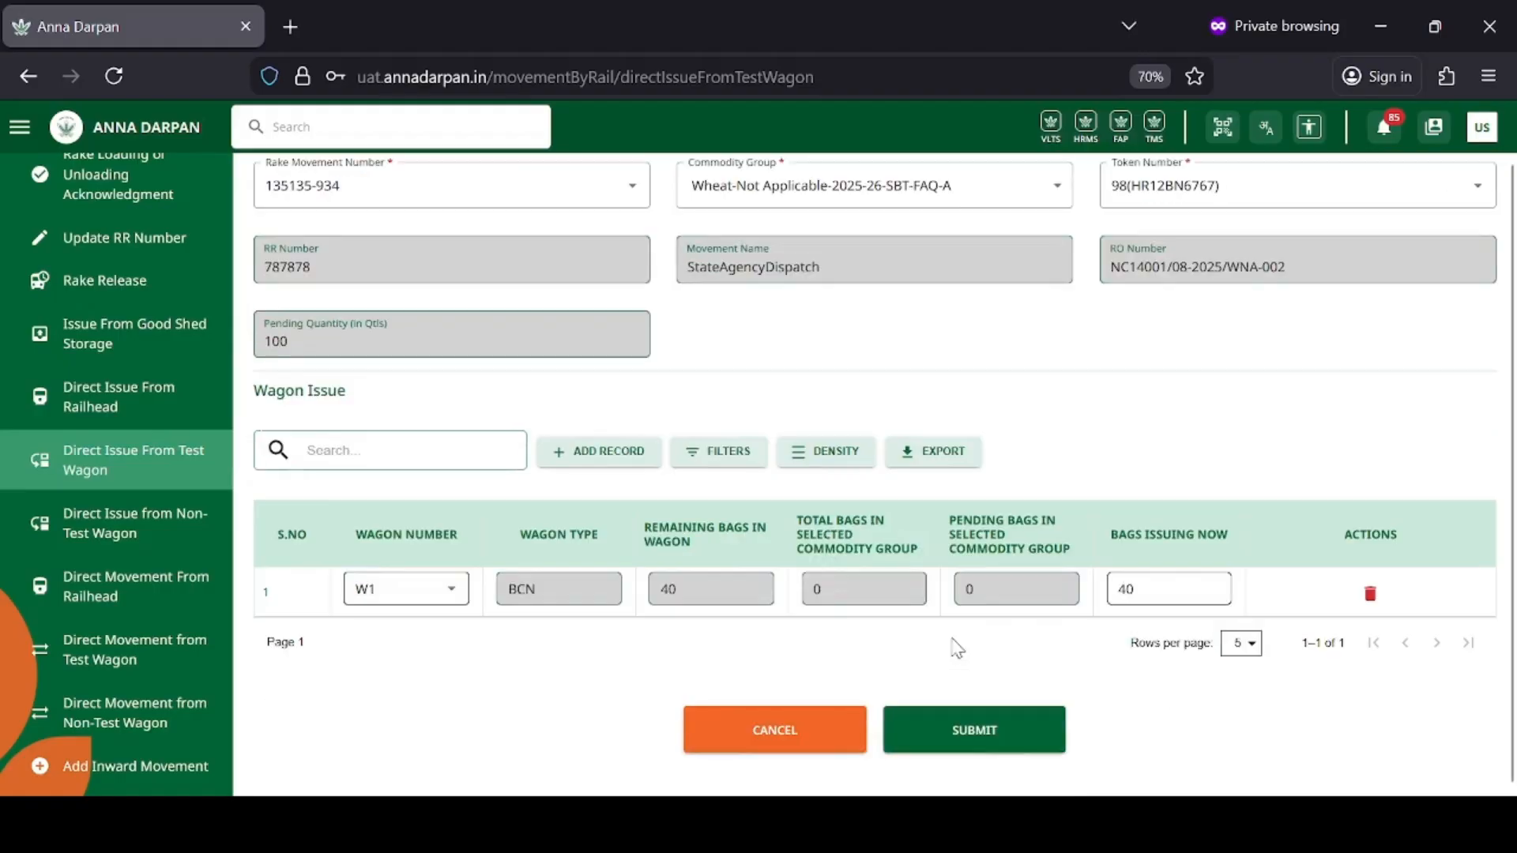
{"action": "left_click", "coordinate": [1001, 735]}
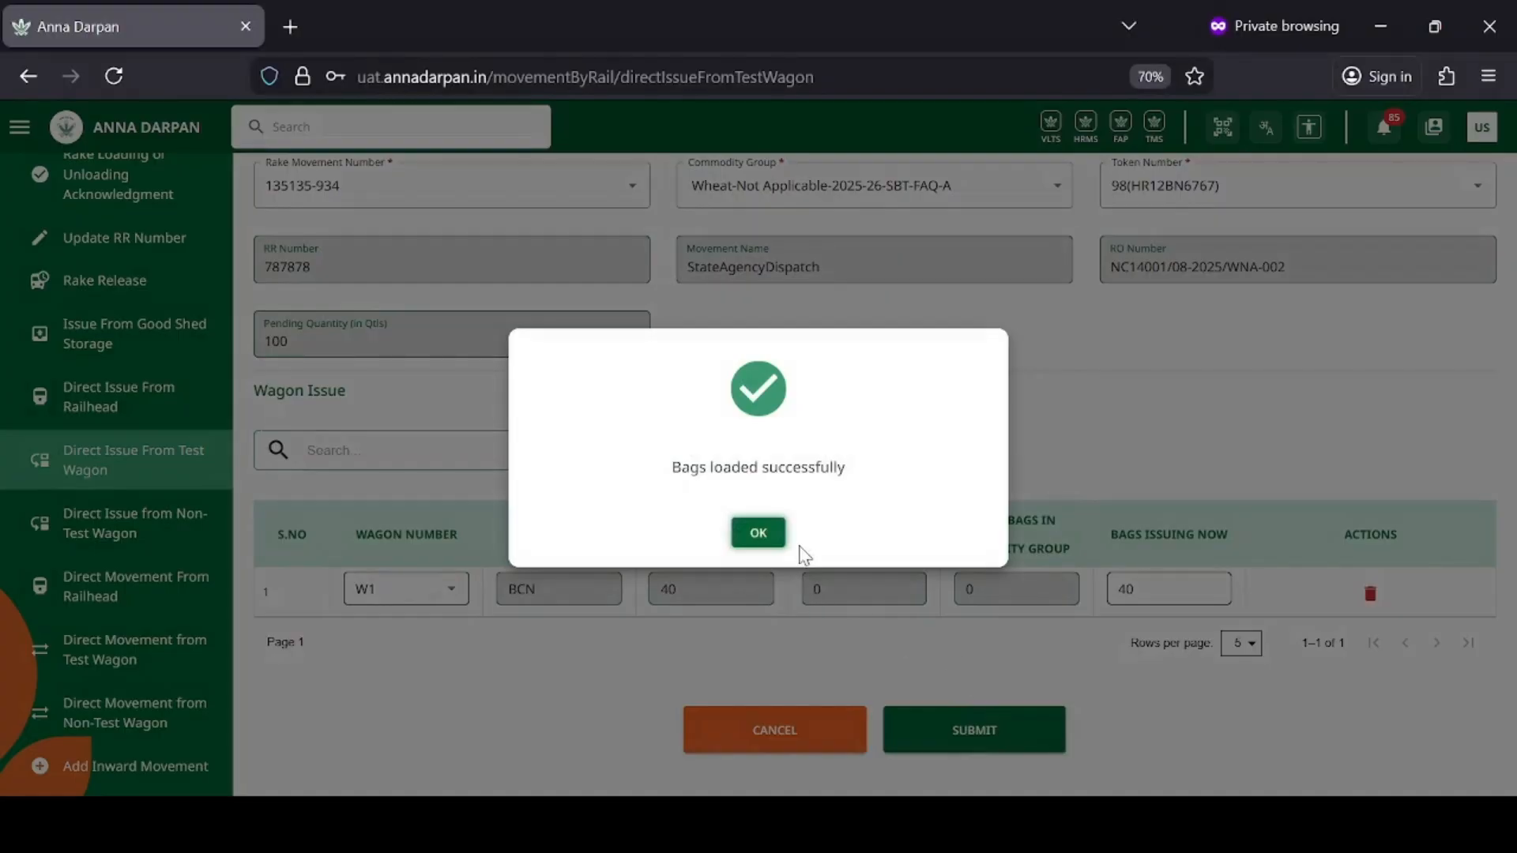
{"action": "left_click", "coordinate": [758, 531]}
{"action": "scroll", "coordinate": [582, 327], "scroll_direction": "up", "scroll_amount": 1}
{"action": "left_click", "coordinate": [570, 245]}
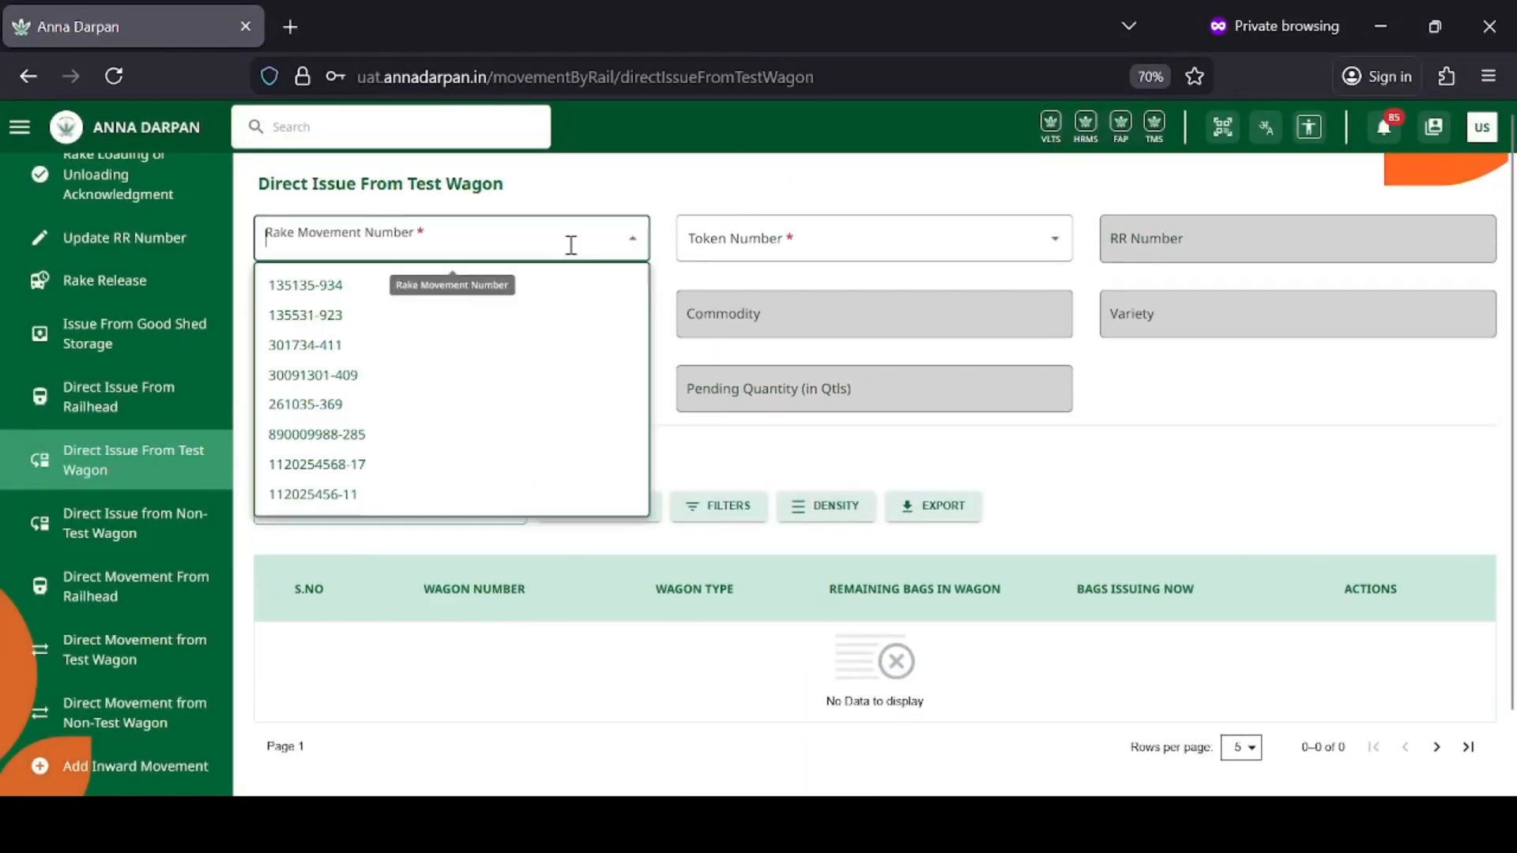
{"action": "left_click", "coordinate": [526, 288]}
{"action": "left_click", "coordinate": [767, 235]}
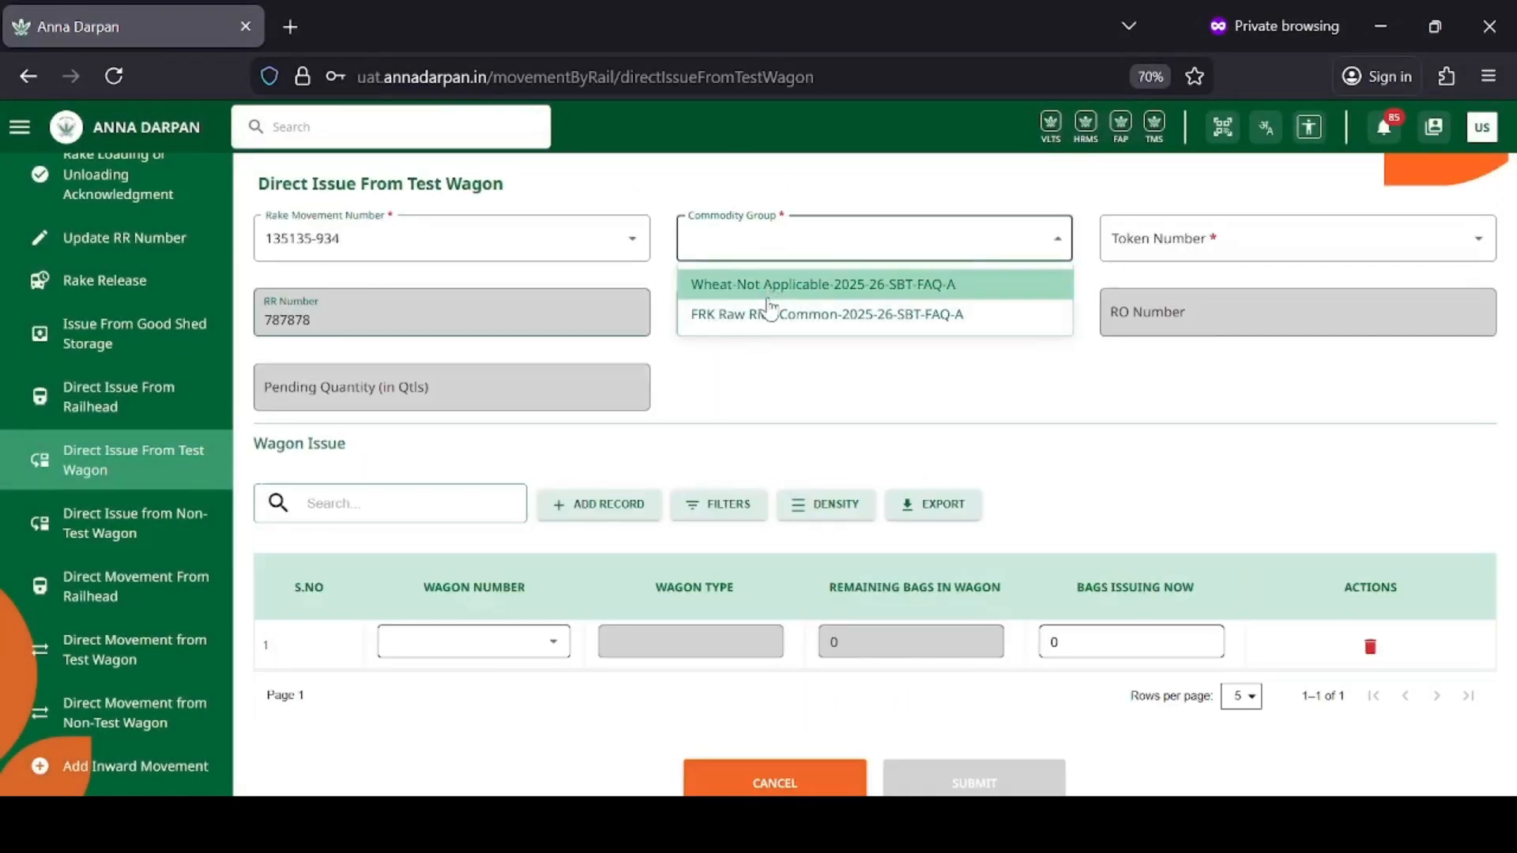
{"action": "left_click", "coordinate": [773, 314]}
{"action": "left_click", "coordinate": [1141, 238]}
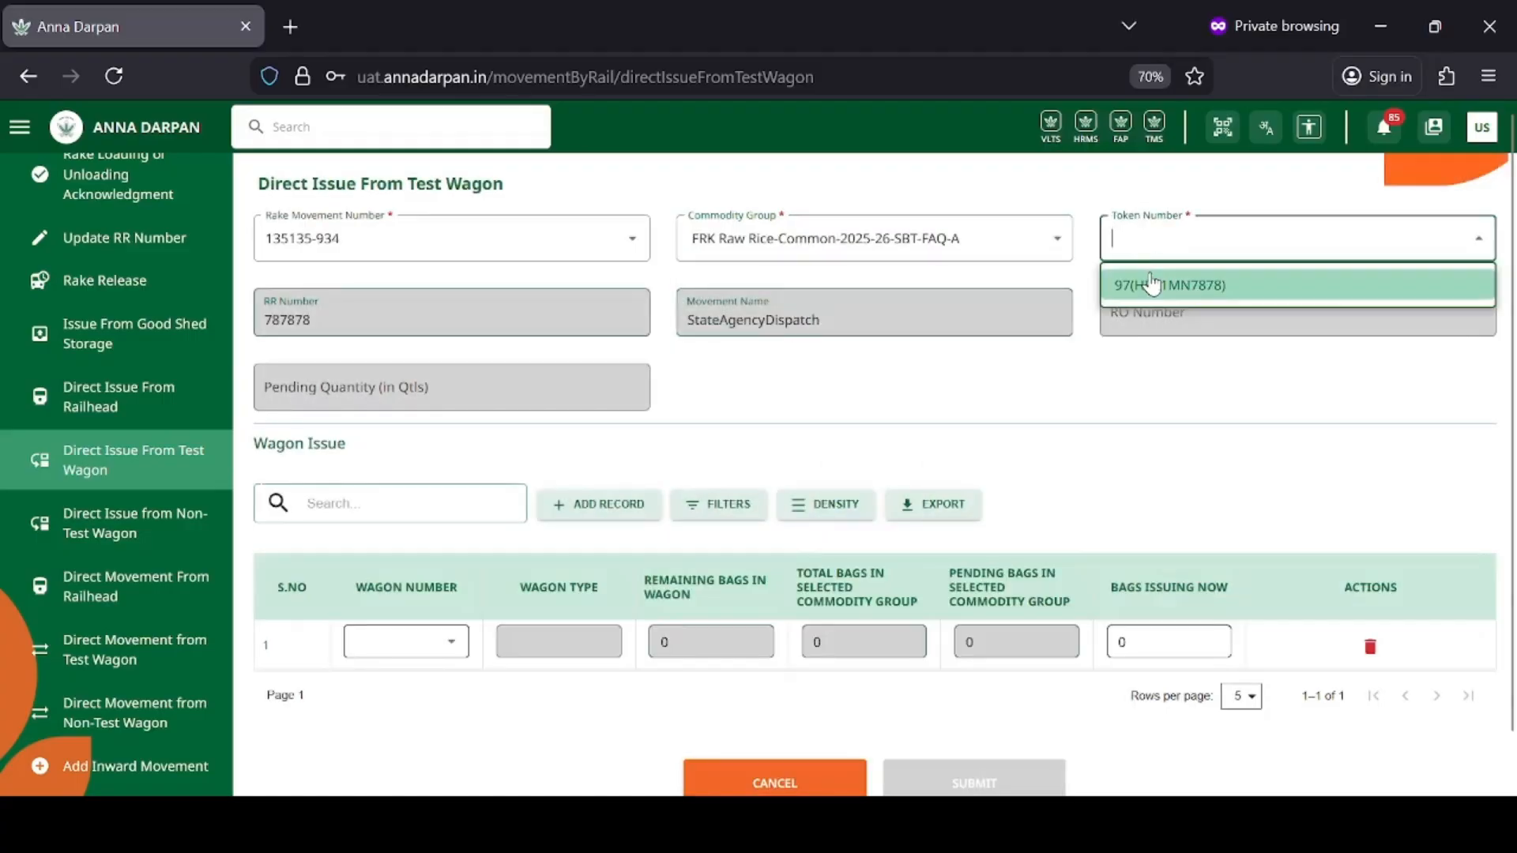
{"action": "left_click", "coordinate": [1151, 285]}
Issue 100 bags from wagon W2 to the FRK Raw Rice truck and submit the direct issue
{"action": "left_click", "coordinate": [399, 640]}
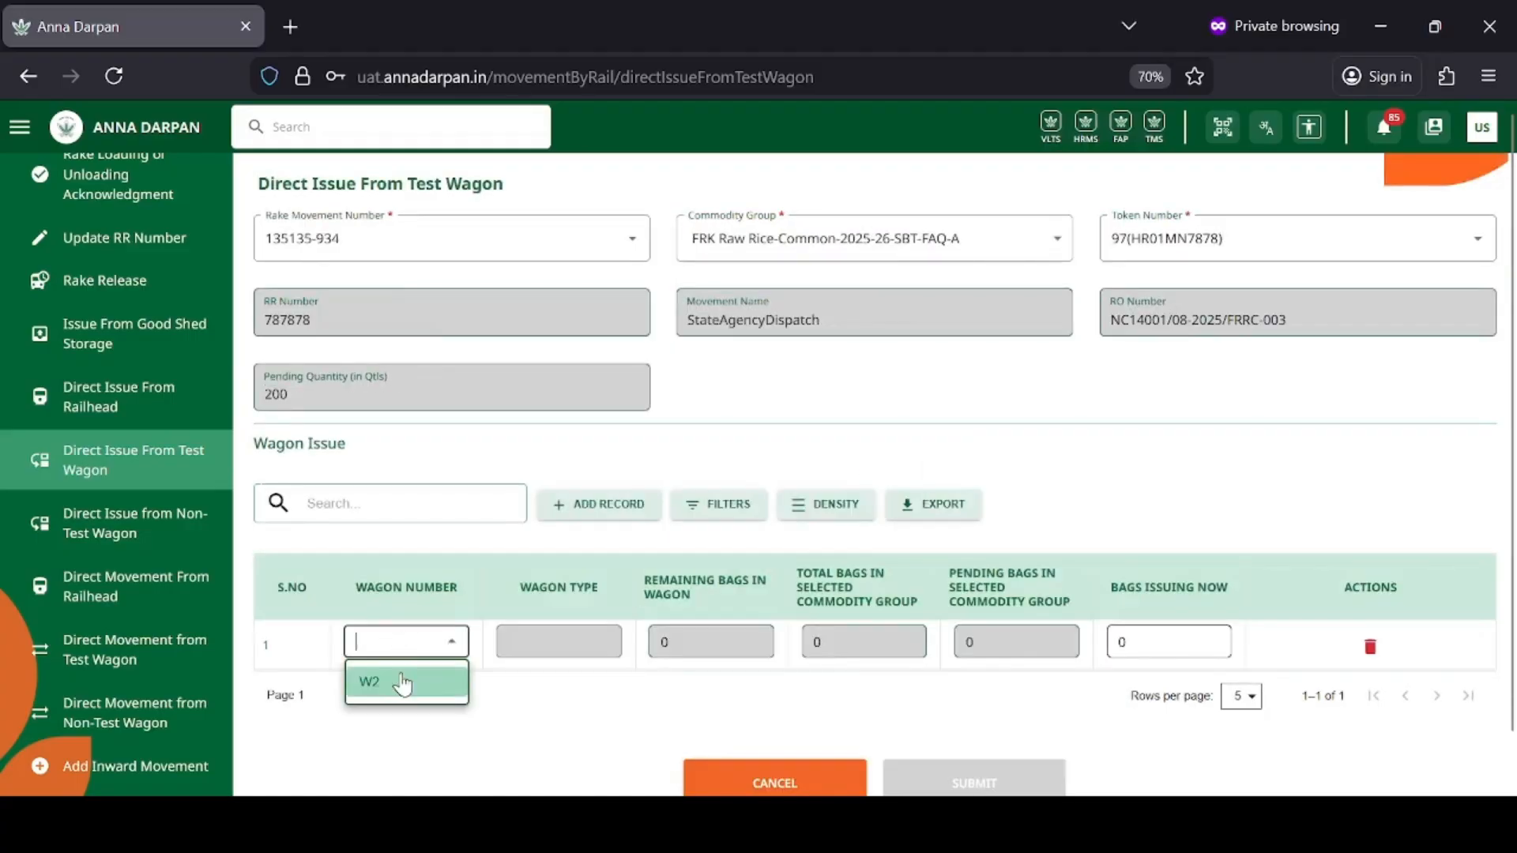
{"action": "left_click", "coordinate": [403, 682]}
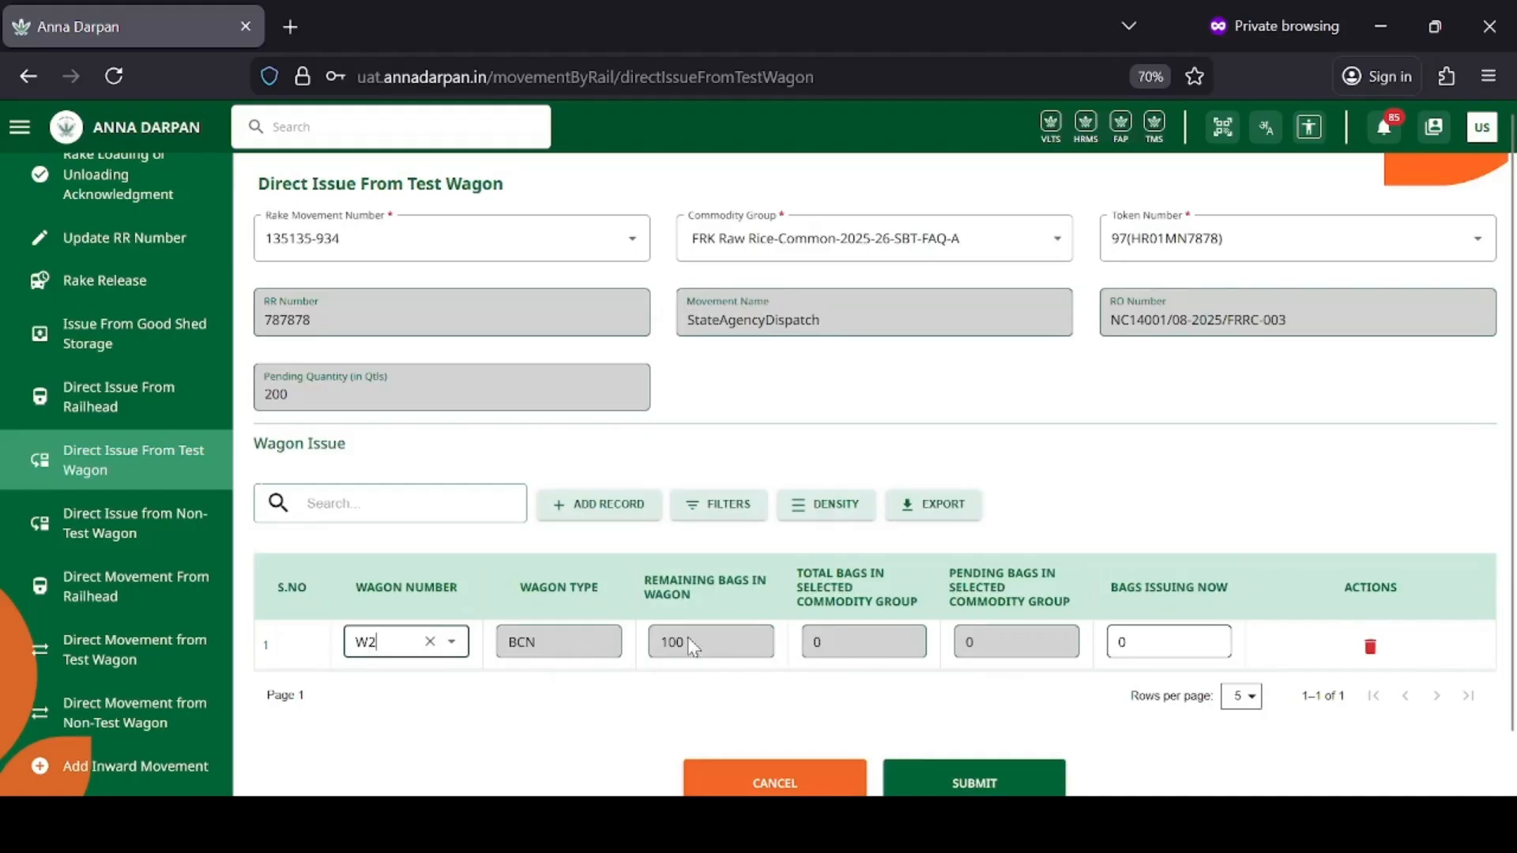
{"action": "left_click", "coordinate": [1141, 637]}
{"action": "type", "text": "100"}
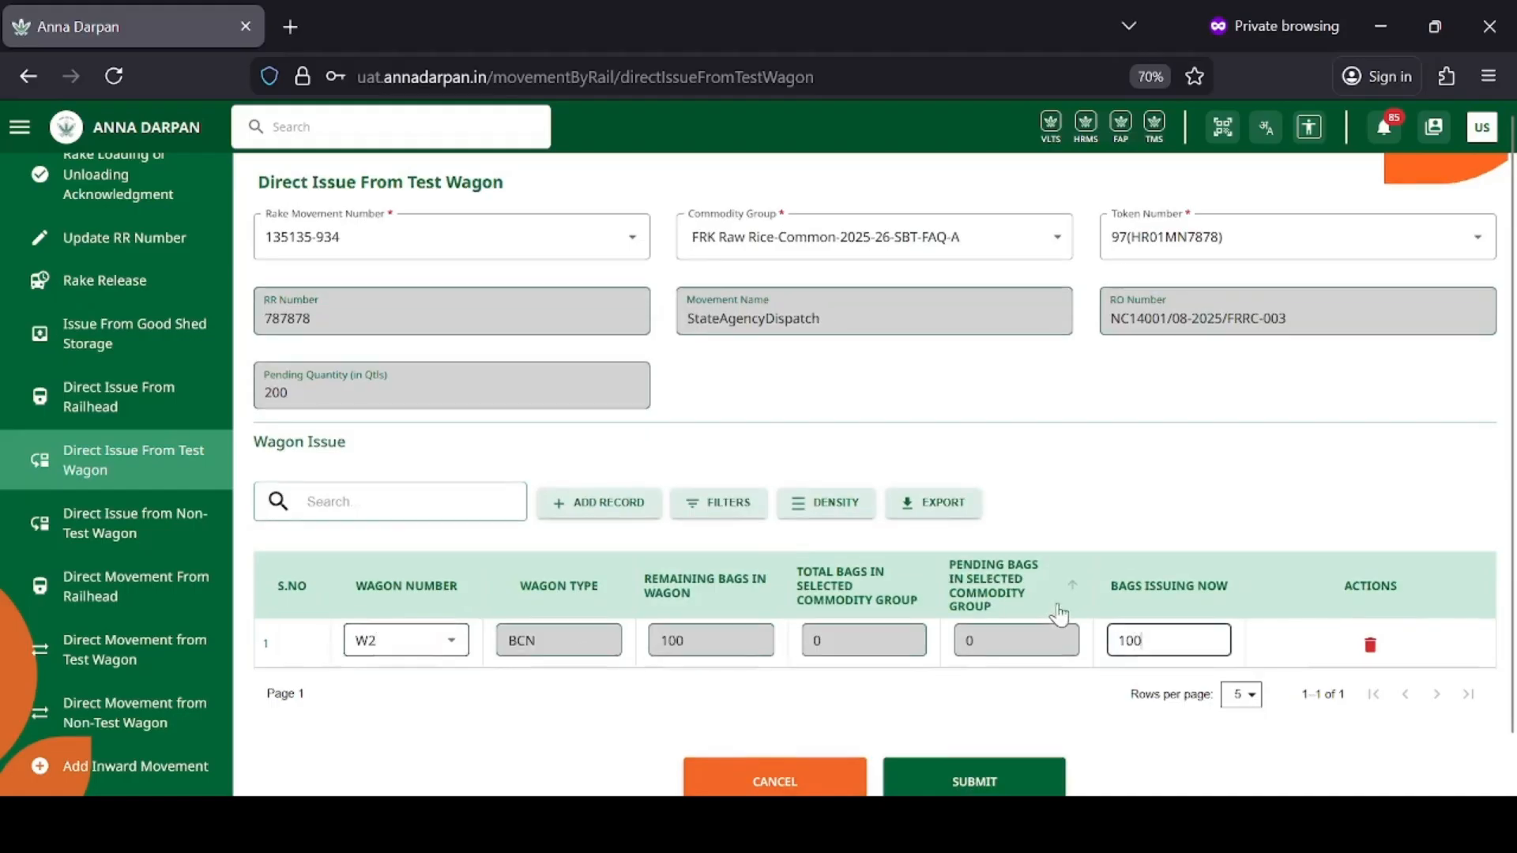
{"action": "scroll", "coordinate": [1056, 619], "scroll_direction": "down", "scroll_amount": 1}
{"action": "left_click", "coordinate": [1012, 729]}
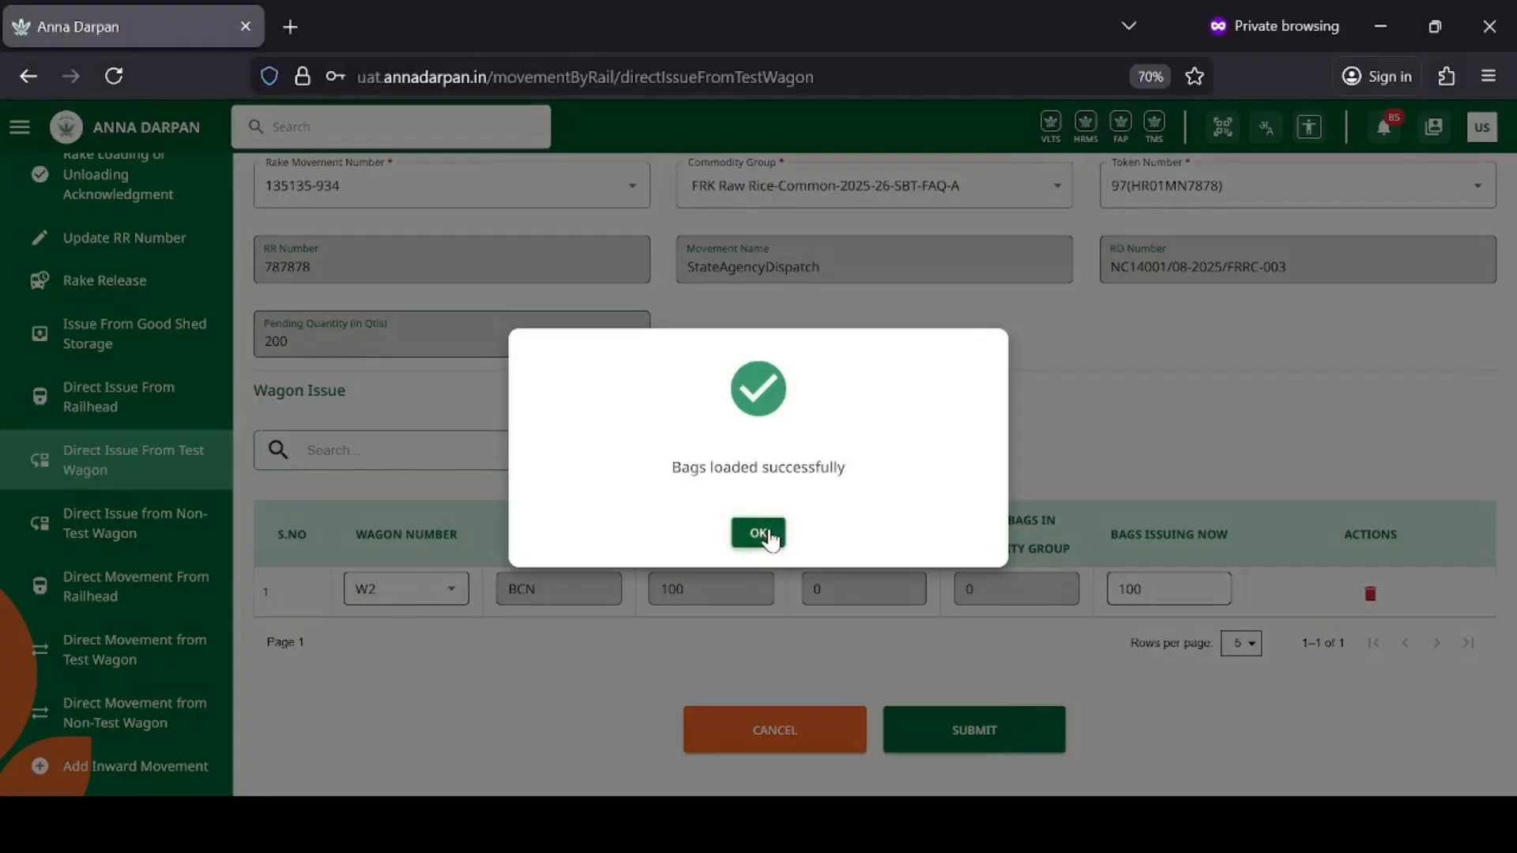
{"action": "left_click", "coordinate": [758, 533]}
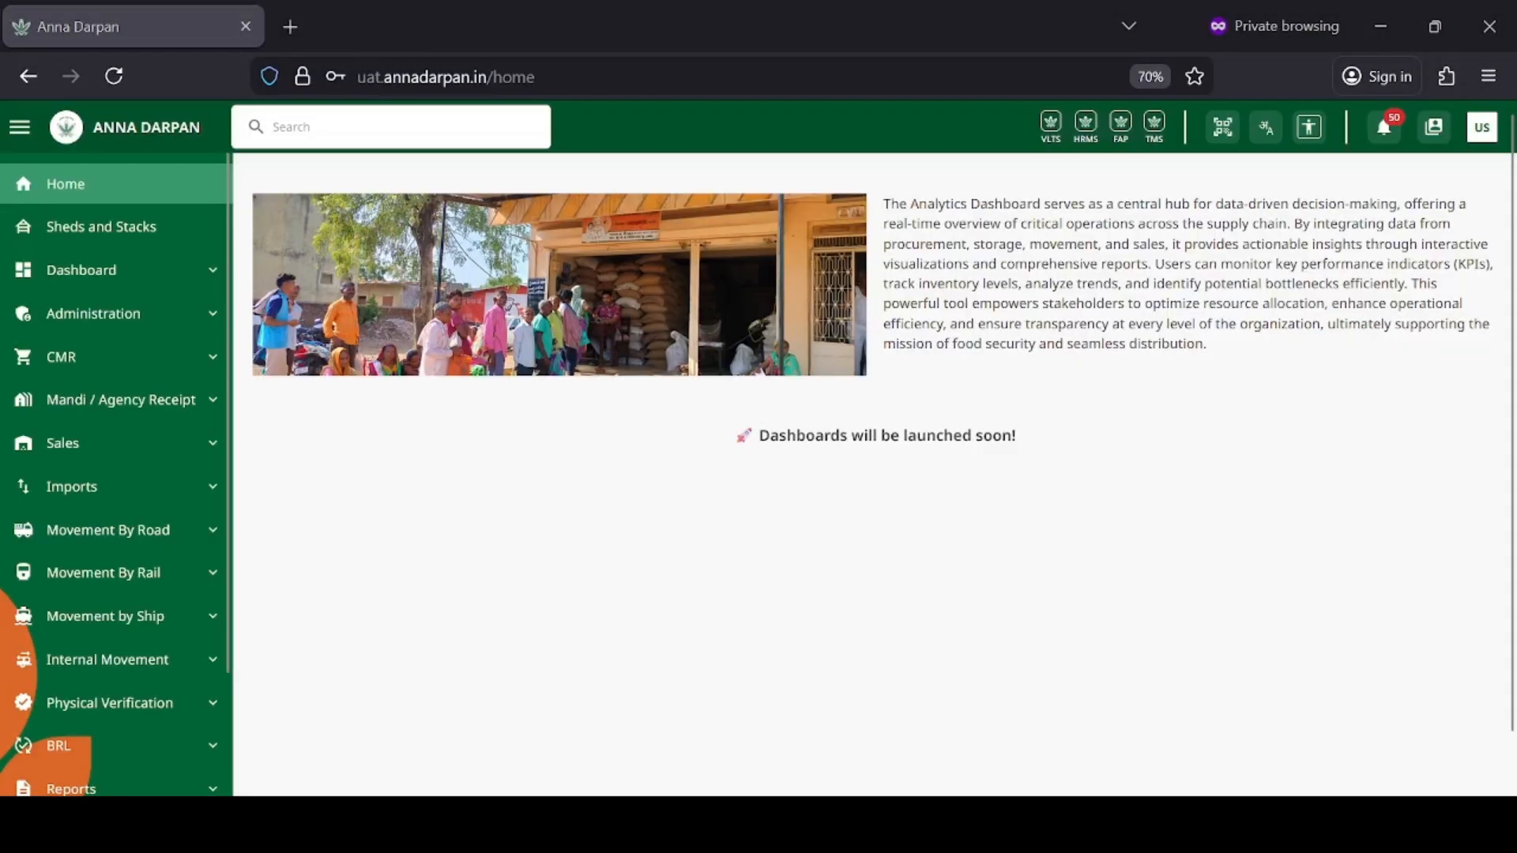
{"action": "left_click", "coordinate": [87, 577]}
{"action": "left_click", "coordinate": [138, 503]}
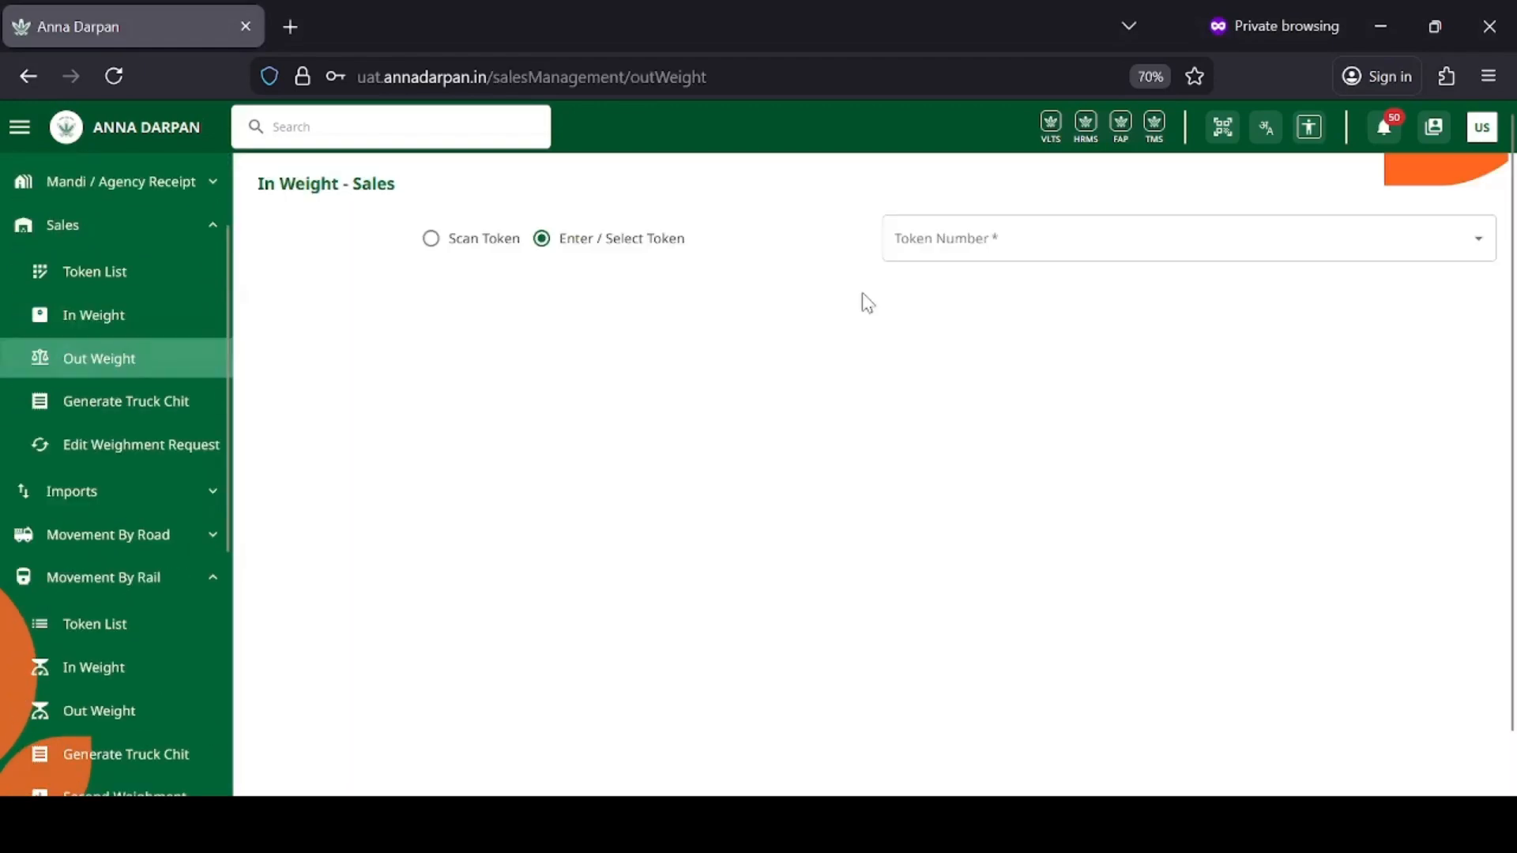
{"action": "left_click", "coordinate": [941, 237]}
{"action": "left_click", "coordinate": [948, 289]}
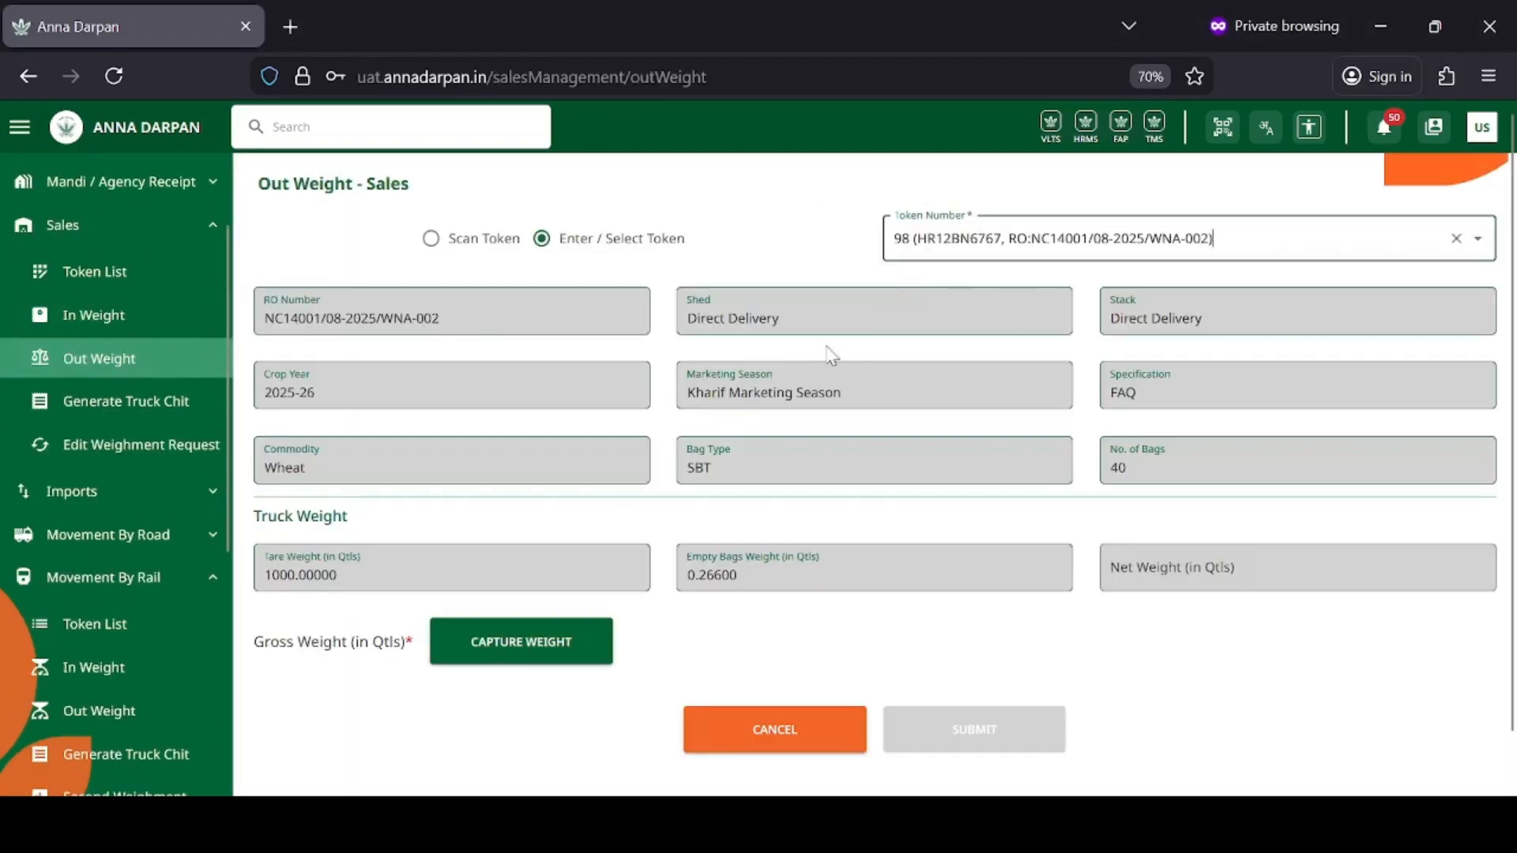
{"action": "left_click", "coordinate": [557, 643]}
{"action": "type", "text": "1020"}
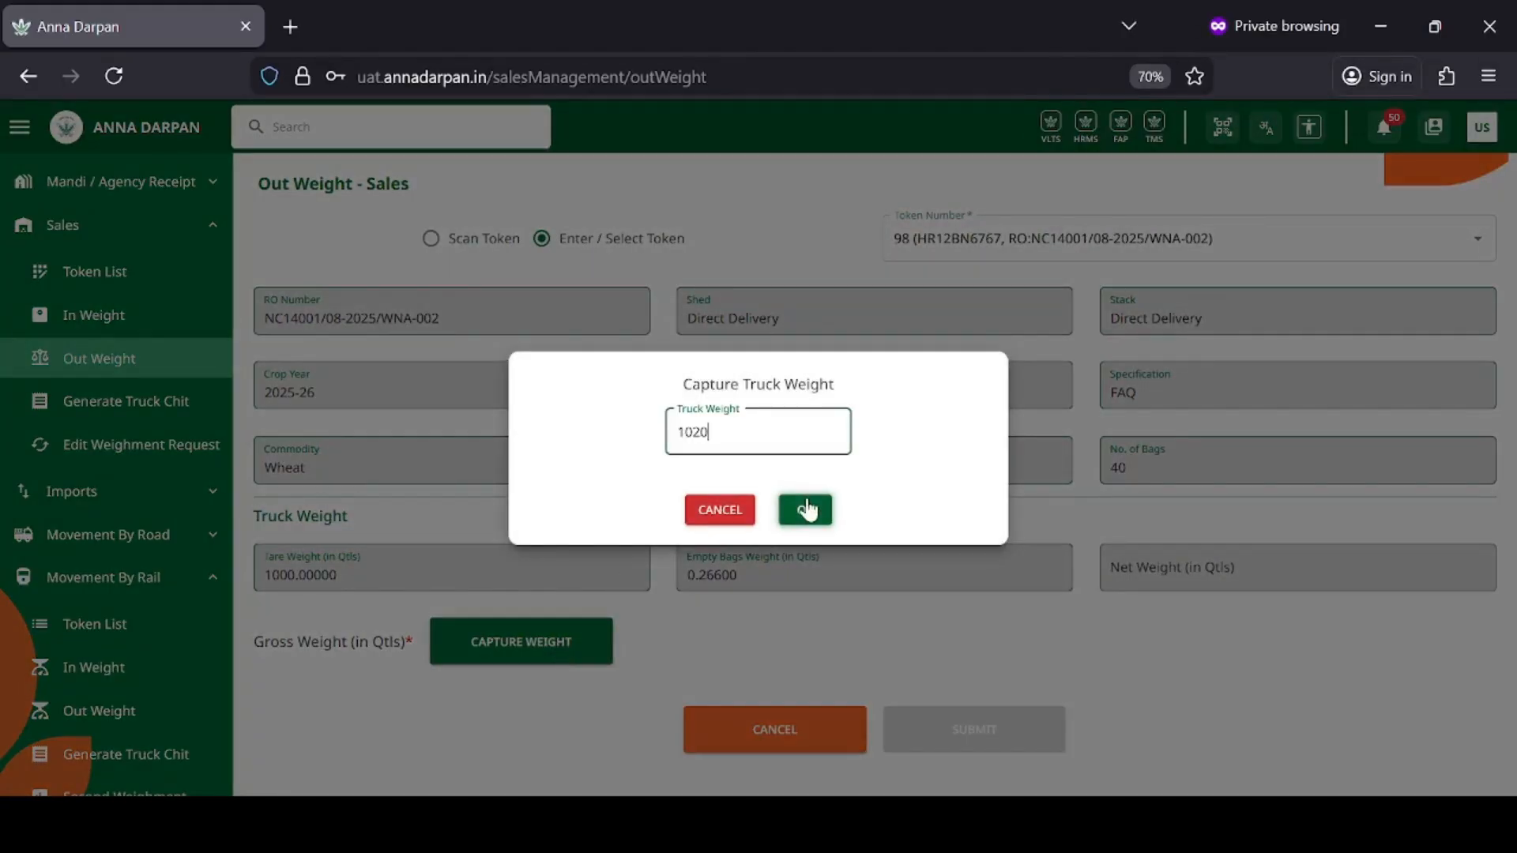
{"action": "left_click", "coordinate": [804, 509]}
{"action": "left_click", "coordinate": [1025, 731]}
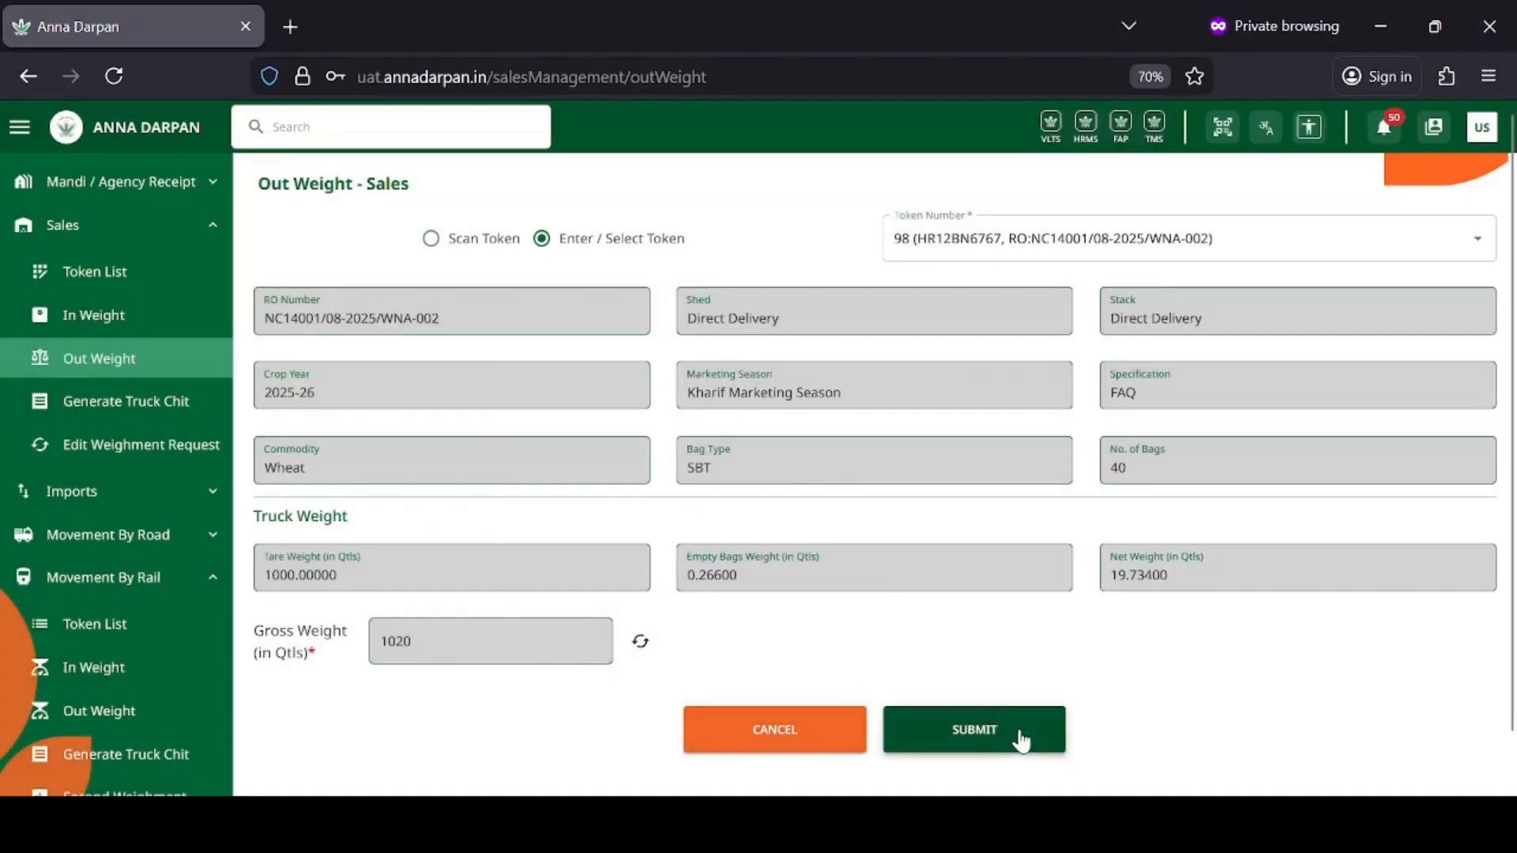
{"action": "left_click", "coordinate": [716, 533]}
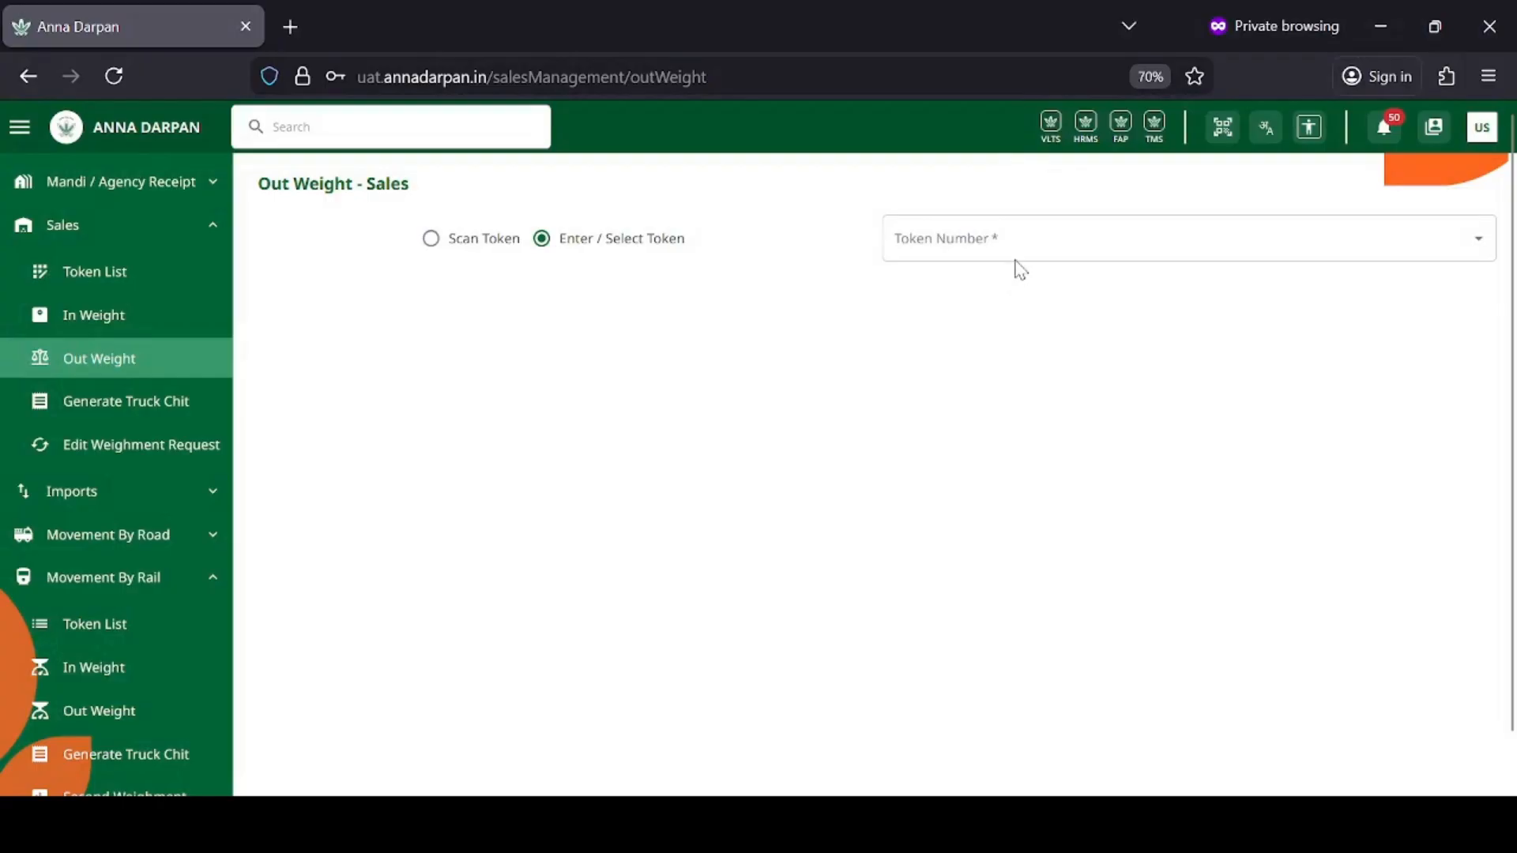
{"action": "left_click", "coordinate": [1016, 255]}
{"action": "left_click", "coordinate": [1015, 285]}
{"action": "scroll", "coordinate": [955, 515], "scroll_direction": "down", "scroll_amount": 1}
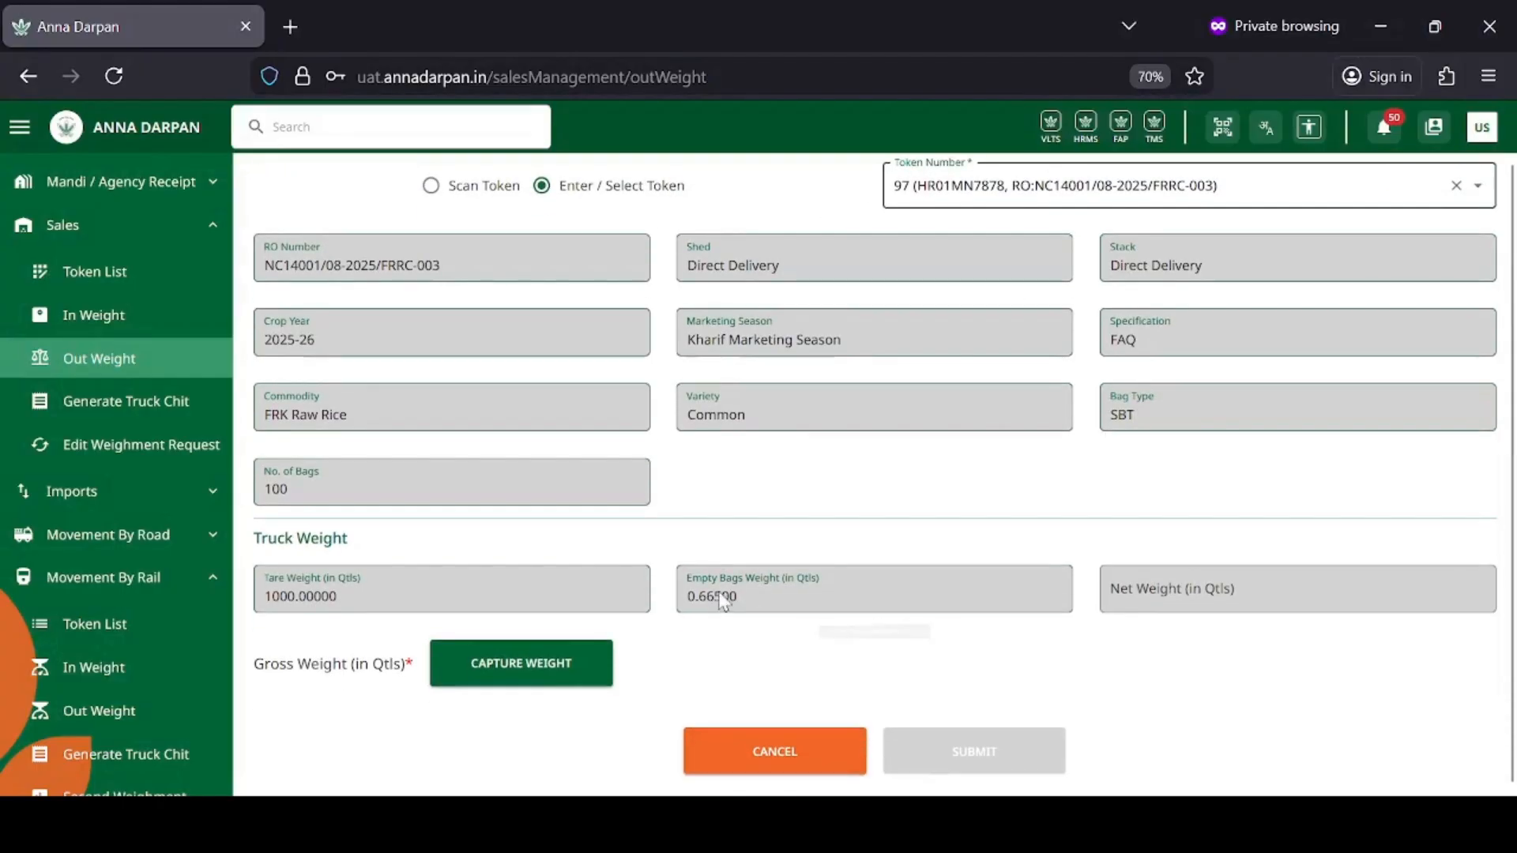
{"action": "left_click", "coordinate": [553, 664]}
{"action": "left_click", "coordinate": [715, 438]}
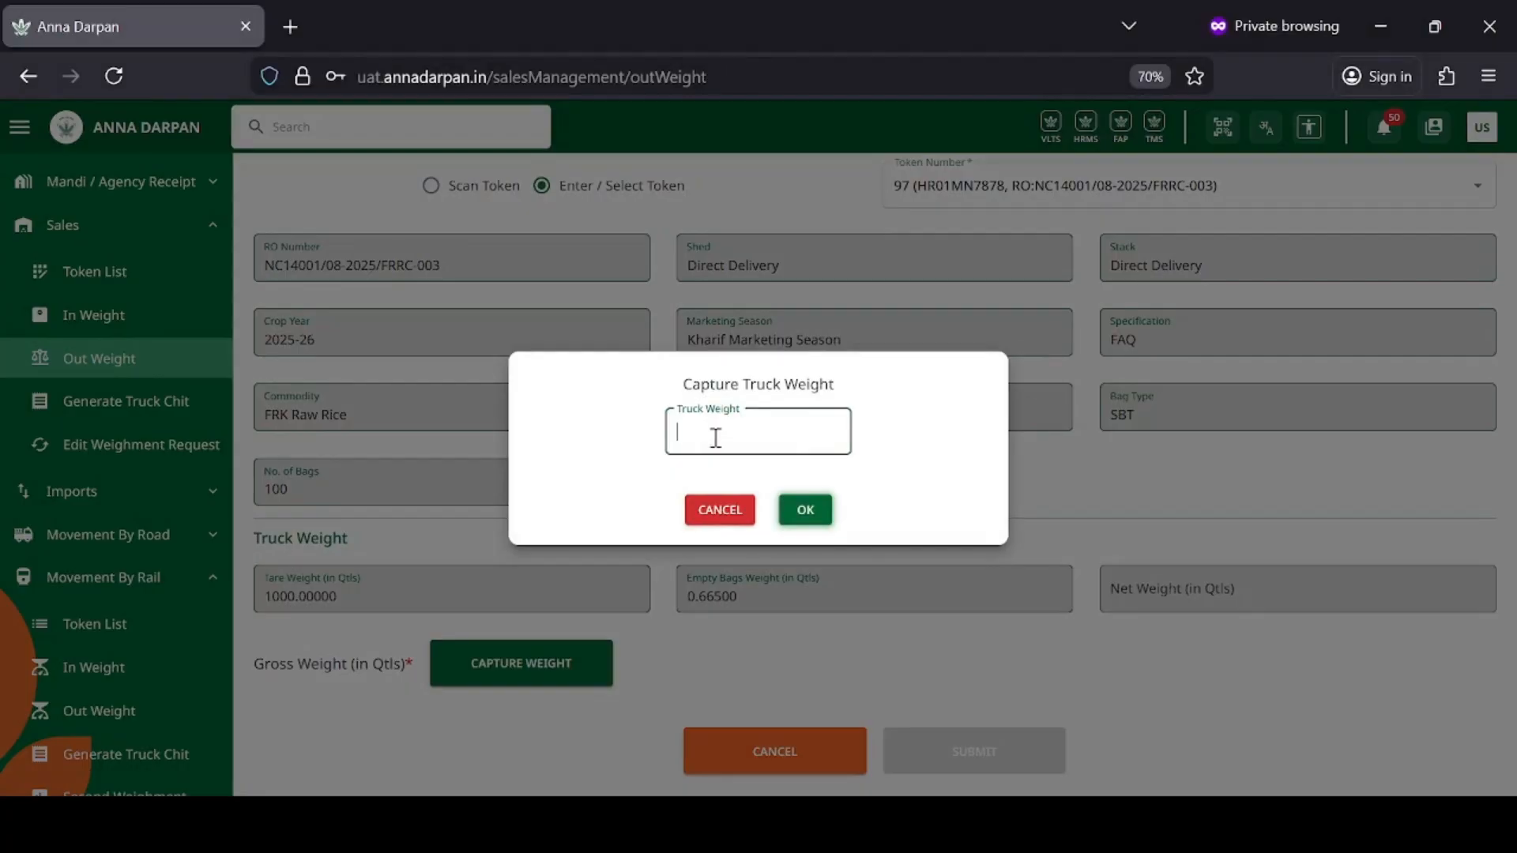
{"action": "key", "text": "Return"}
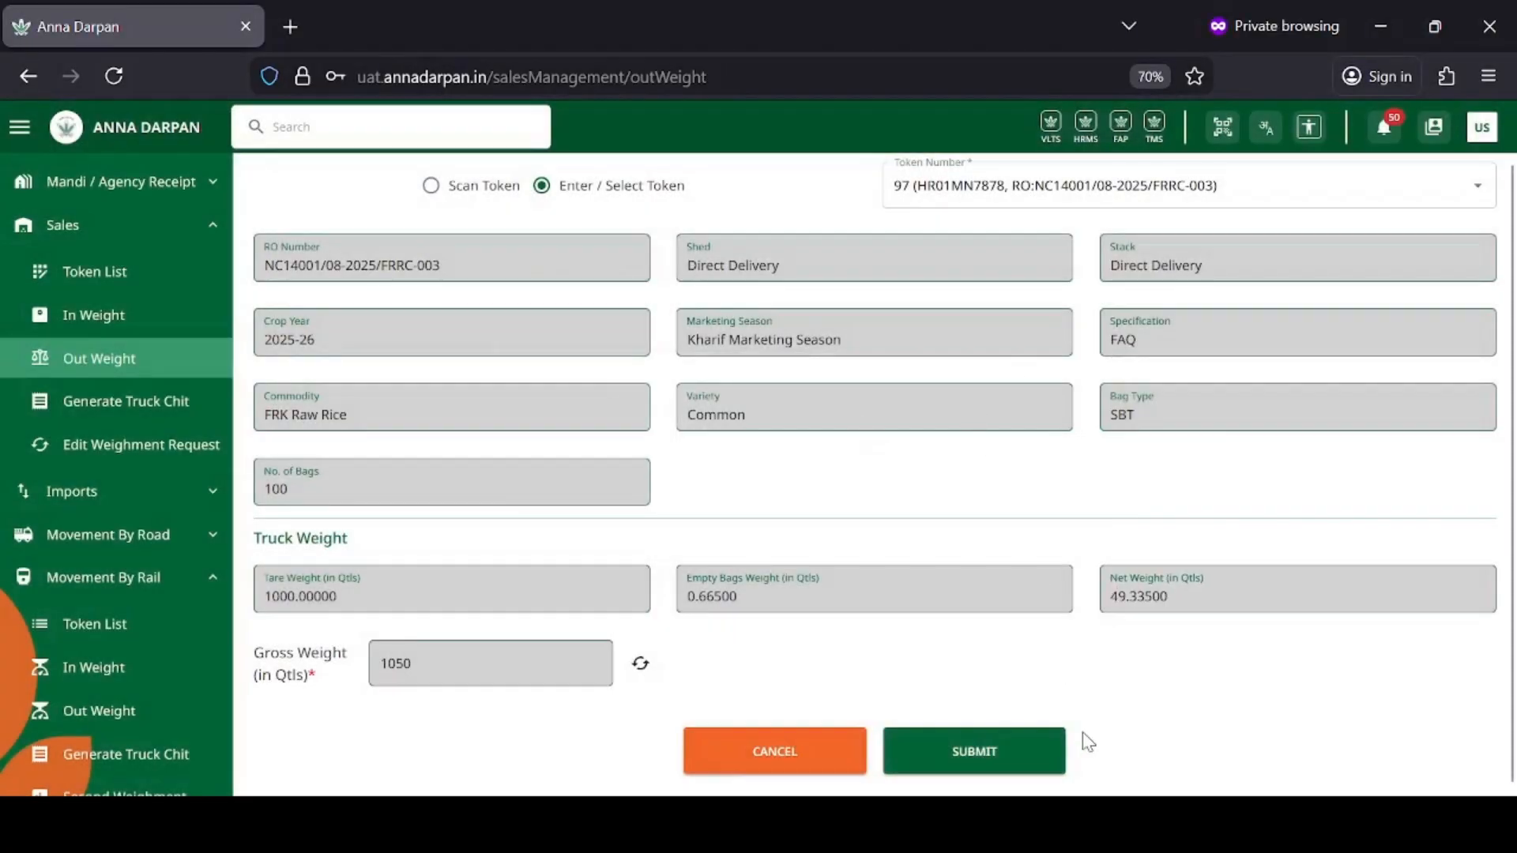
{"action": "left_click", "coordinate": [1029, 757]}
{"action": "left_click", "coordinate": [724, 537]}
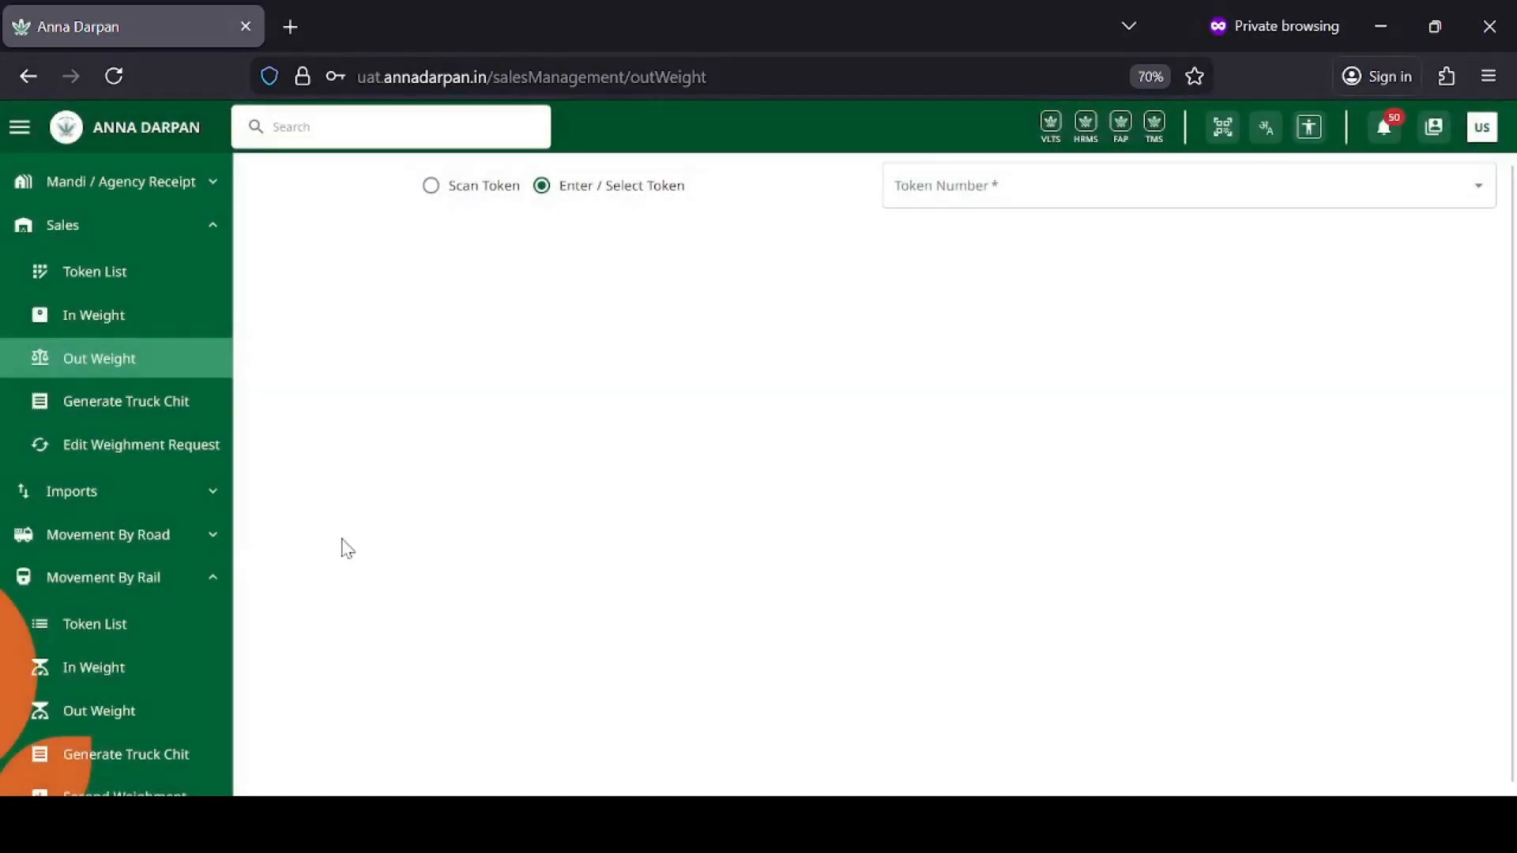
Generate the sales truck chit for the FRK Raw Rice truck HR01MN7878
{"action": "left_click", "coordinate": [174, 406]}
{"action": "left_click", "coordinate": [1148, 221]}
{"action": "left_click", "coordinate": [1042, 293]}
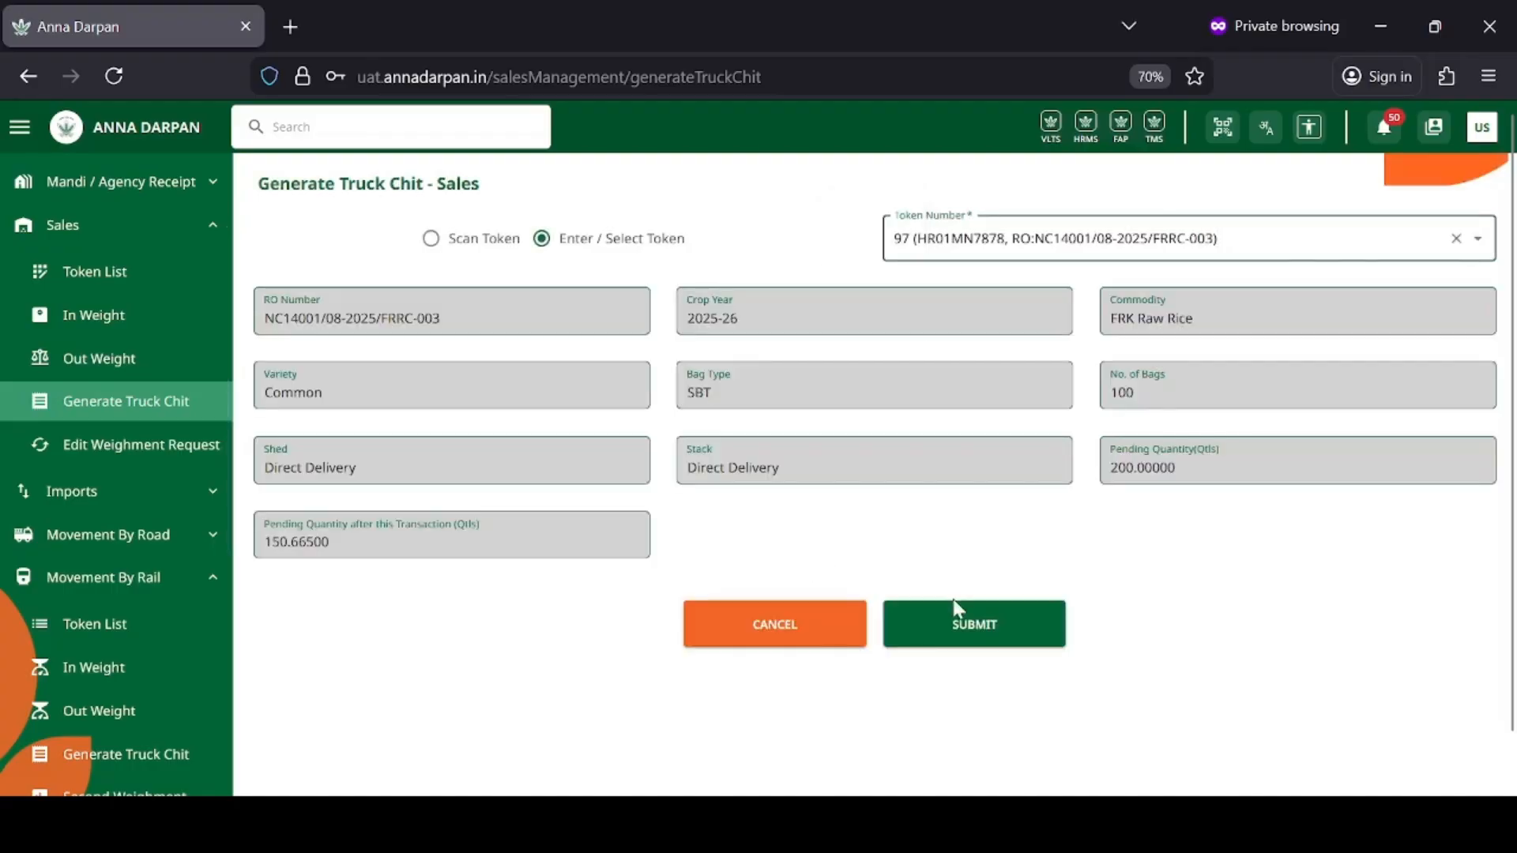
{"action": "left_click", "coordinate": [978, 627]}
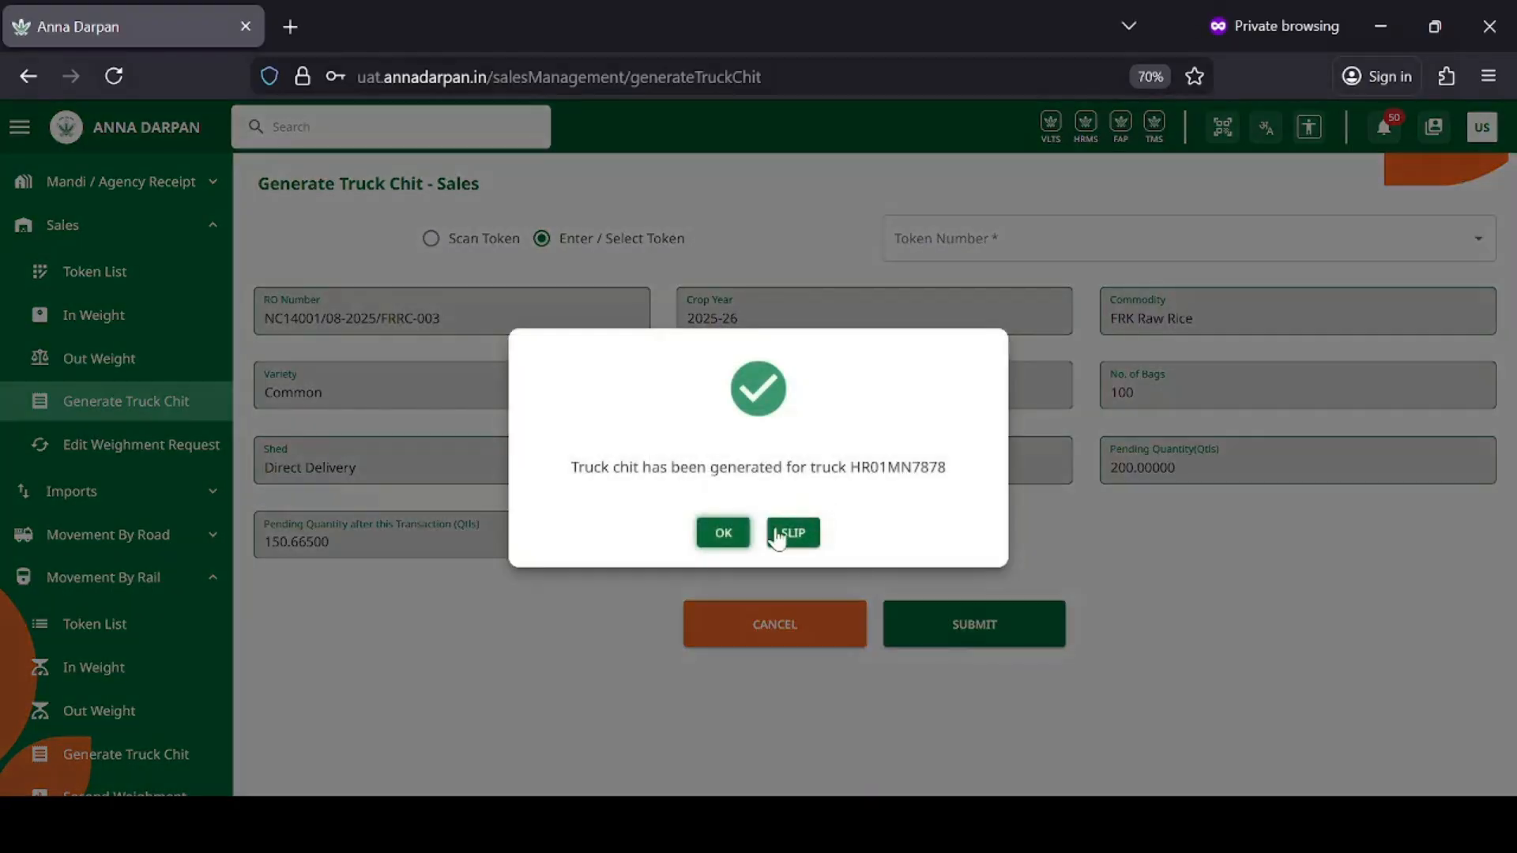
{"action": "left_click", "coordinate": [749, 530]}
{"action": "left_click", "coordinate": [972, 241]}
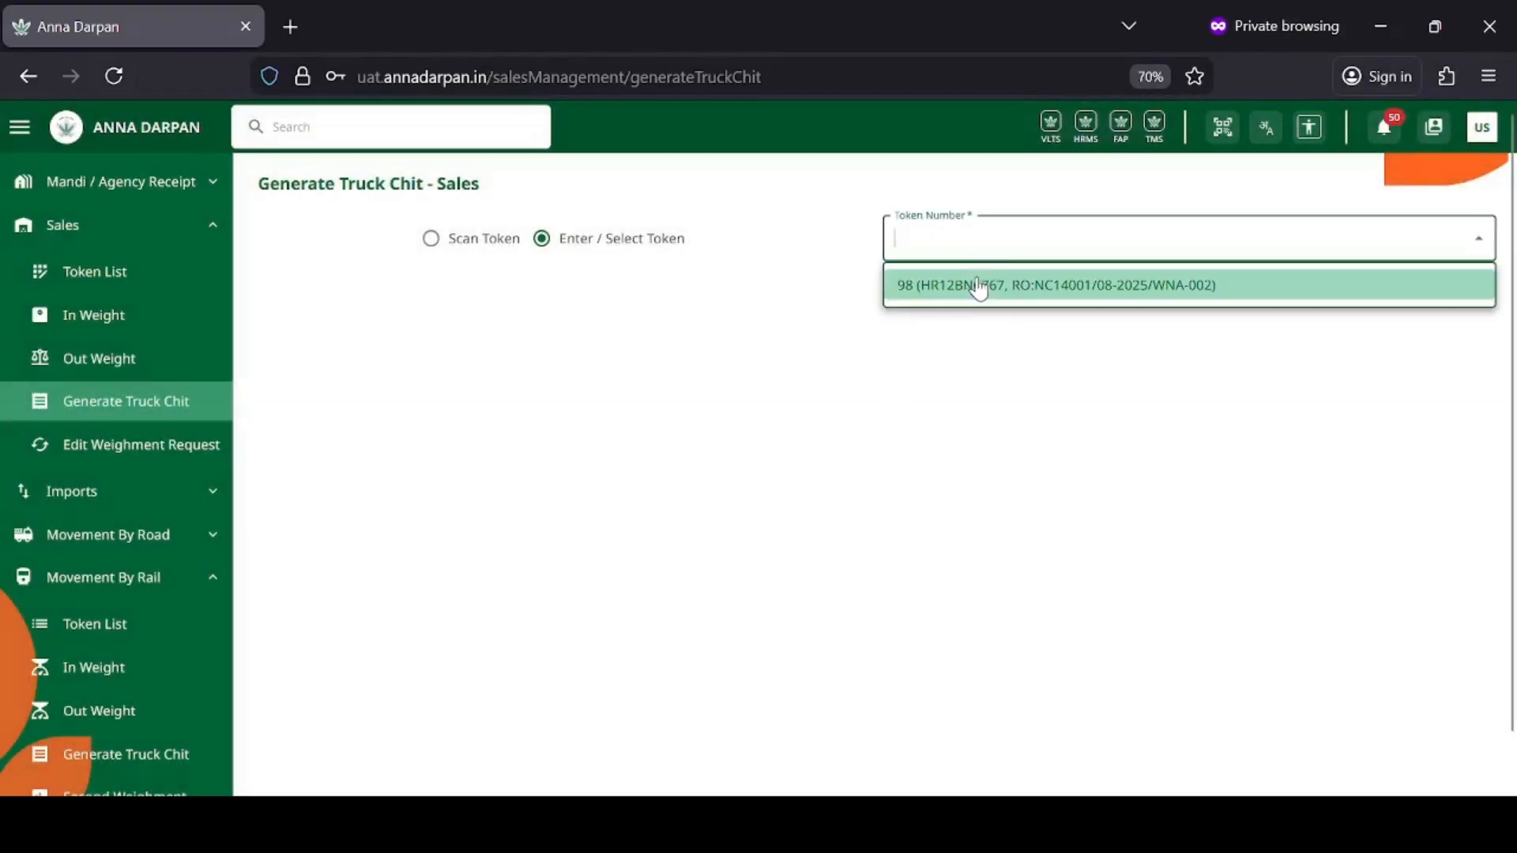
{"action": "left_click", "coordinate": [978, 286]}
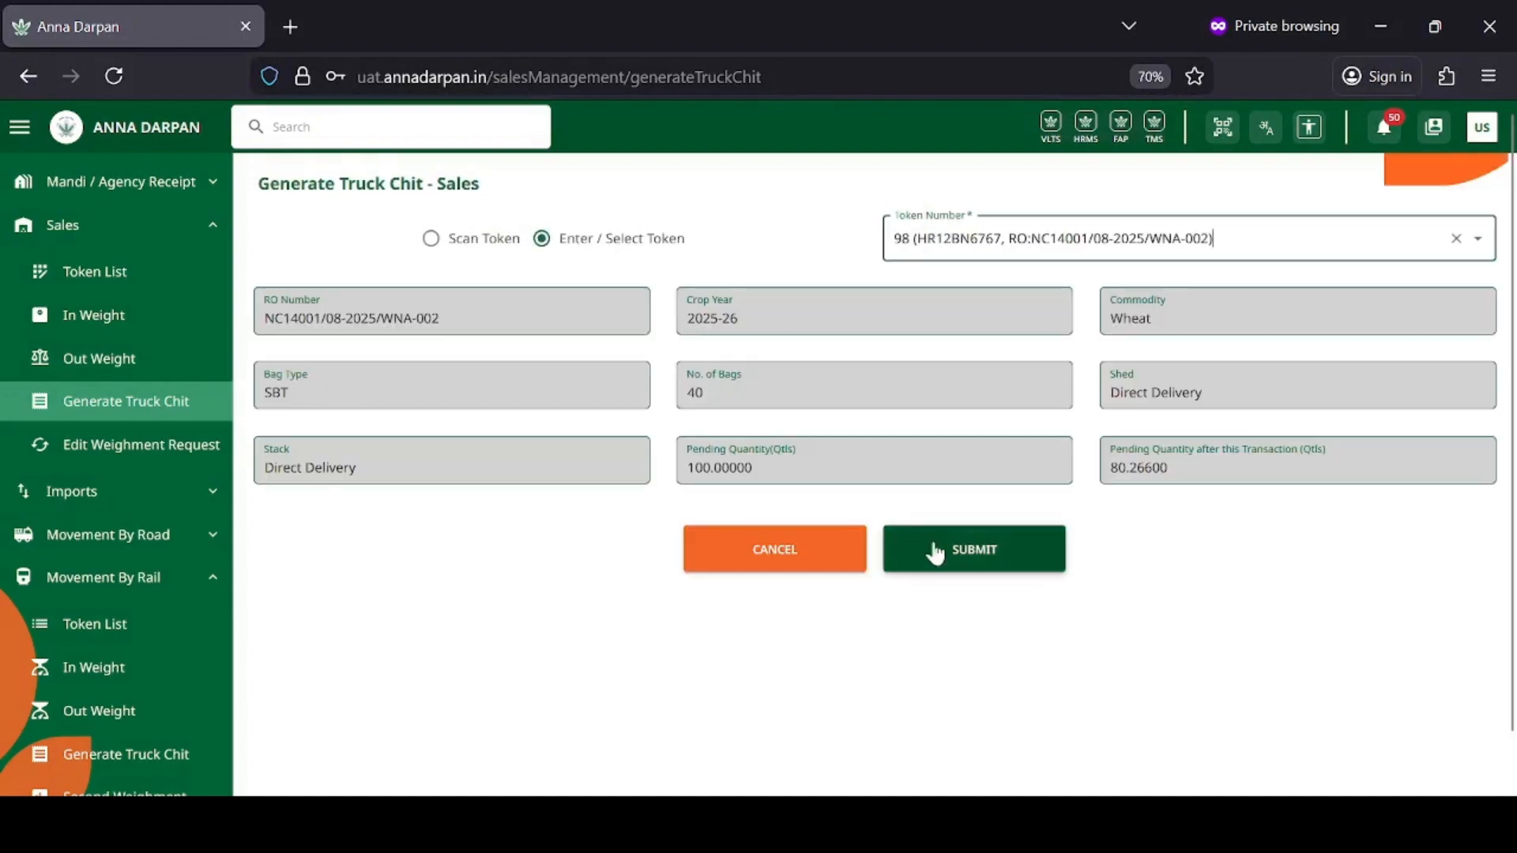
{"action": "left_click", "coordinate": [975, 553]}
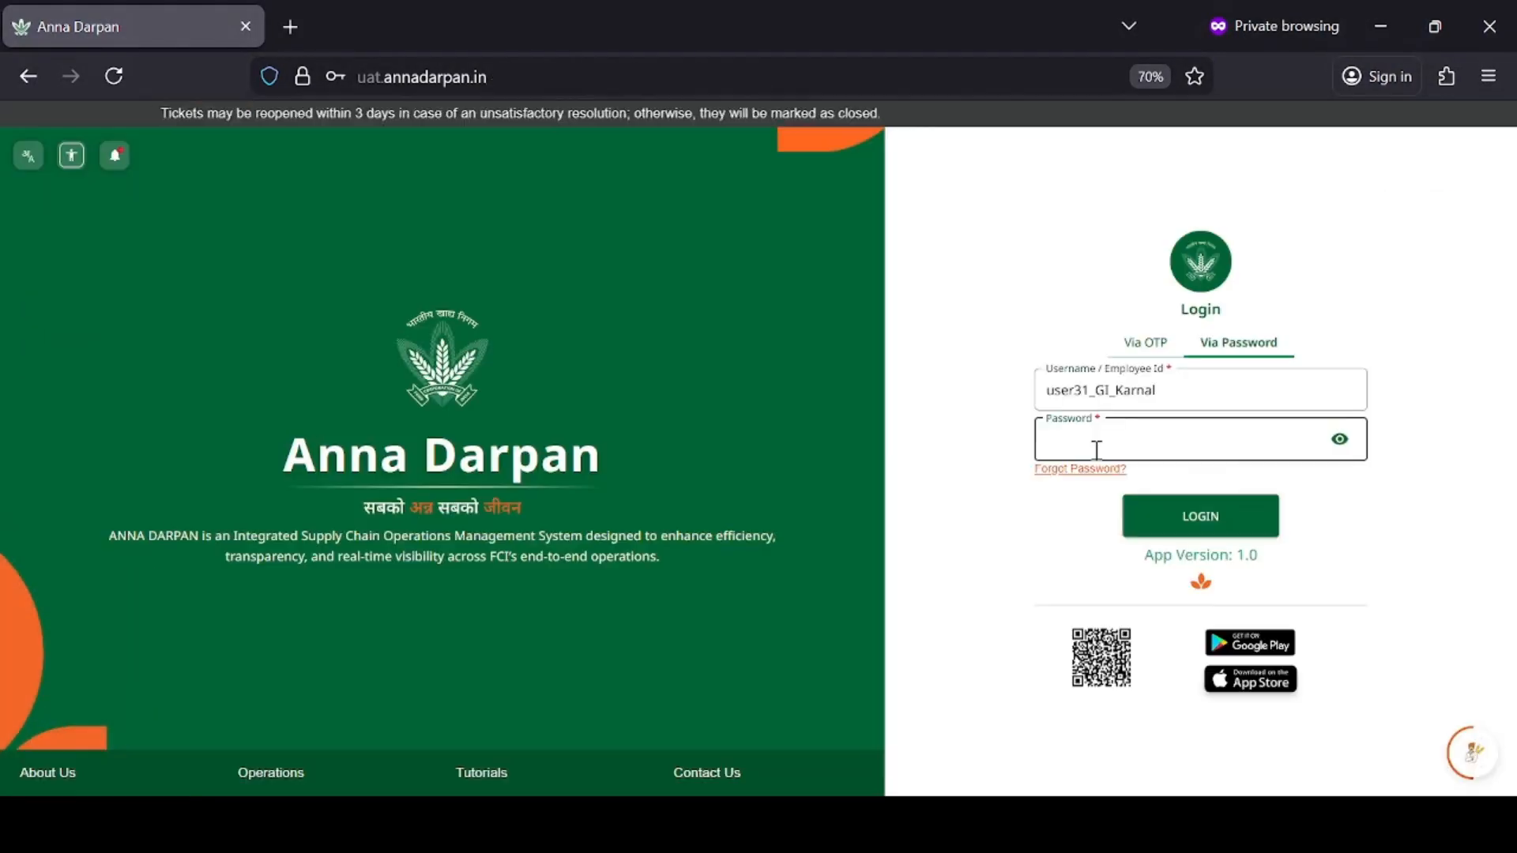
Enter the account password for the username already filled in and log in
{"action": "type", "text": "*****"}
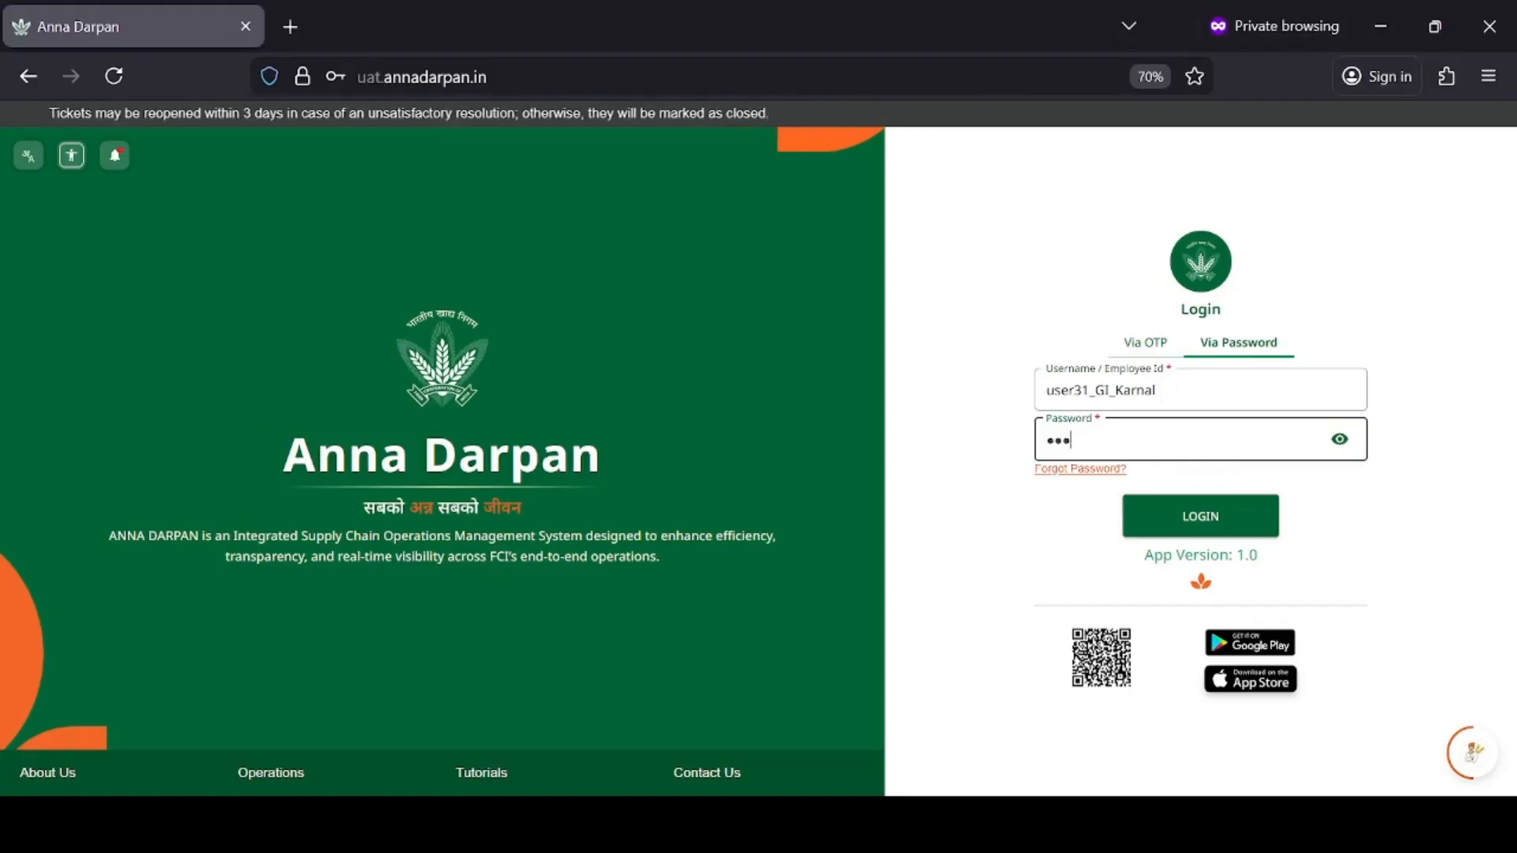
{"action": "type", "text": "*********"}
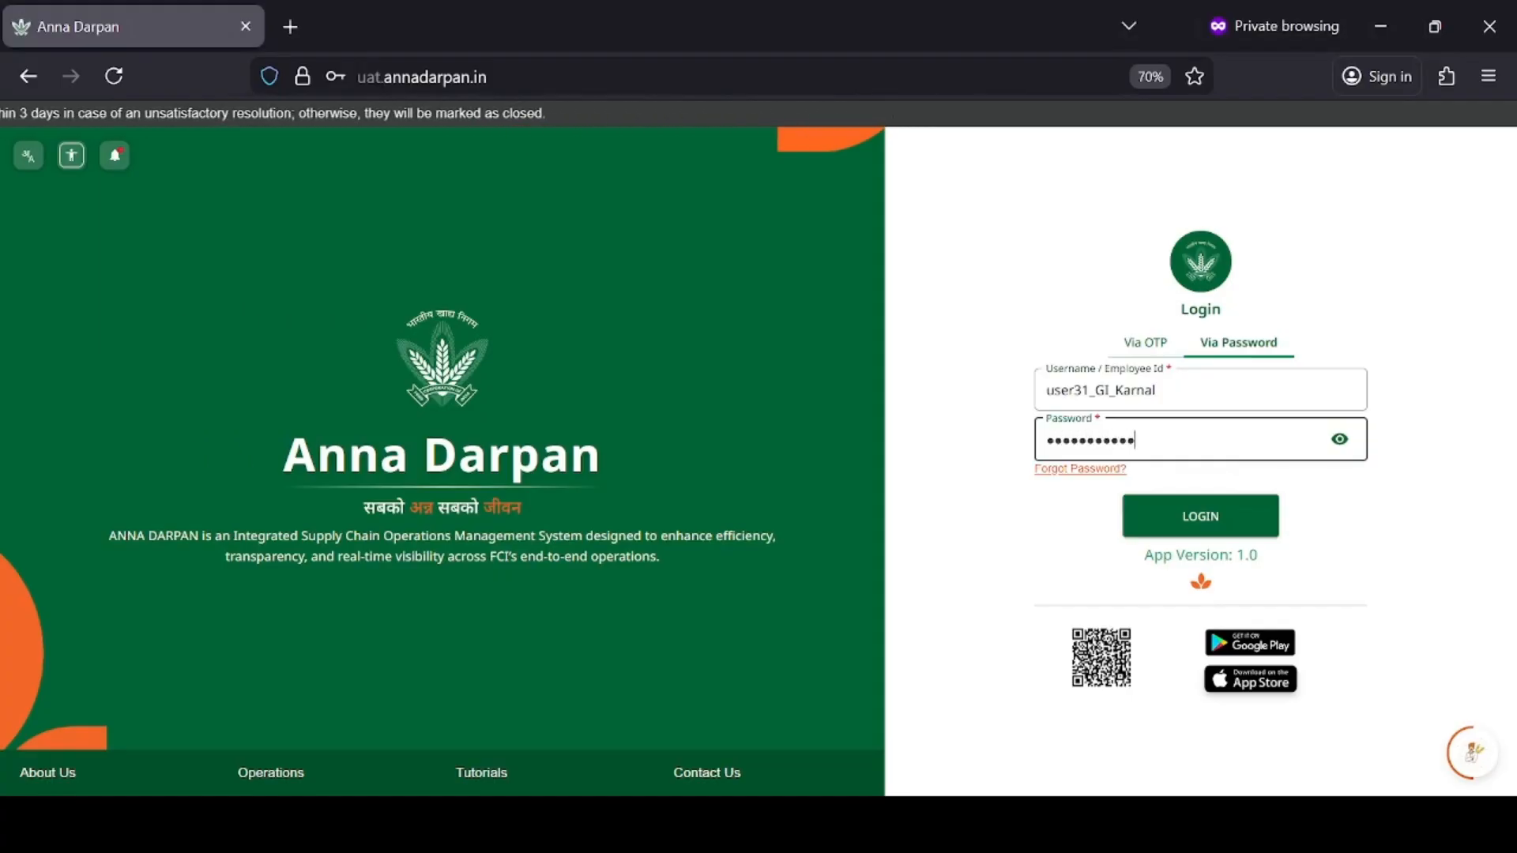
{"action": "key", "text": "Return"}
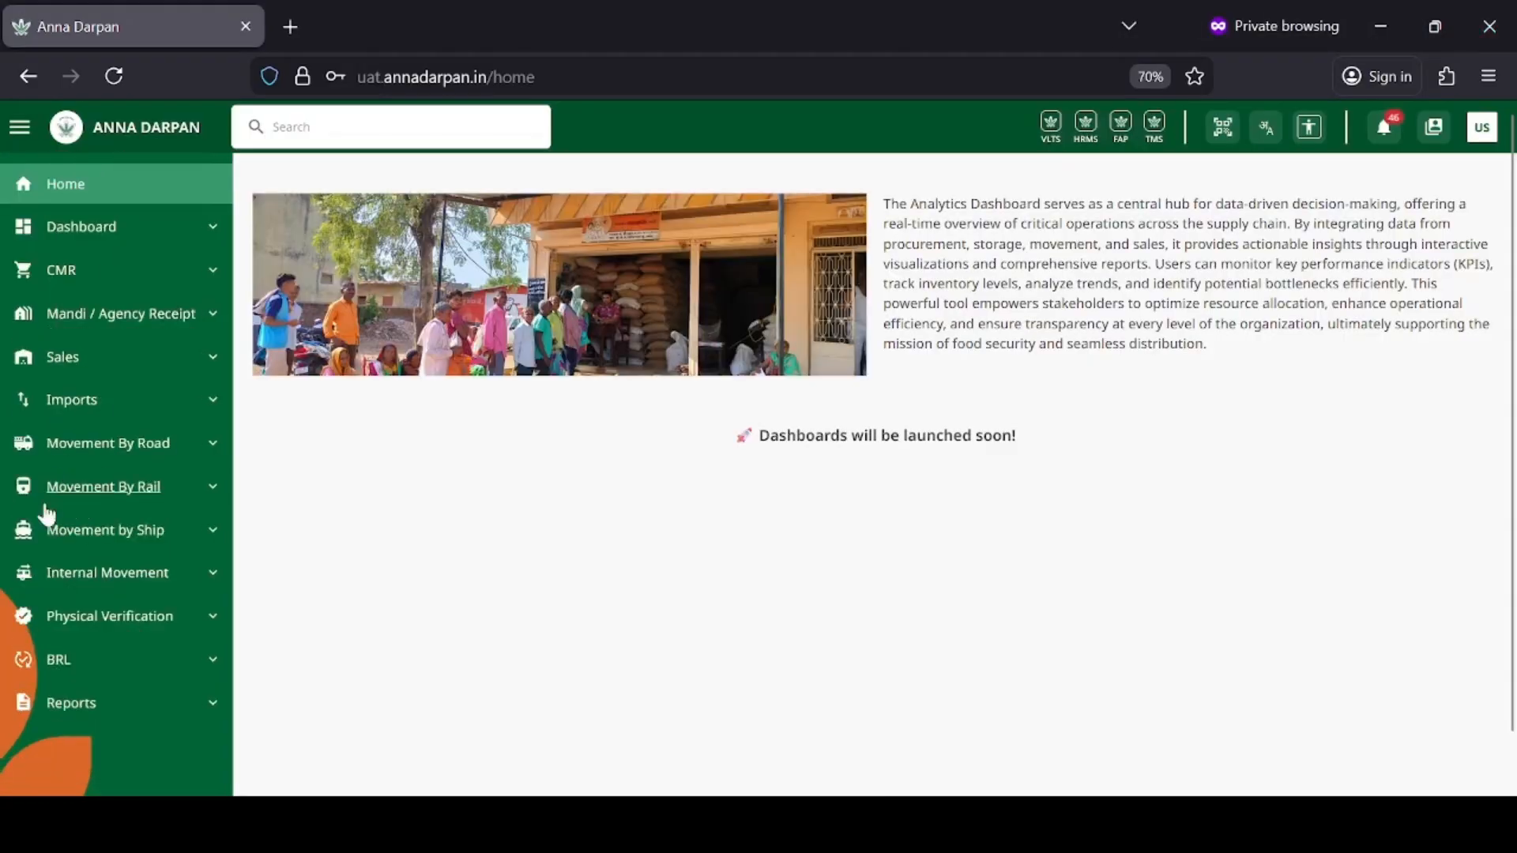
{"action": "left_click", "coordinate": [134, 499]}
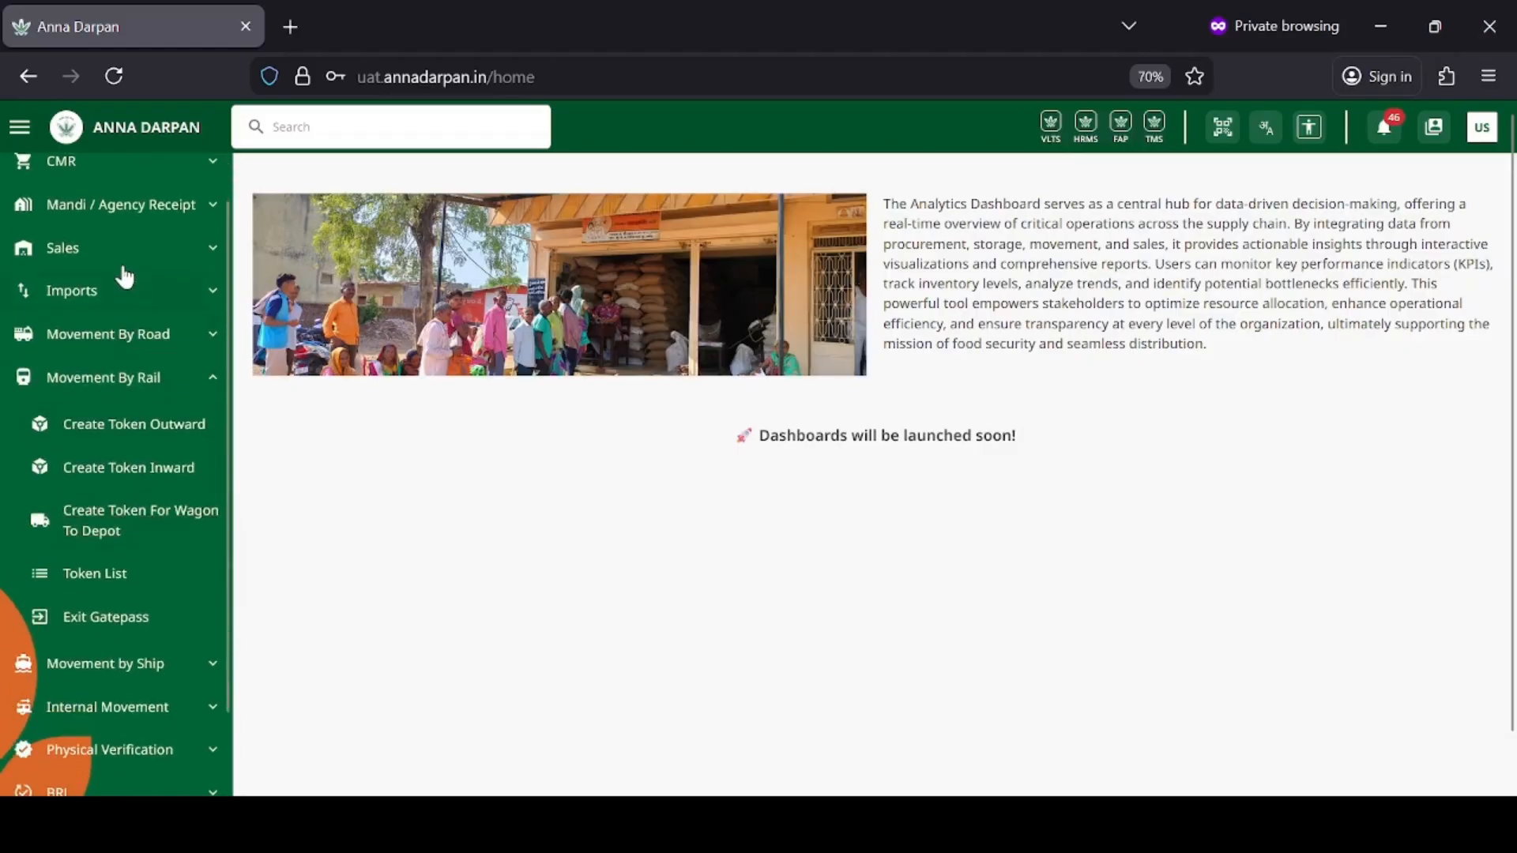
{"action": "left_click", "coordinate": [124, 251]}
{"action": "left_click", "coordinate": [122, 380]}
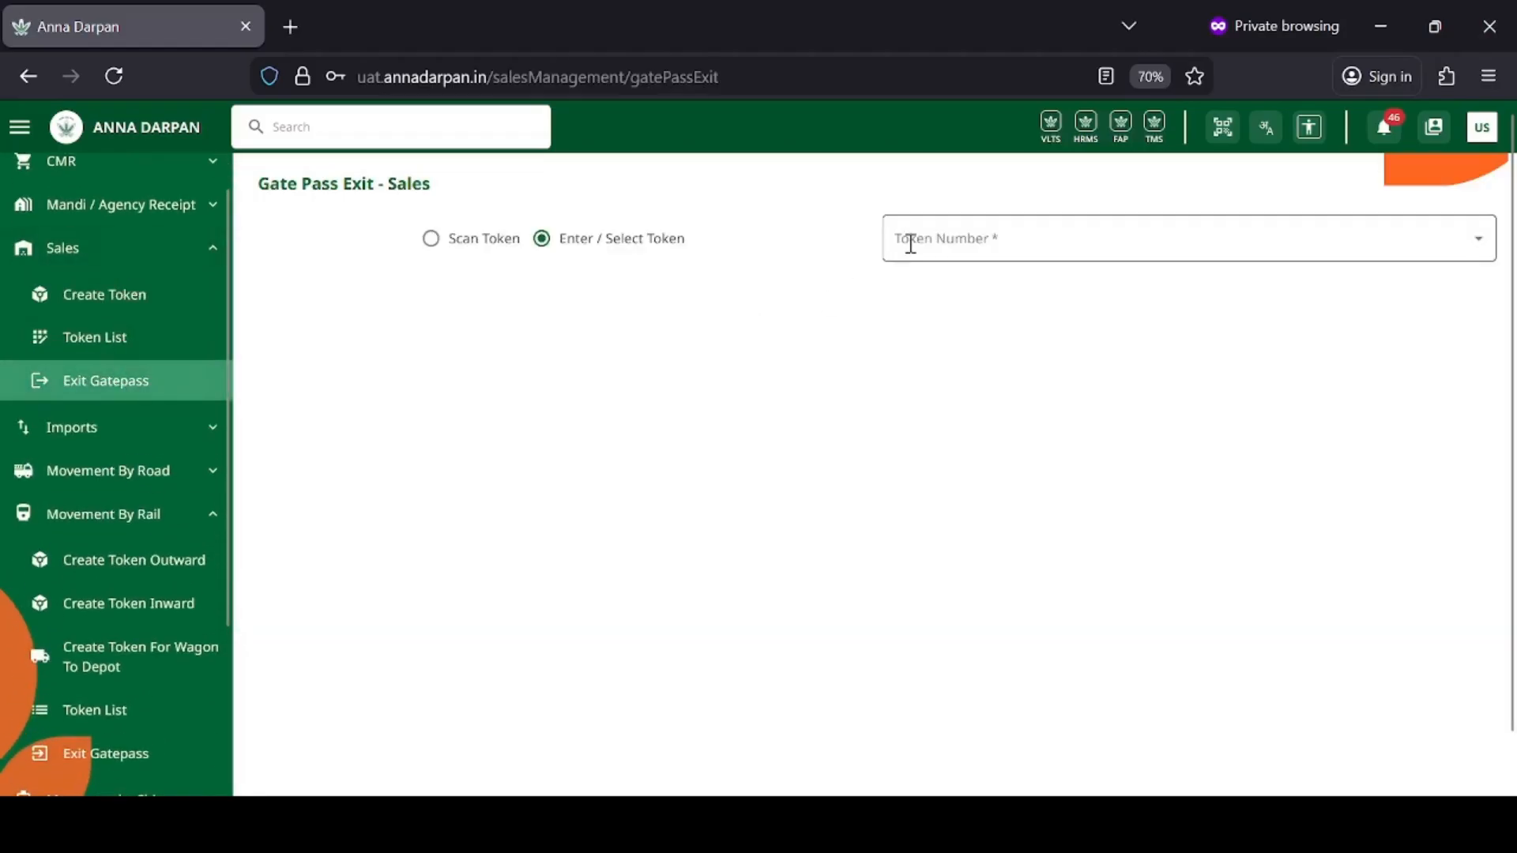
{"action": "left_click", "coordinate": [910, 243]}
{"action": "left_click", "coordinate": [940, 284]}
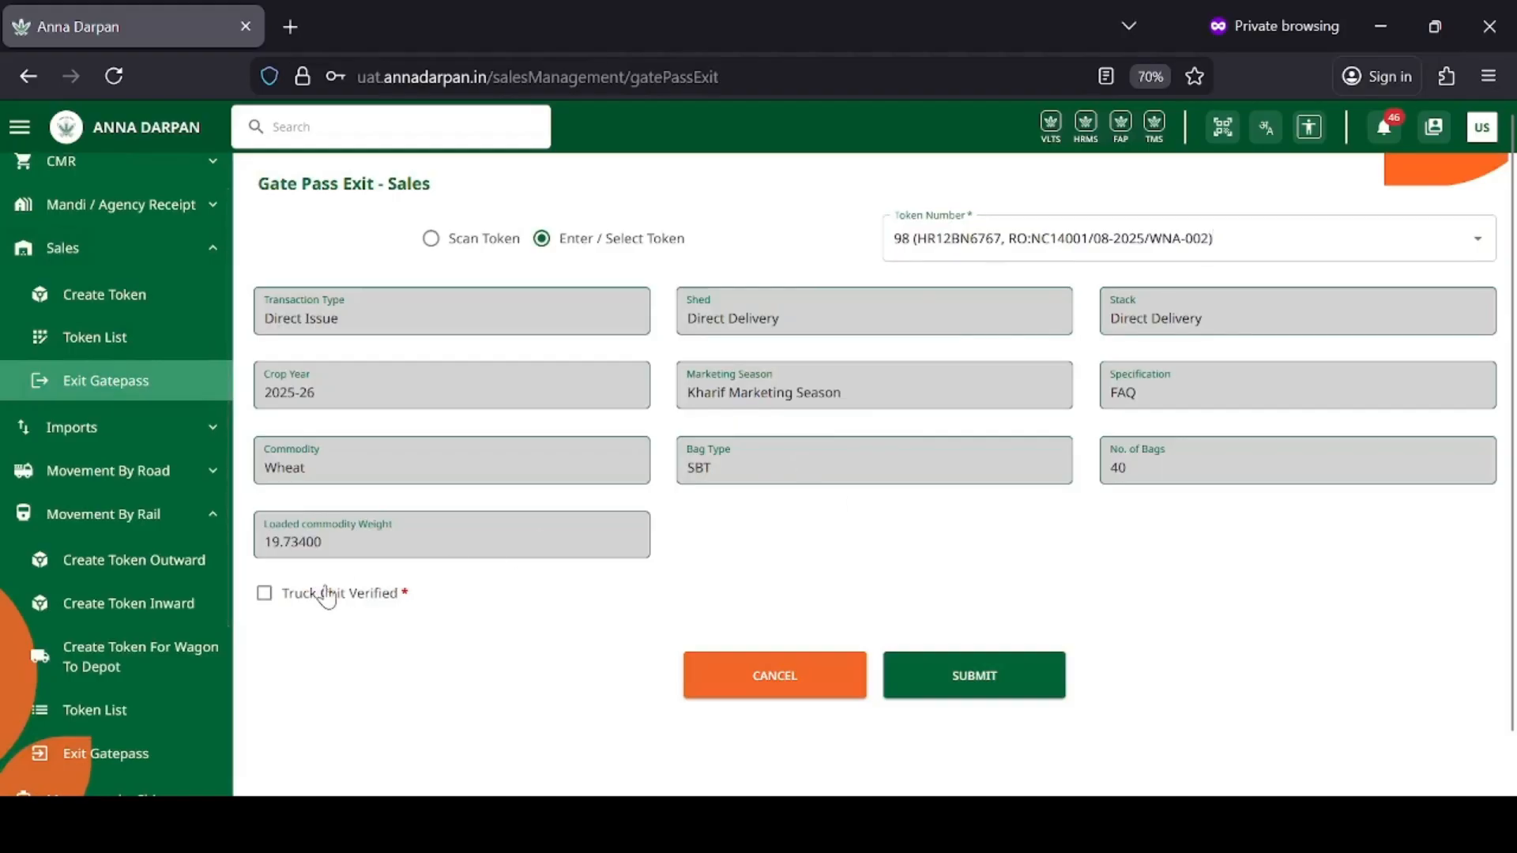
{"action": "left_click", "coordinate": [327, 594]}
{"action": "left_click", "coordinate": [997, 668]}
{"action": "left_click", "coordinate": [772, 531]}
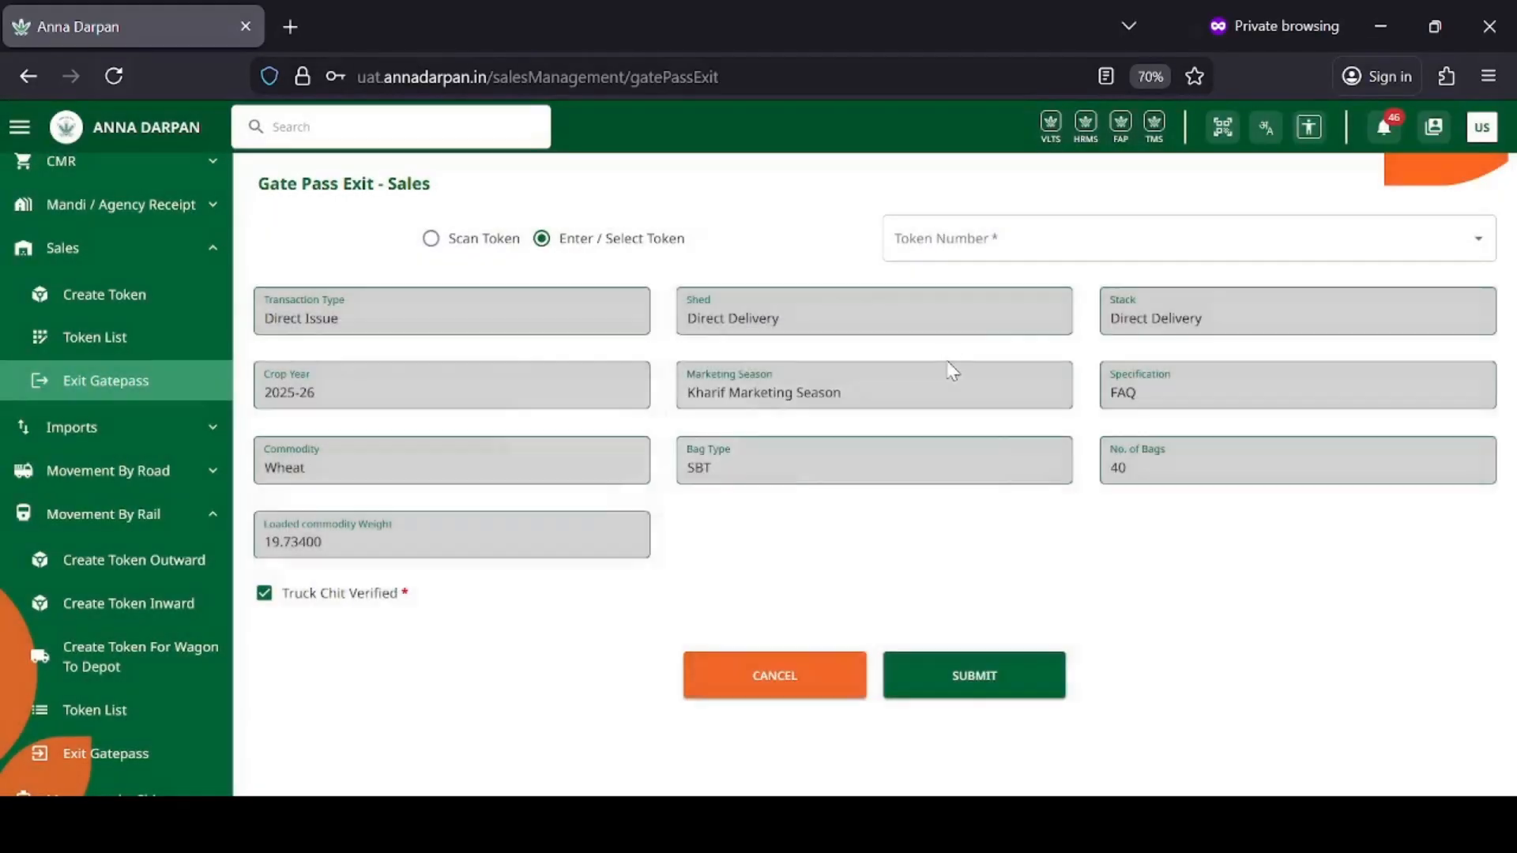
{"action": "left_click", "coordinate": [948, 240]}
{"action": "left_click", "coordinate": [960, 287]}
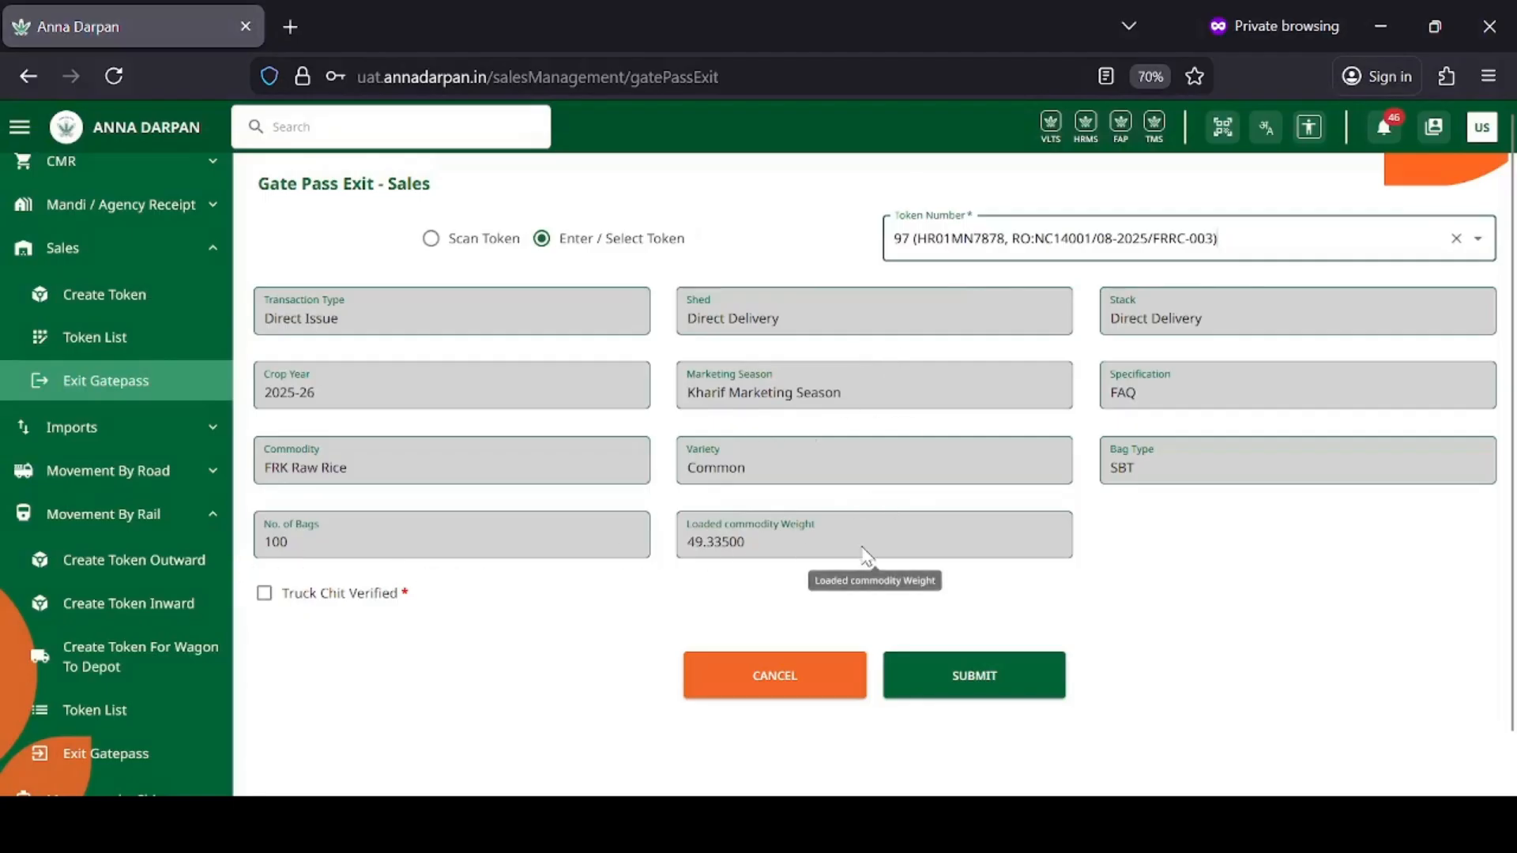
{"action": "left_click", "coordinate": [265, 593]}
{"action": "left_click", "coordinate": [1003, 670]}
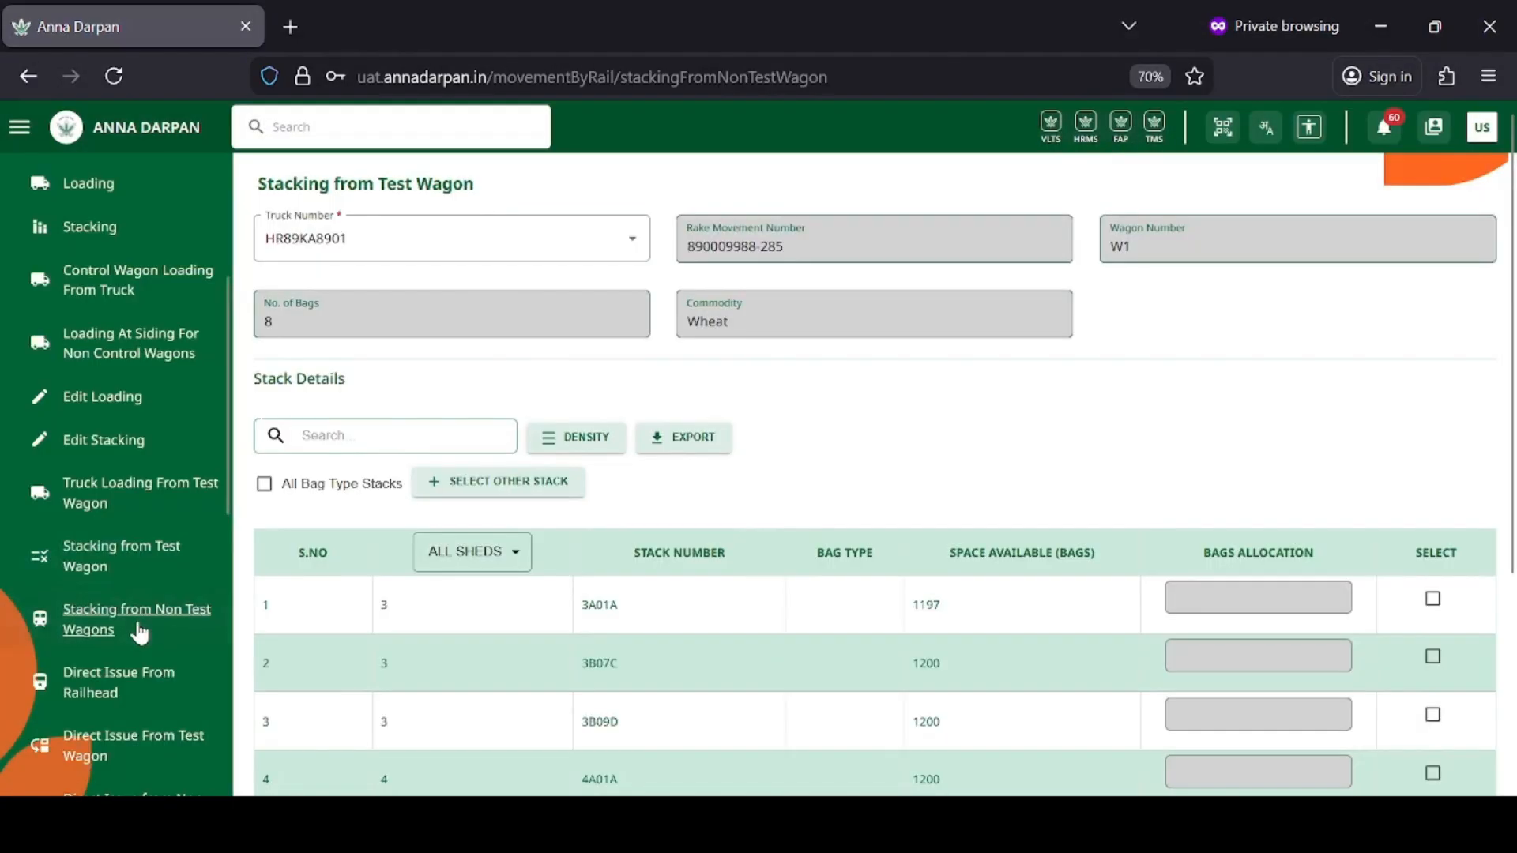
Set up stacking from non-test wagons for rake 135135-934, wagon W3, with commodity FRK Raw Rice - Common - FAQ - SBT - 2025-26 - A
{"action": "left_click", "coordinate": [135, 618]}
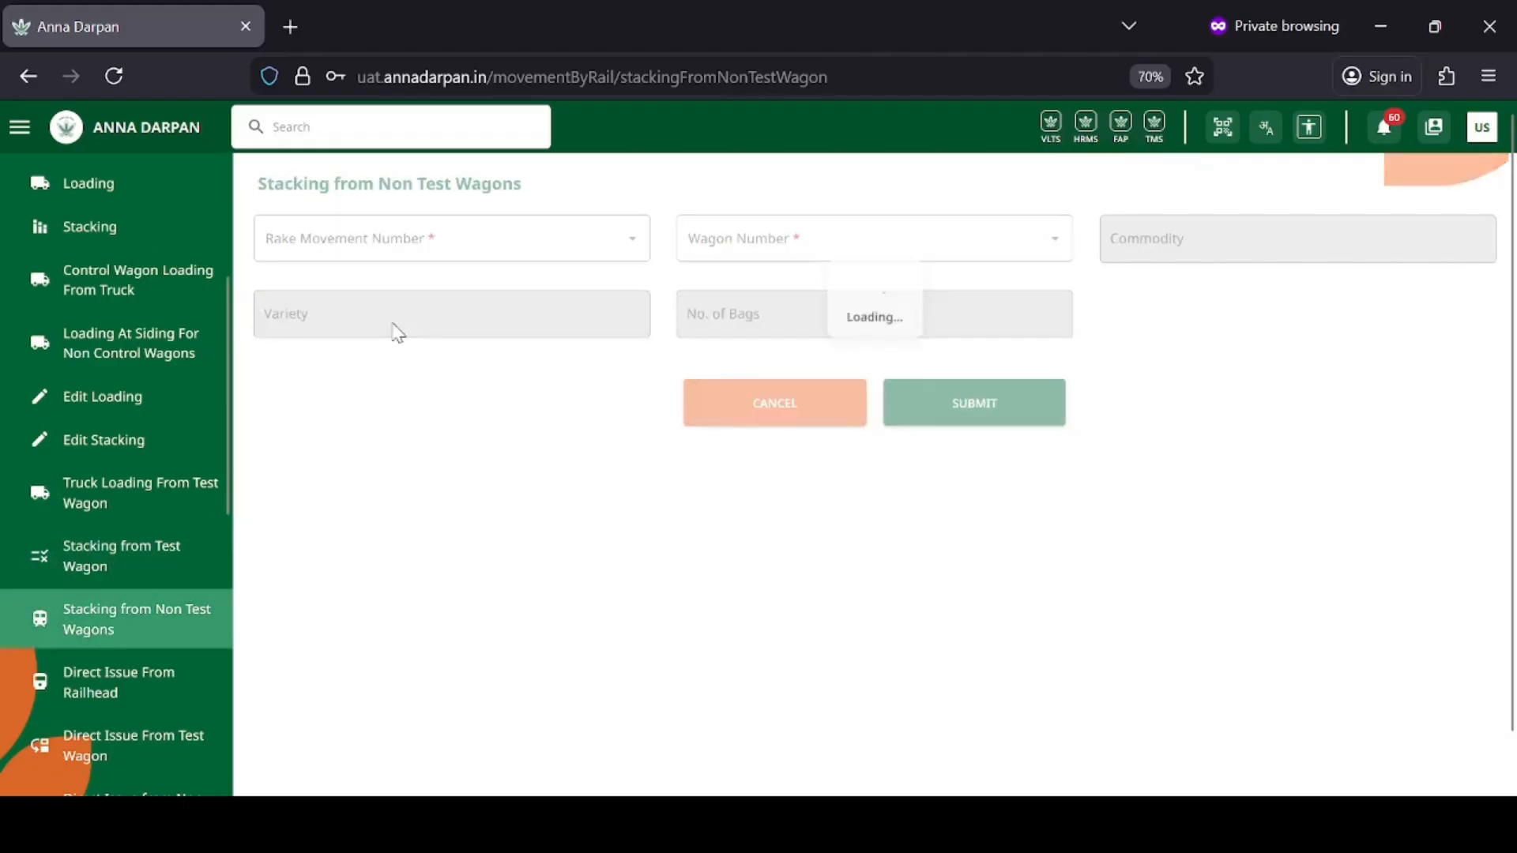
{"action": "left_click", "coordinate": [405, 237]}
{"action": "left_click", "coordinate": [405, 291]}
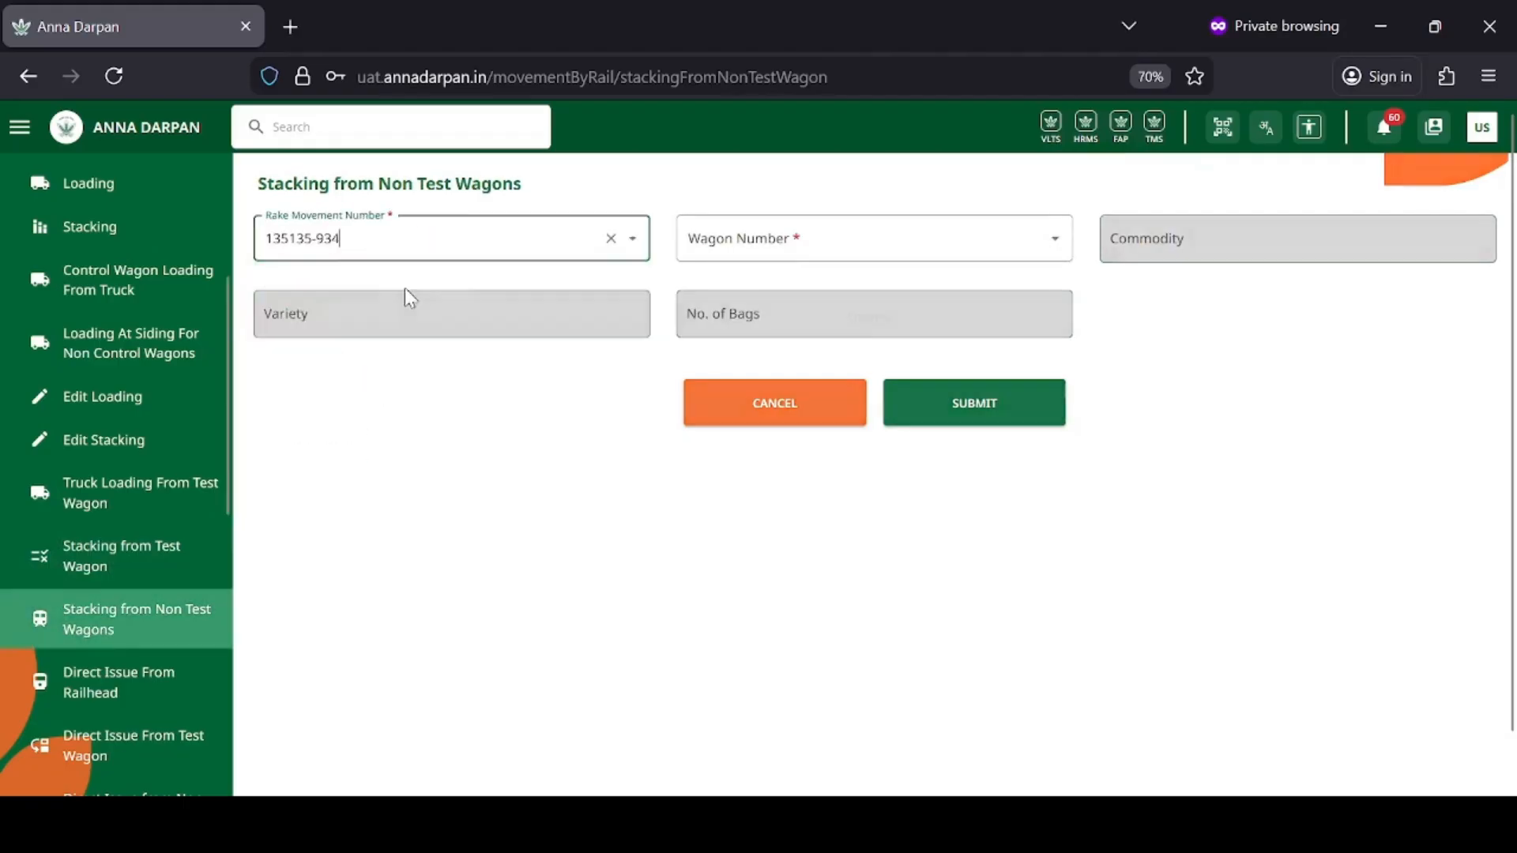
{"action": "left_click", "coordinate": [708, 245]}
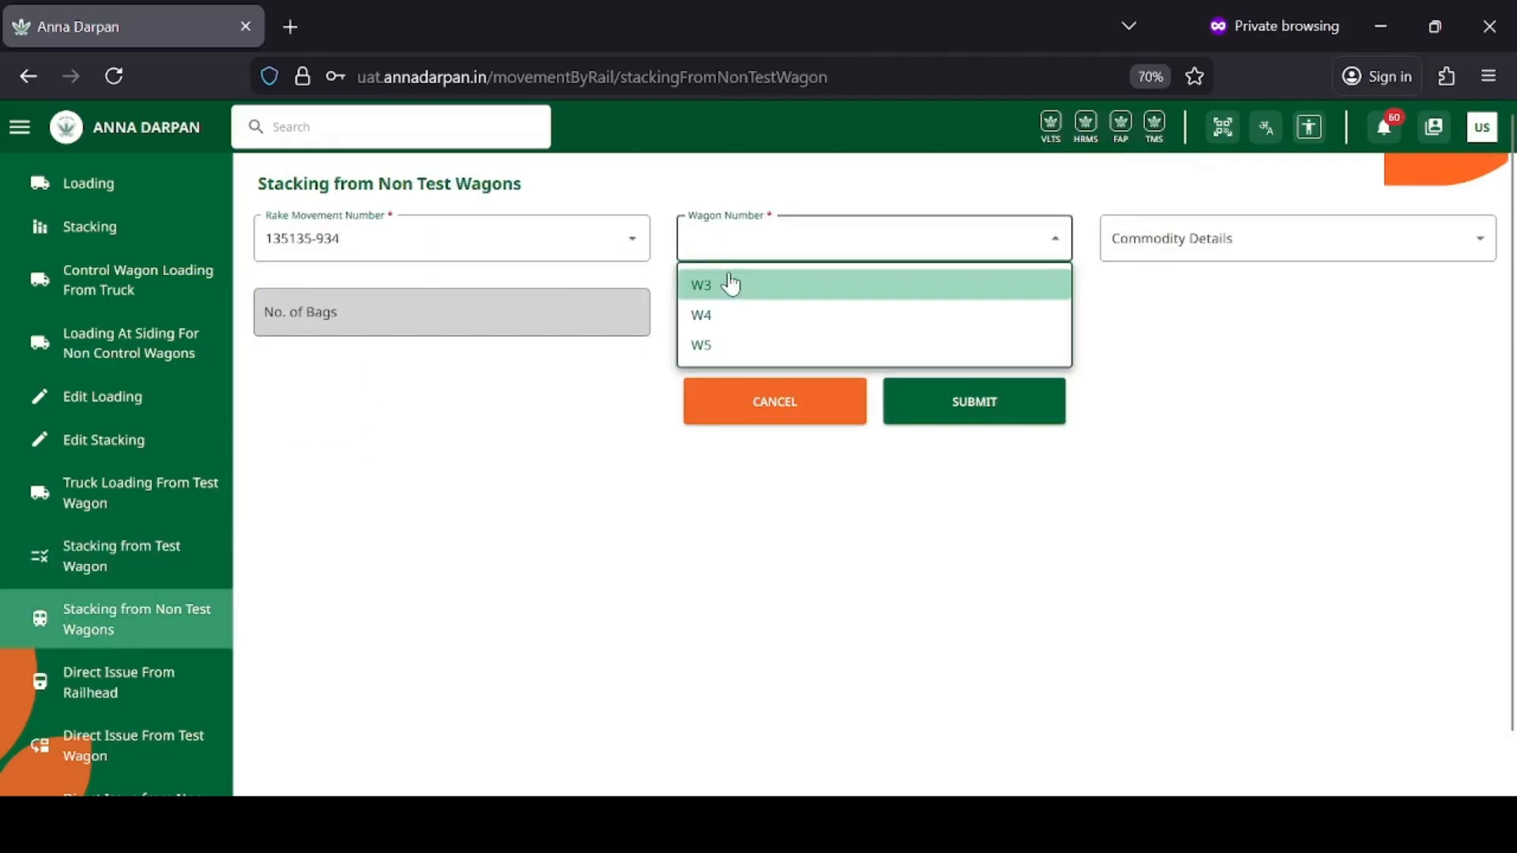
{"action": "left_click", "coordinate": [727, 281]}
{"action": "left_click", "coordinate": [1143, 261]}
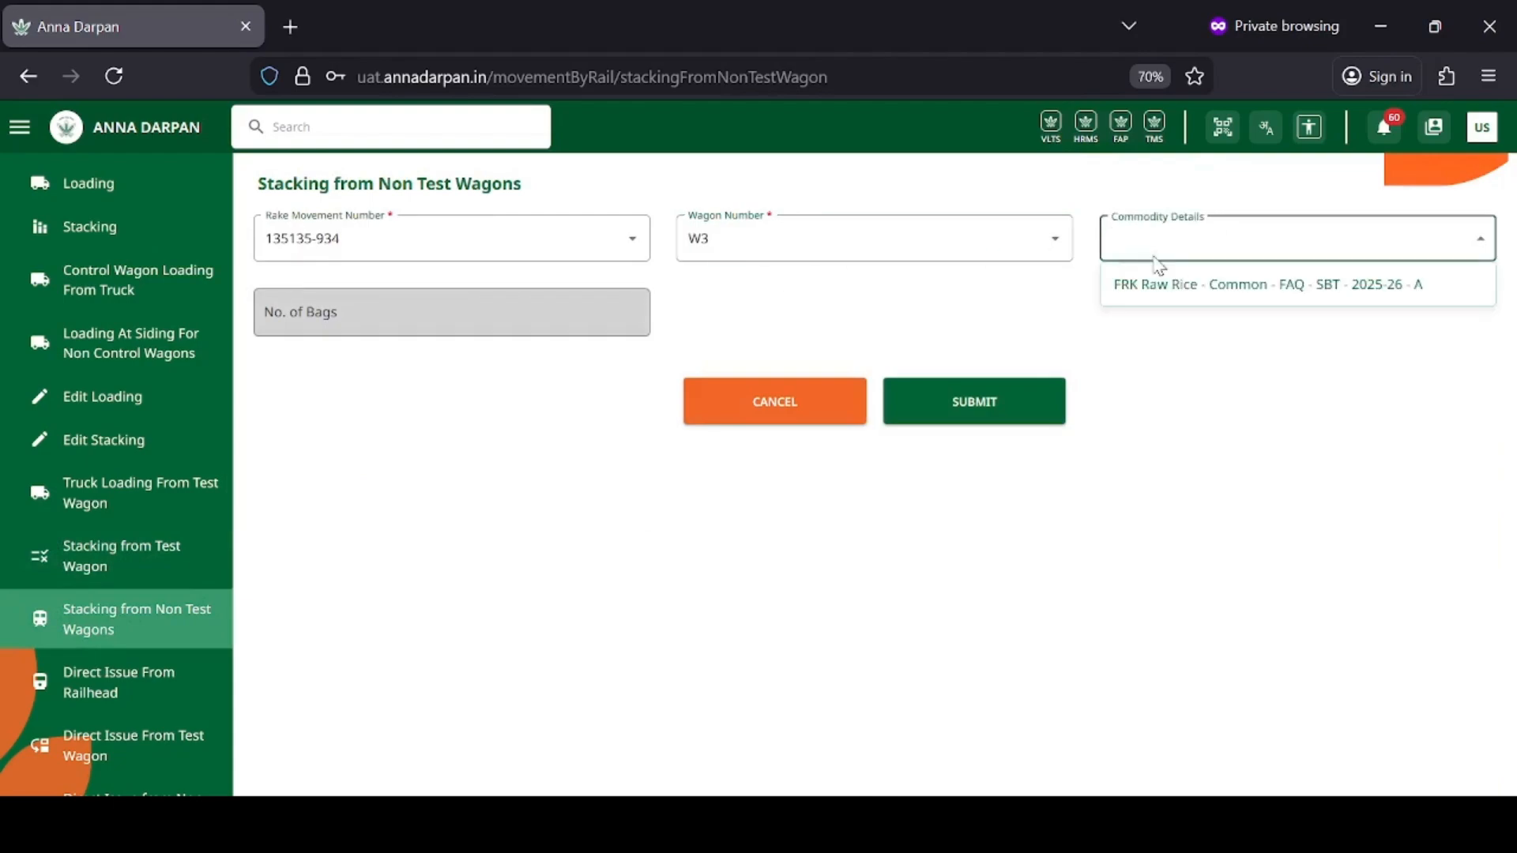
{"action": "left_click", "coordinate": [1156, 283]}
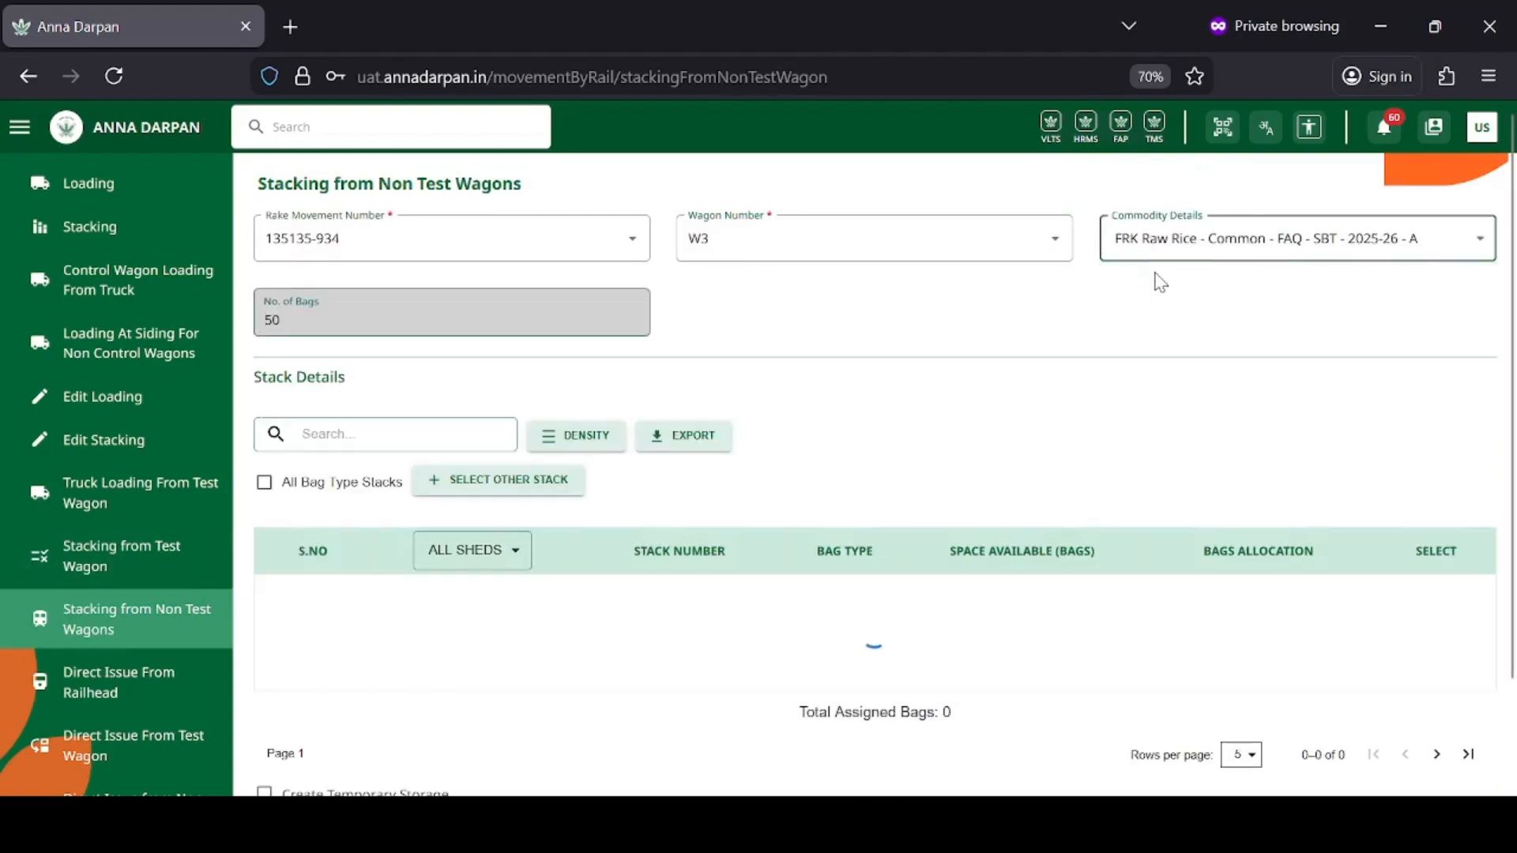
Allocate 50 bags from wagon W3 to stack 3B07C in shed 3 and submit the stacking
{"action": "scroll", "coordinate": [1156, 285], "scroll_direction": "down", "scroll_amount": 2}
{"action": "scroll", "coordinate": [1233, 458], "scroll_direction": "down", "scroll_amount": 2}
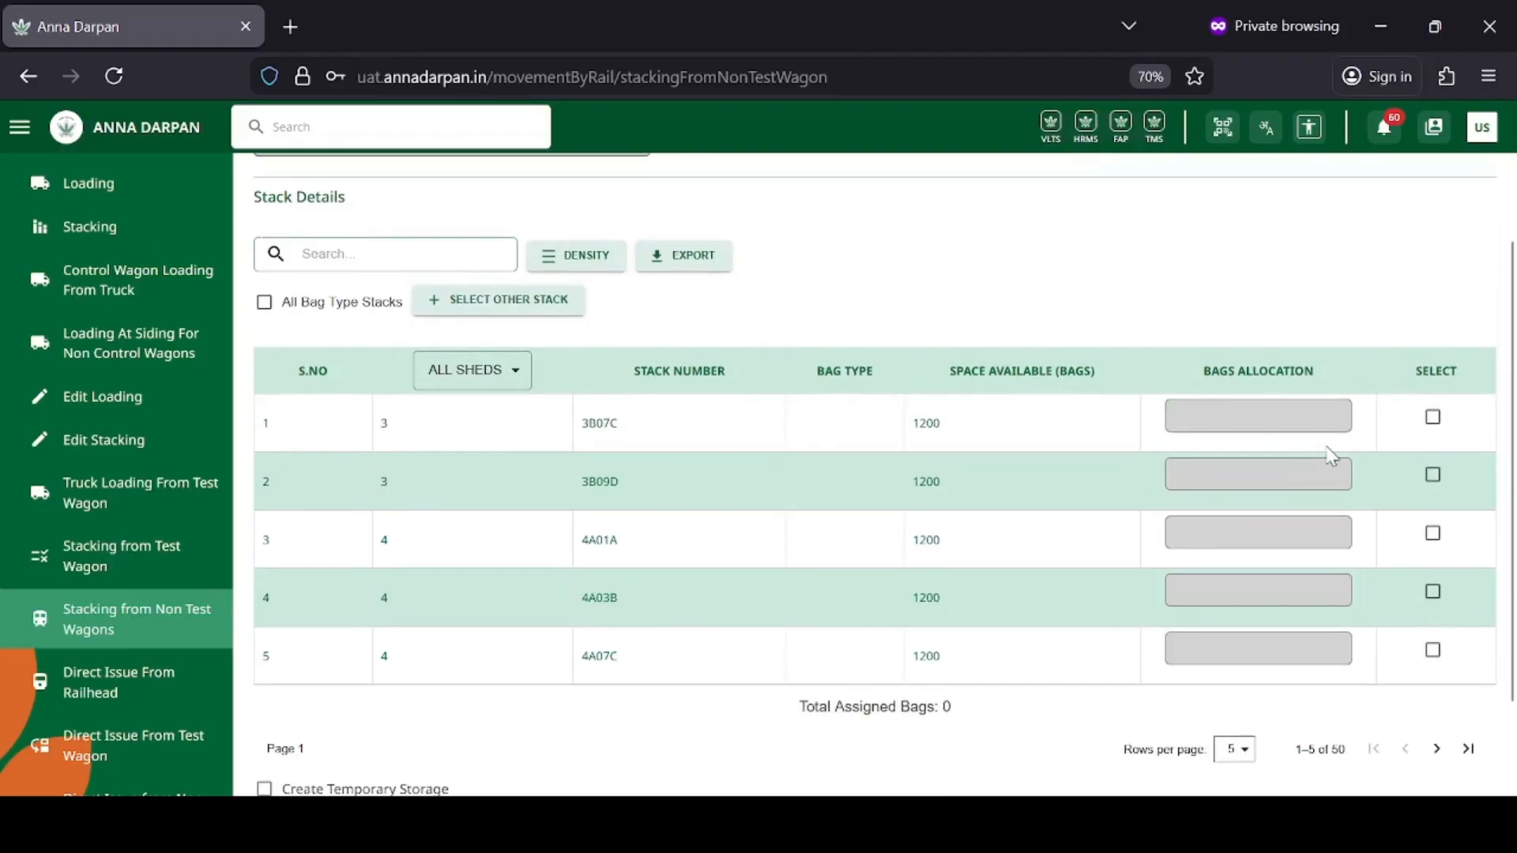
{"action": "left_click", "coordinate": [1432, 415]}
{"action": "scroll", "coordinate": [1390, 450], "scroll_direction": "up", "scroll_amount": 3}
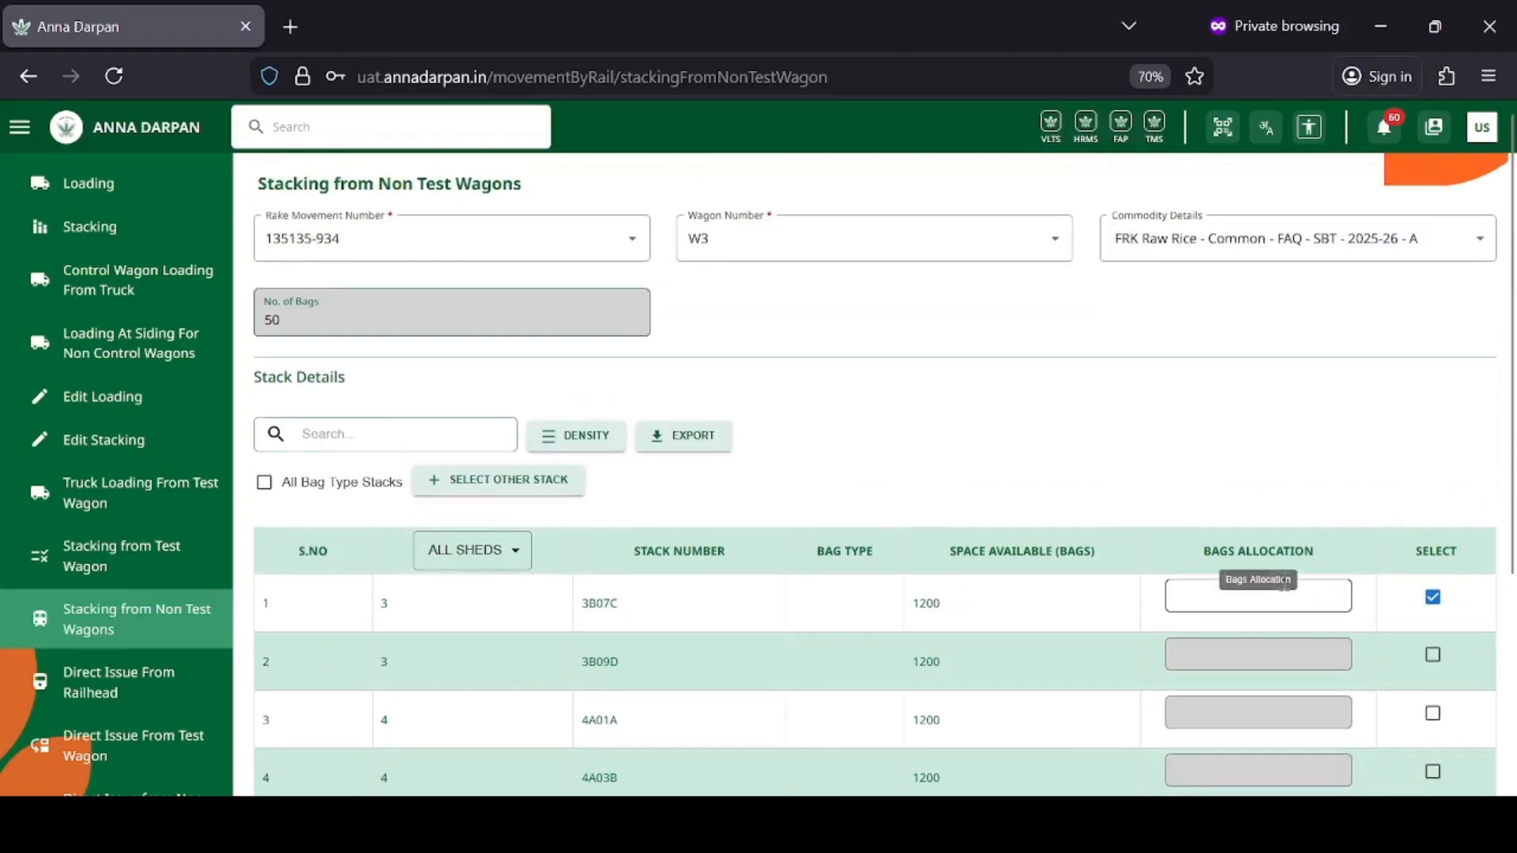
{"action": "left_click", "coordinate": [1213, 594]}
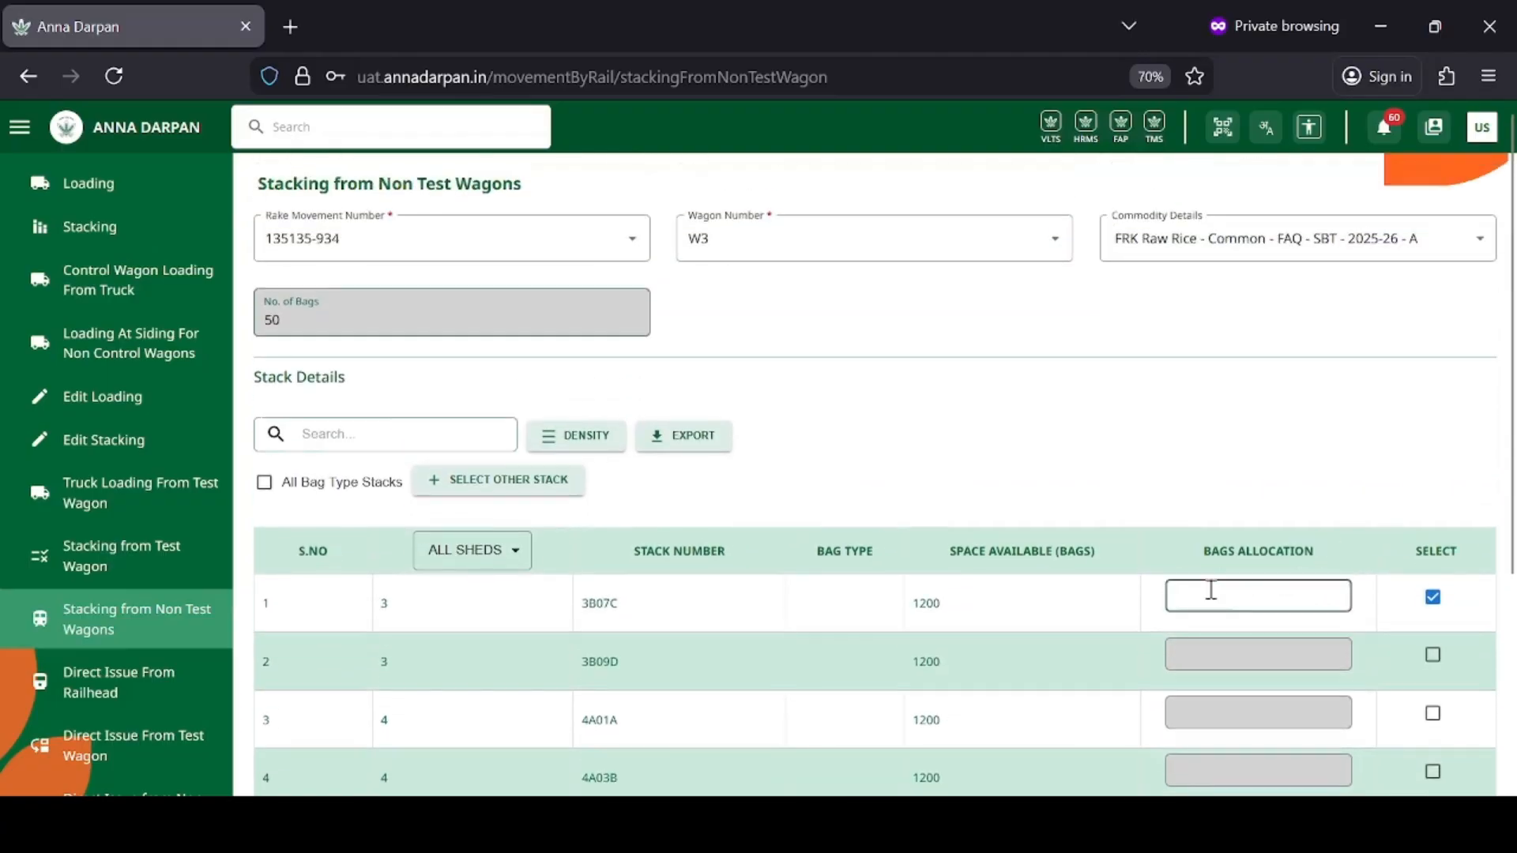
{"action": "scroll", "coordinate": [1103, 704], "scroll_direction": "down", "scroll_amount": 4}
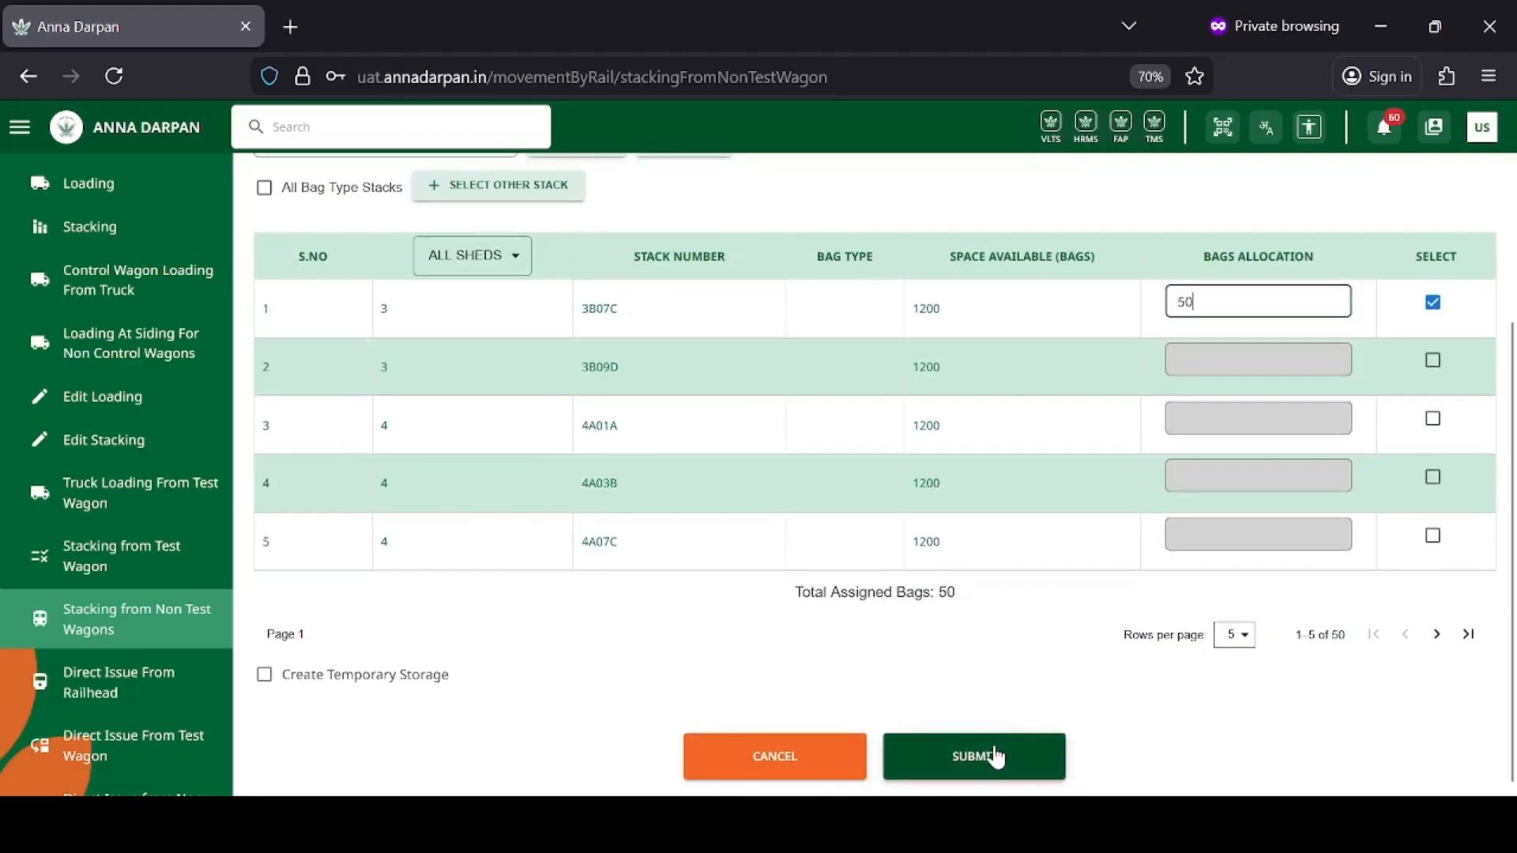
{"action": "left_click", "coordinate": [993, 752]}
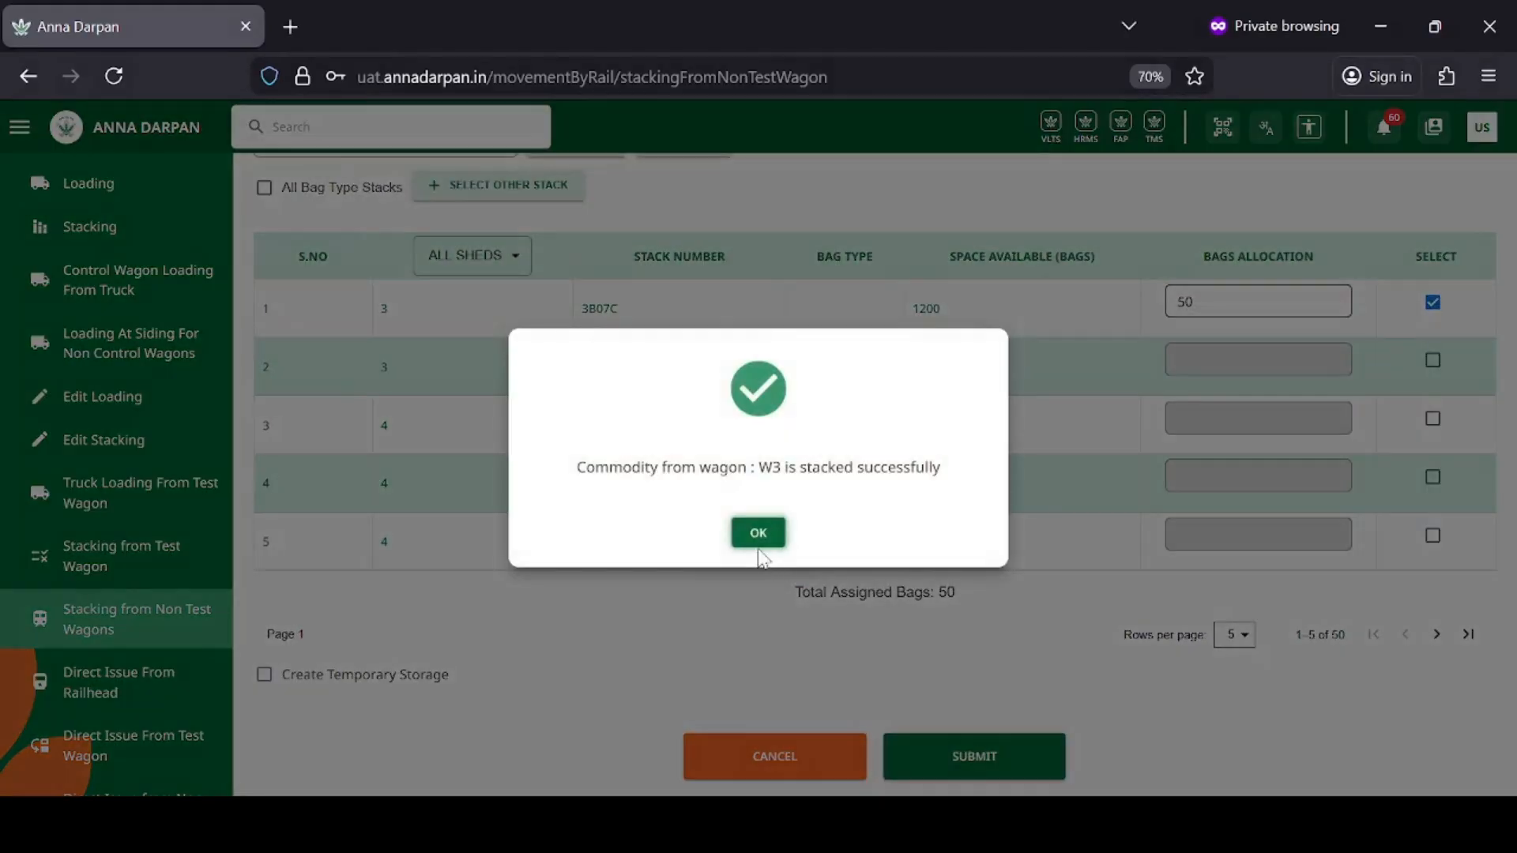
{"action": "left_click", "coordinate": [758, 534]}
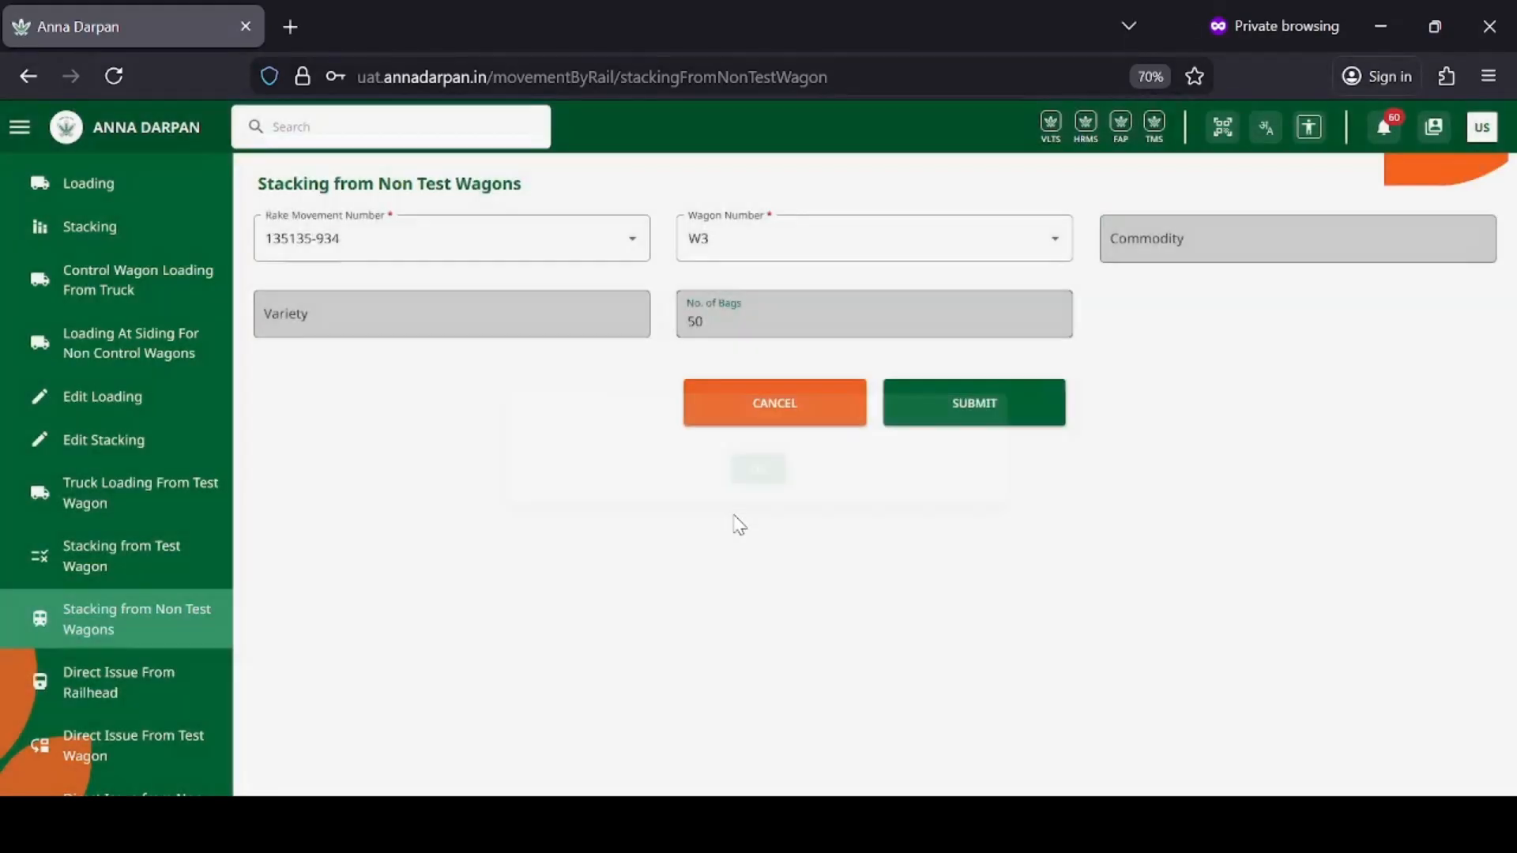
Set up stacking from non-test wagons for rake 135135-934, wagon W4, with commodity Wheat - FAQ - SBT - 2025-26 - A
{"action": "left_click", "coordinate": [554, 255]}
{"action": "left_click", "coordinate": [525, 286]}
{"action": "left_click", "coordinate": [727, 237]}
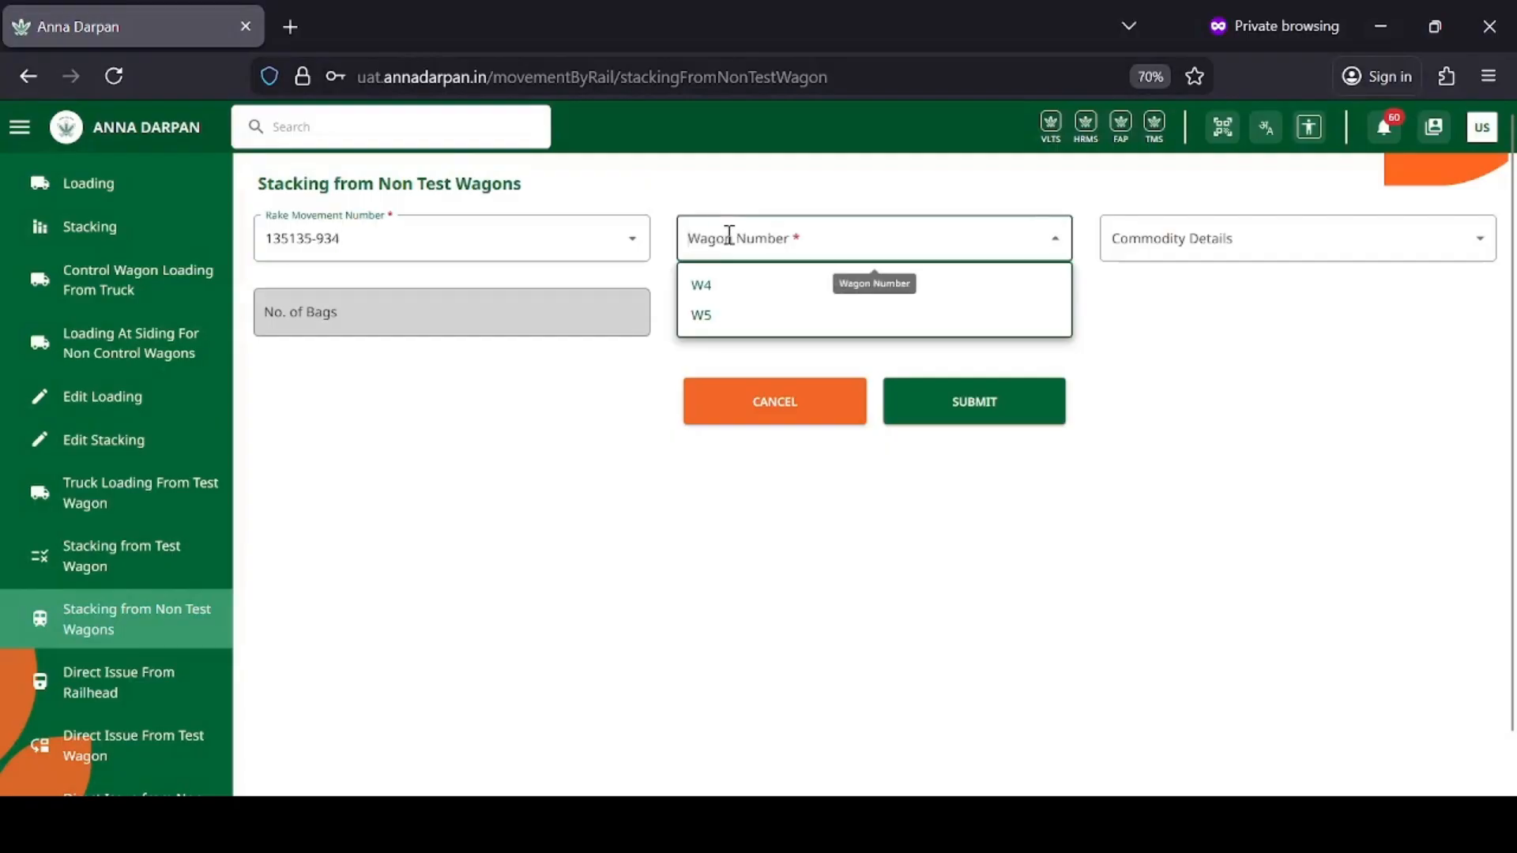
{"action": "left_click", "coordinate": [728, 288]}
{"action": "left_click", "coordinate": [1130, 261]}
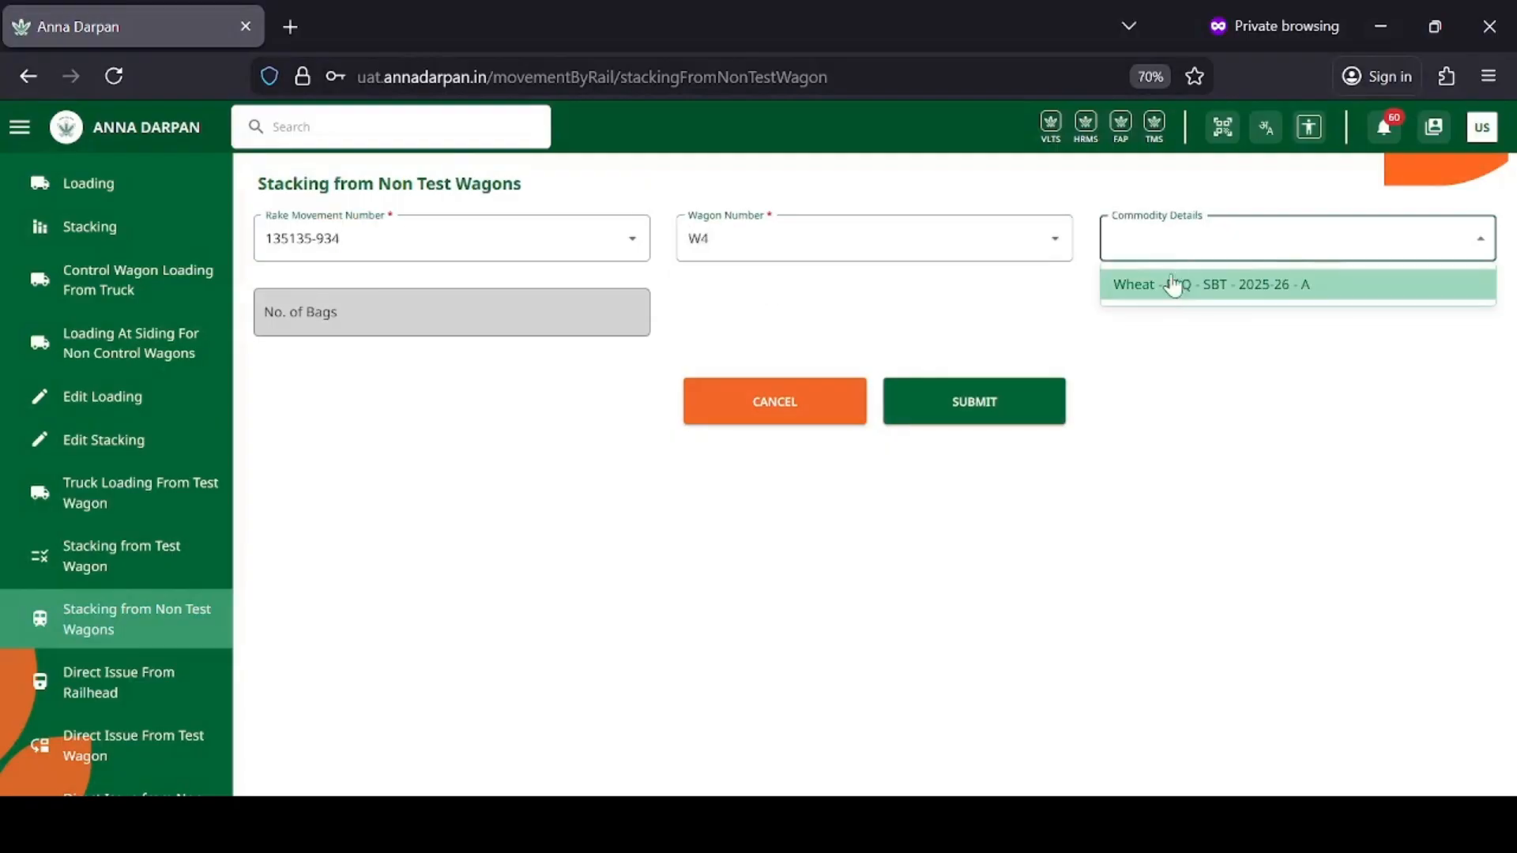
{"action": "left_click", "coordinate": [1168, 286]}
Allocate 40 bags from wagon W4 to stack 3B09D in shed 3 and submit the stacking
{"action": "scroll", "coordinate": [1193, 385], "scroll_direction": "down", "scroll_amount": 2}
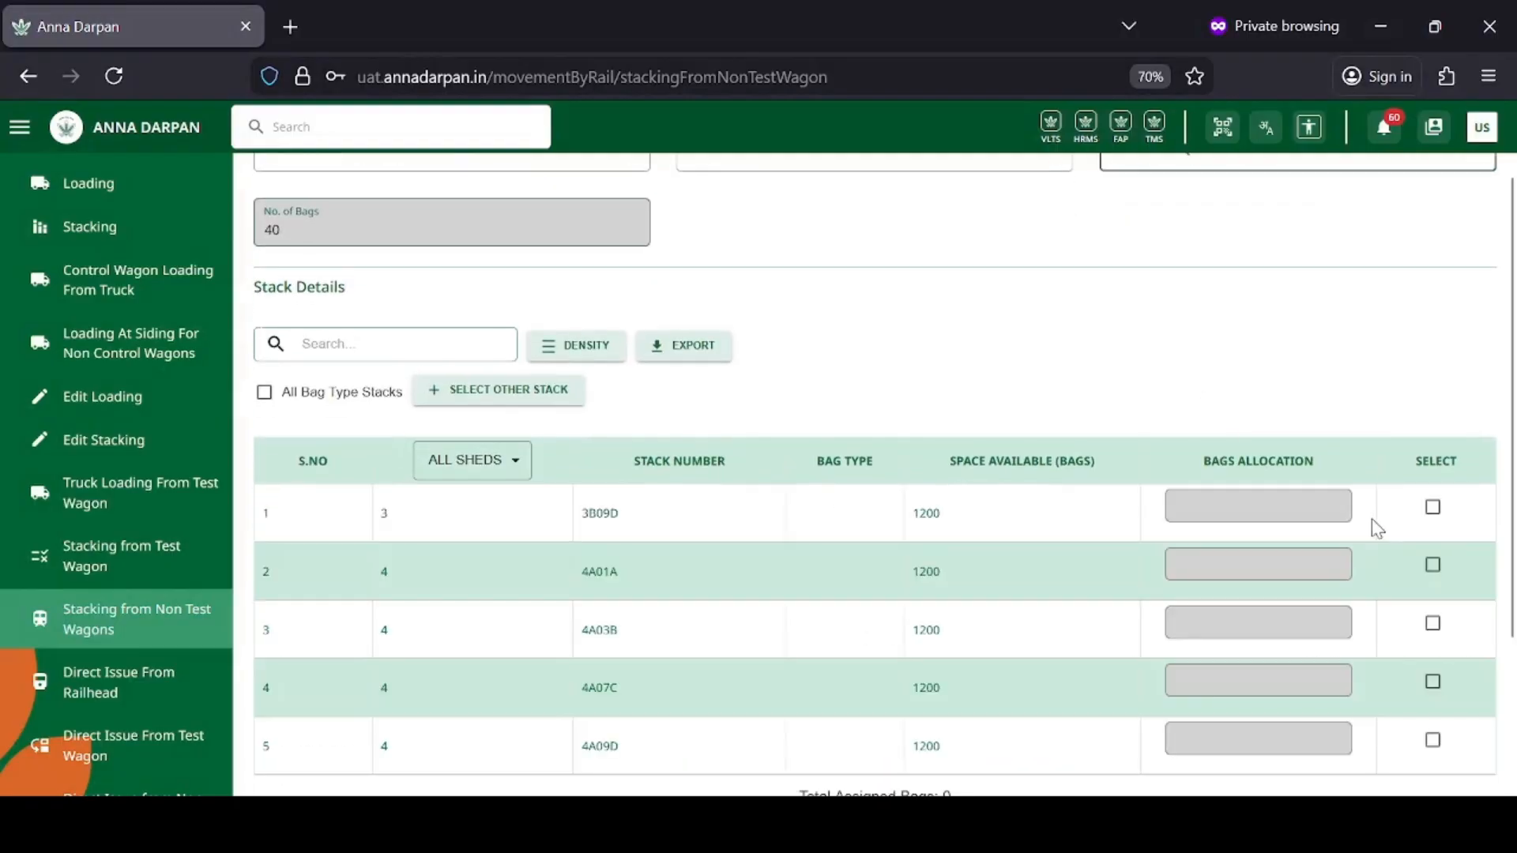
{"action": "left_click", "coordinate": [1423, 509]}
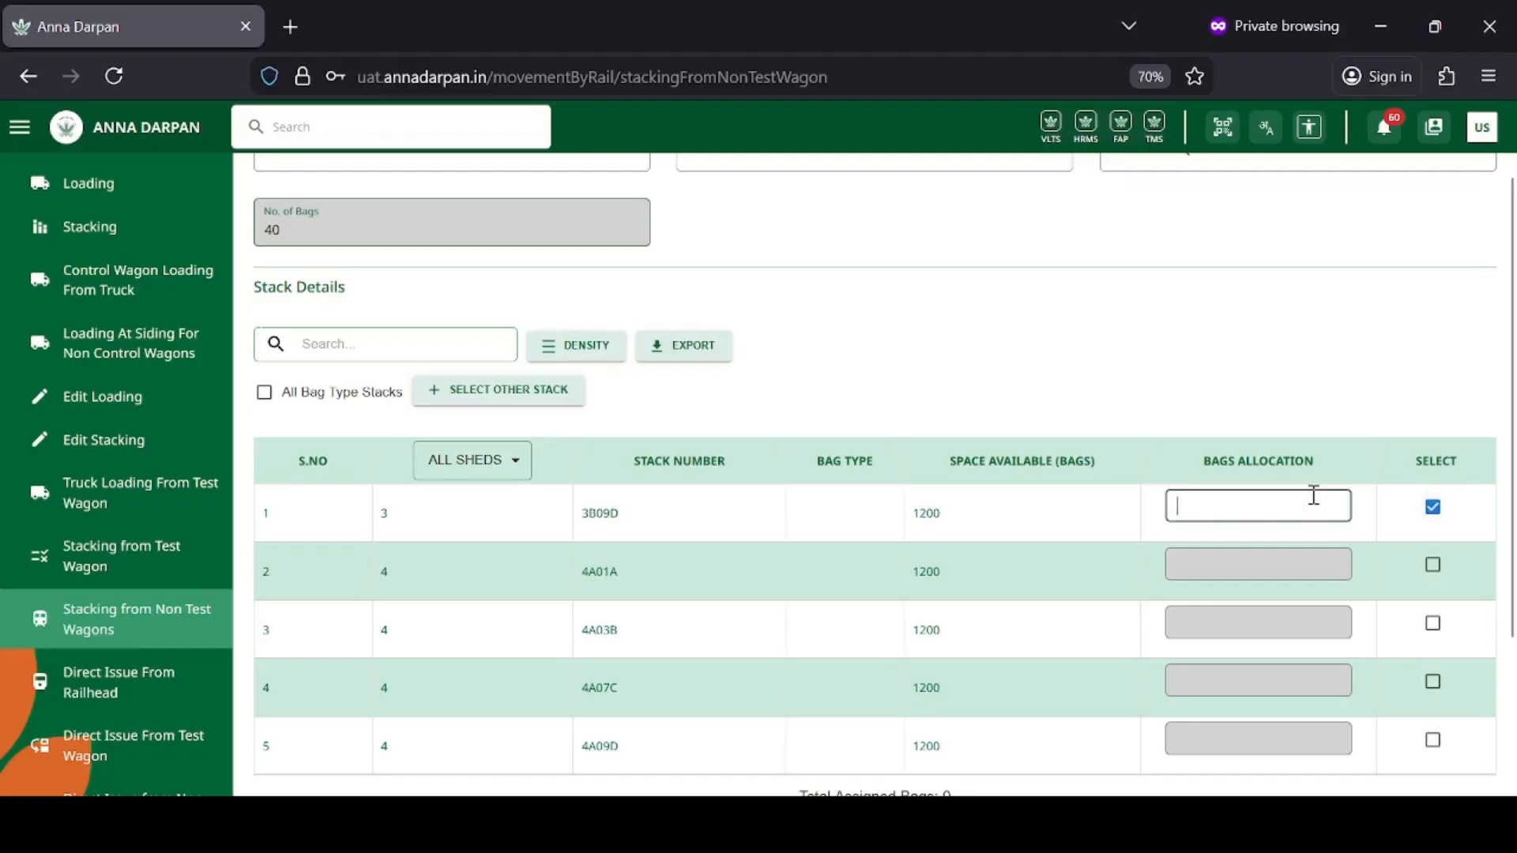
{"action": "scroll", "coordinate": [1154, 690], "scroll_direction": "down", "scroll_amount": 3}
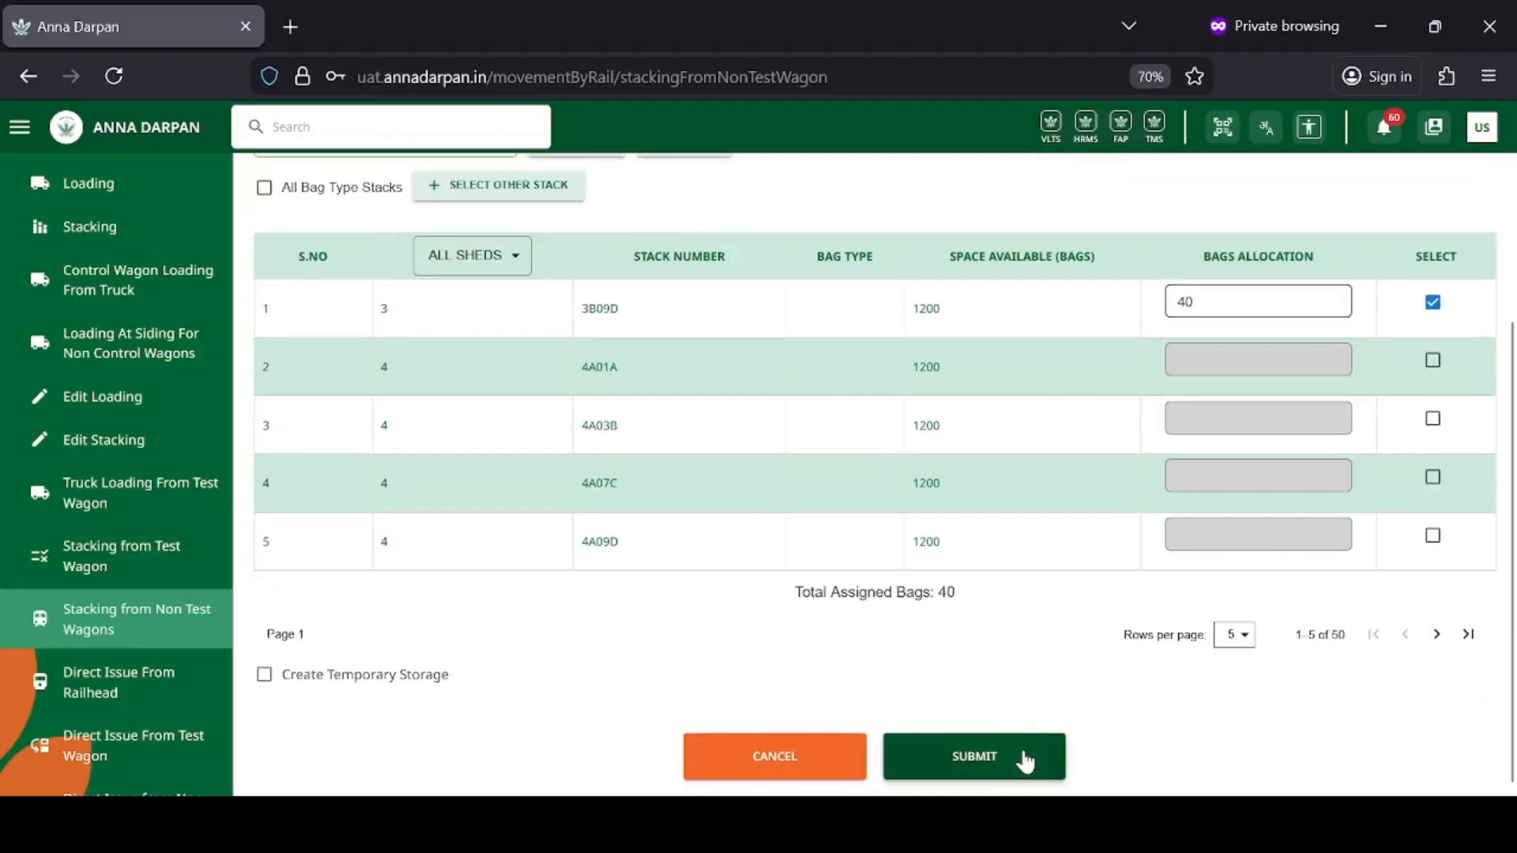
{"action": "left_click", "coordinate": [987, 745]}
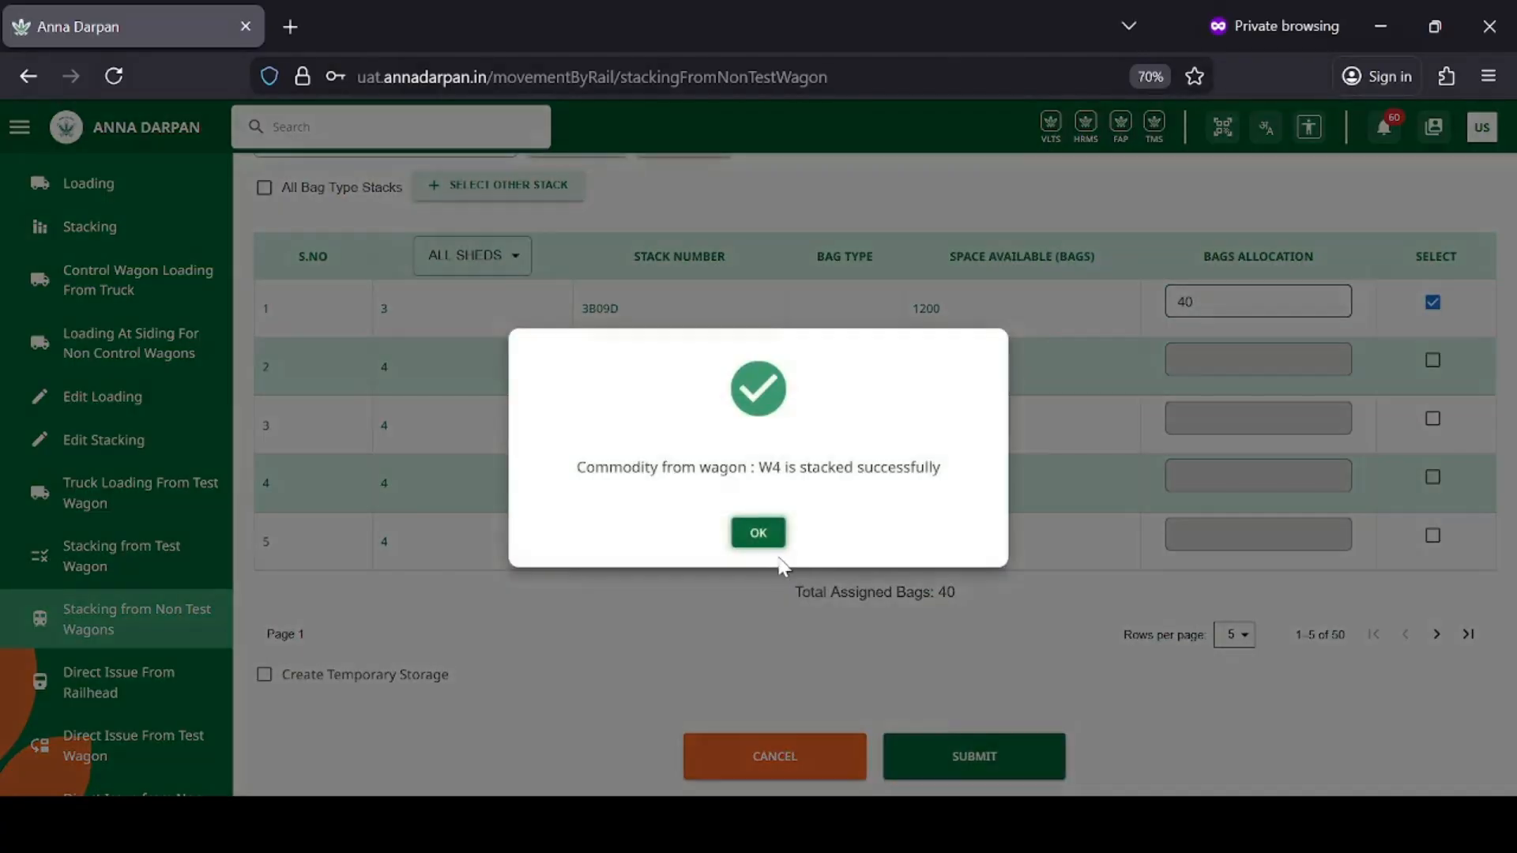
{"action": "left_click", "coordinate": [759, 531]}
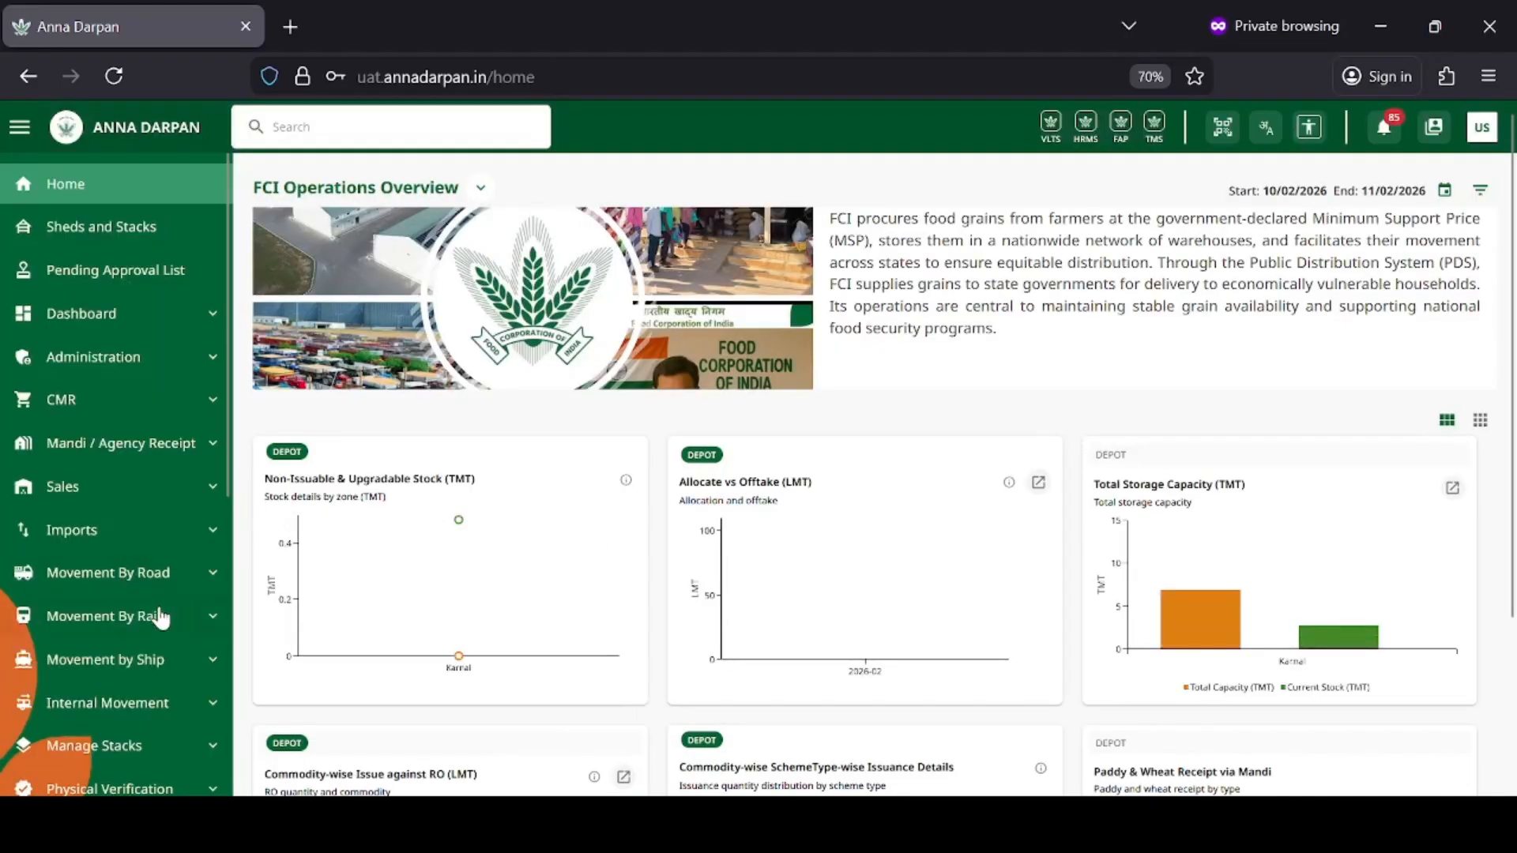
Open the Daily Statement Of Issues (DSI) from the daily reports
{"action": "scroll", "coordinate": [146, 640], "scroll_direction": "down", "scroll_amount": 5}
{"action": "left_click", "coordinate": [140, 639]}
{"action": "scroll", "coordinate": [142, 624], "scroll_direction": "down", "scroll_amount": 2}
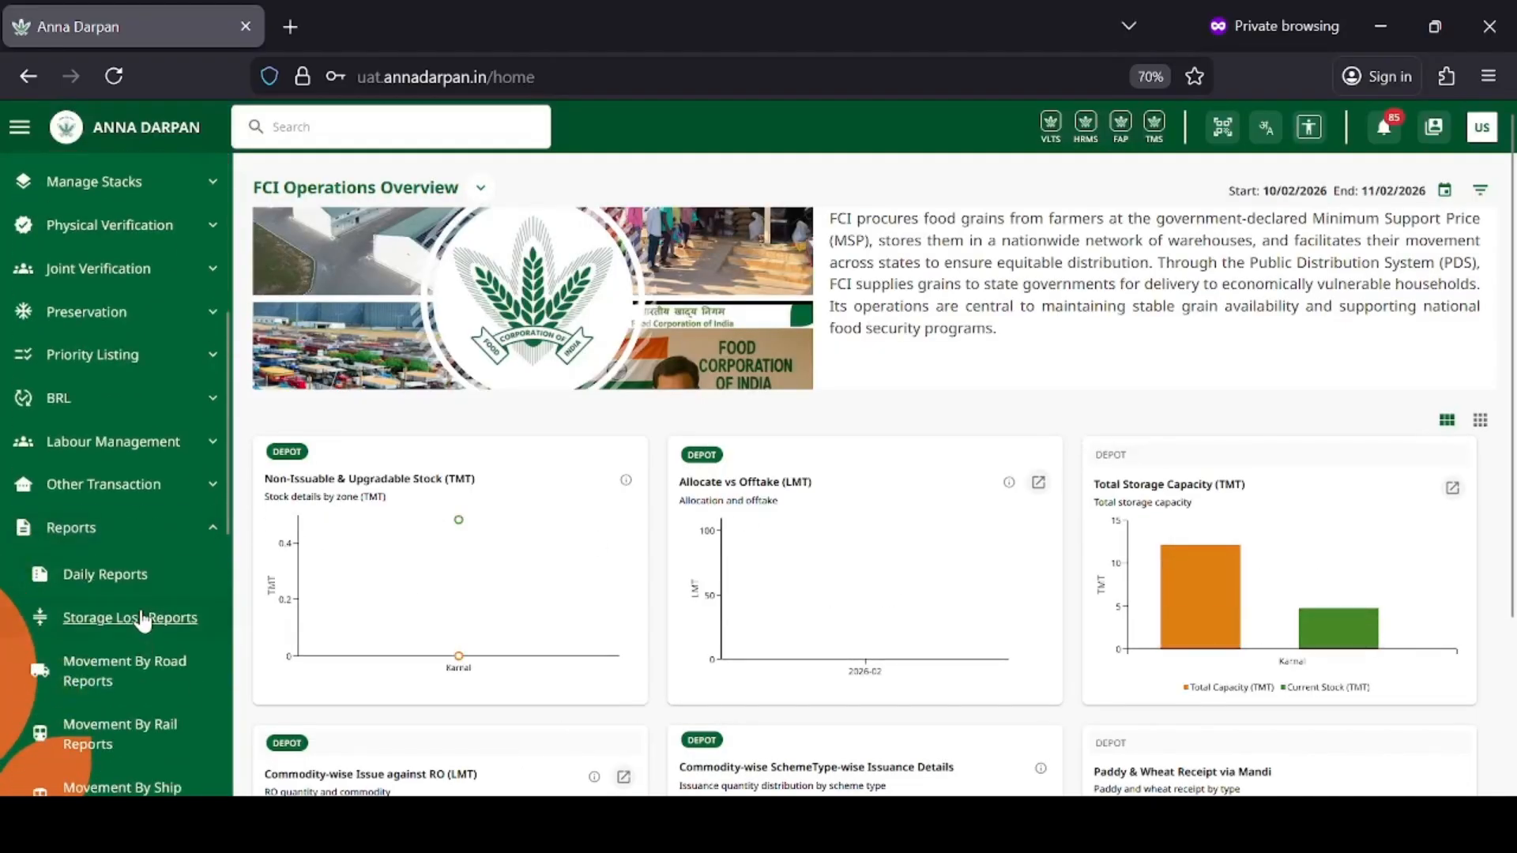
{"action": "left_click", "coordinate": [140, 577]}
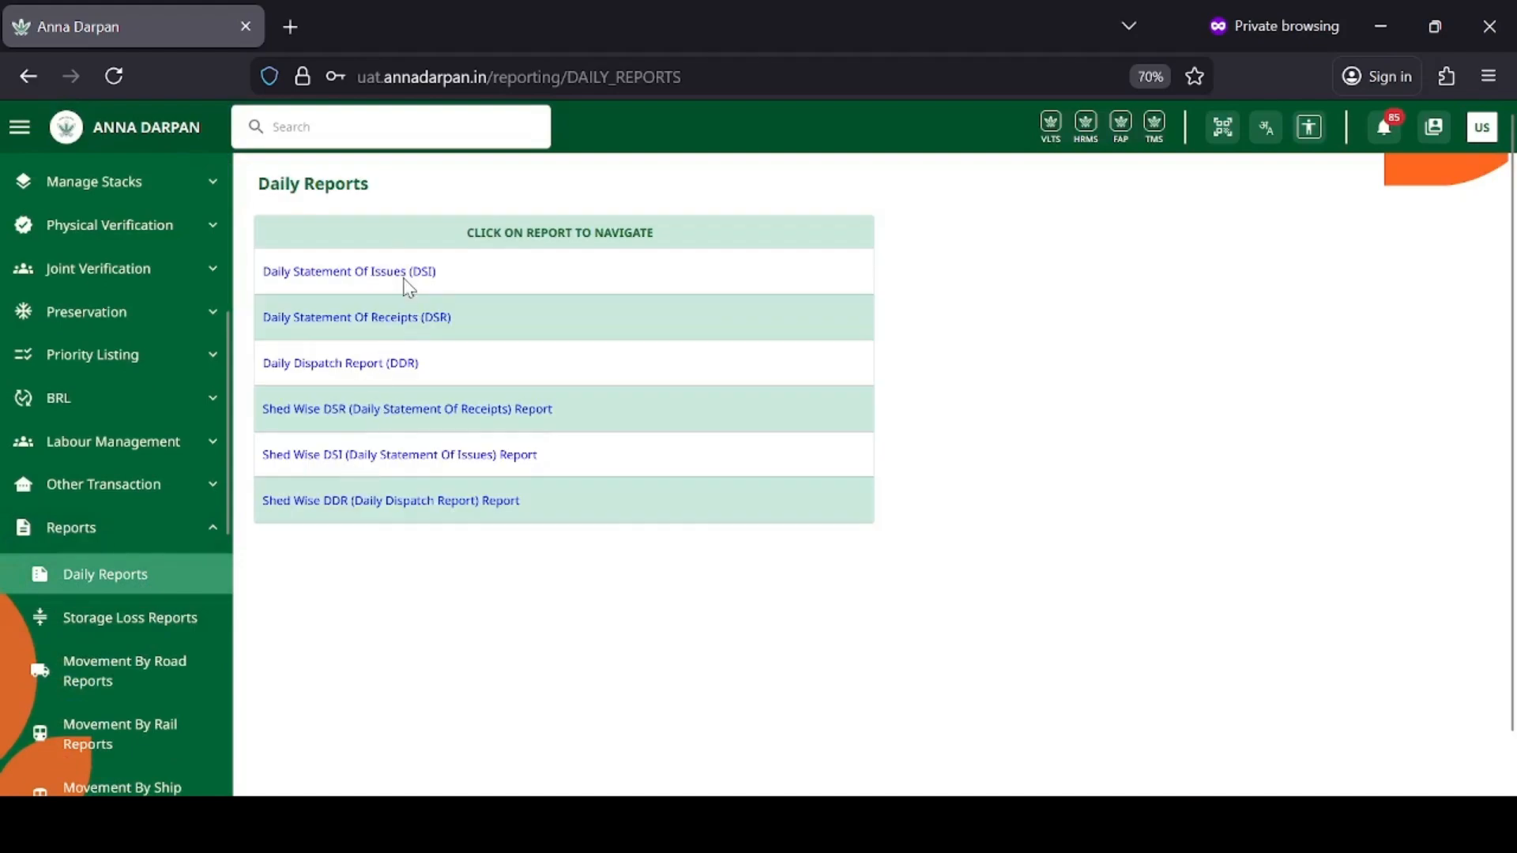
{"action": "left_click", "coordinate": [407, 284]}
View the Daily Statement Of Issues for all commodities, all crop years and all sheds, and review the quantities issued
{"action": "left_click", "coordinate": [1137, 253]}
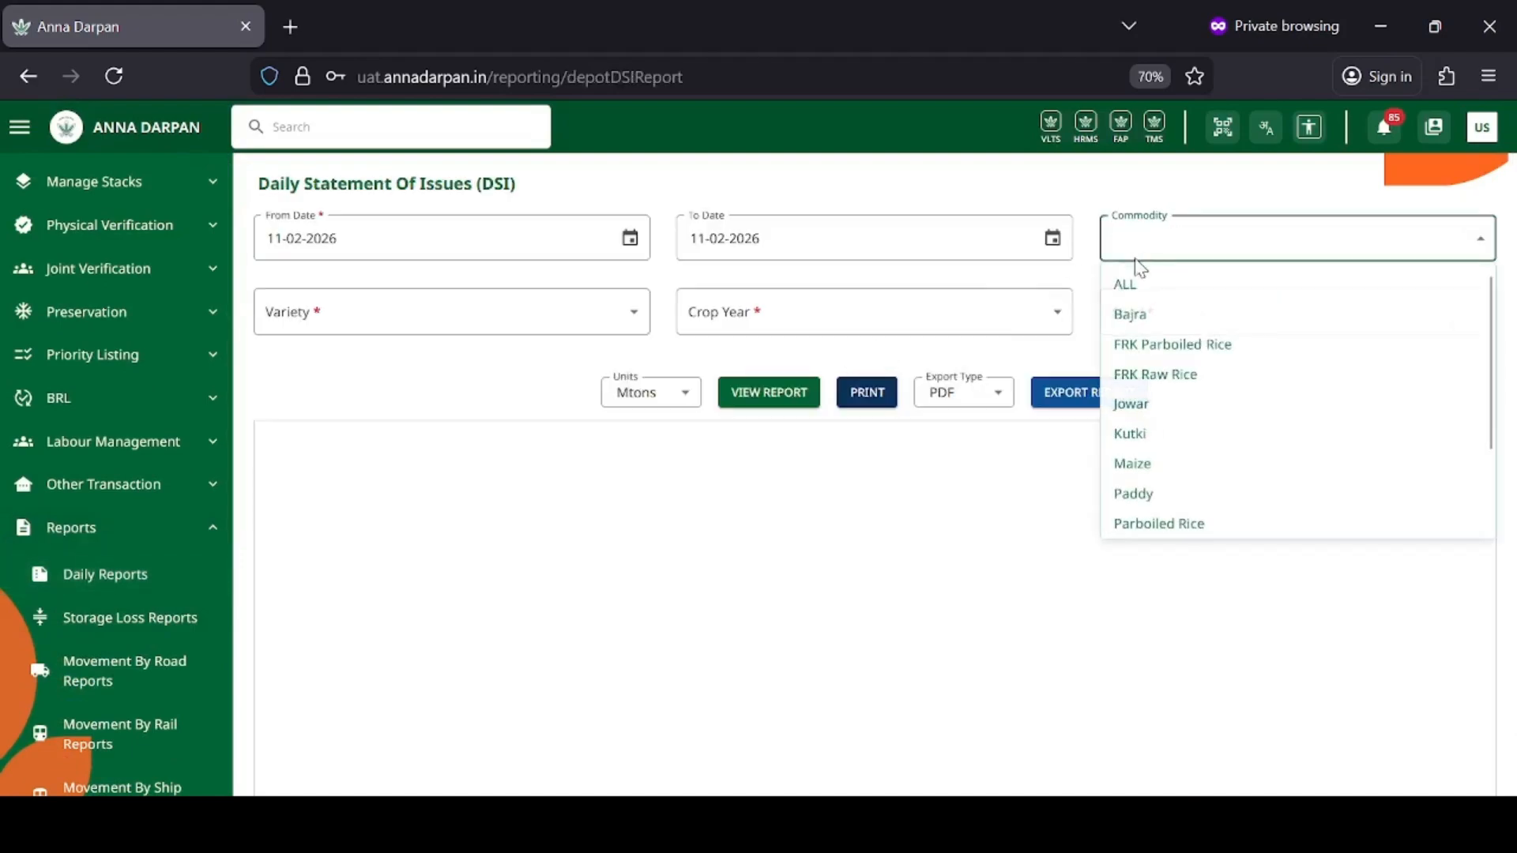
{"action": "left_click", "coordinate": [1126, 284]}
{"action": "left_click", "coordinate": [858, 324]}
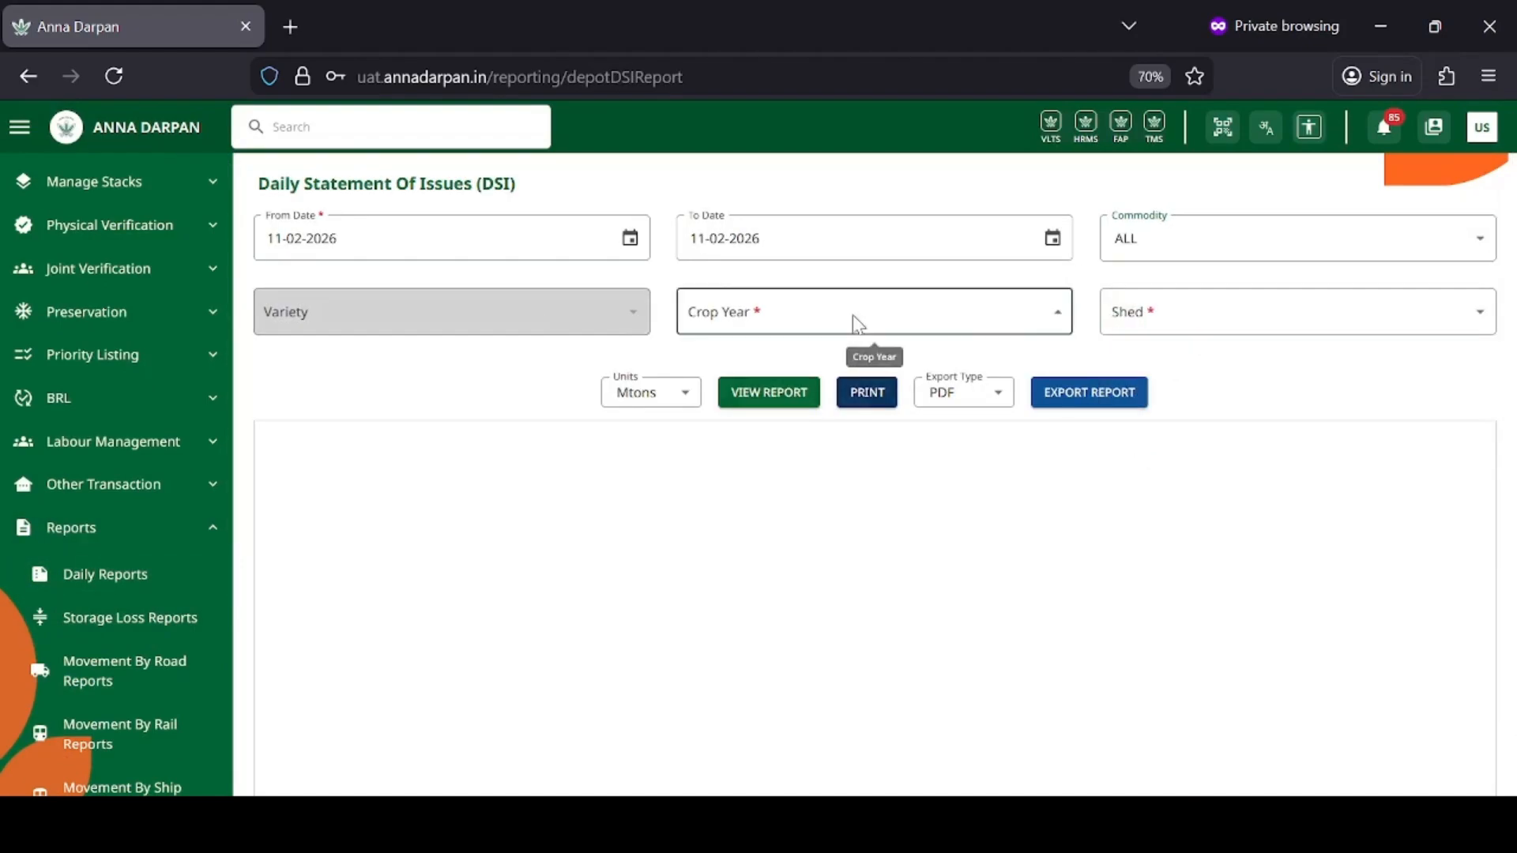
{"action": "left_click", "coordinate": [1059, 353]}
{"action": "left_click", "coordinate": [1158, 318]}
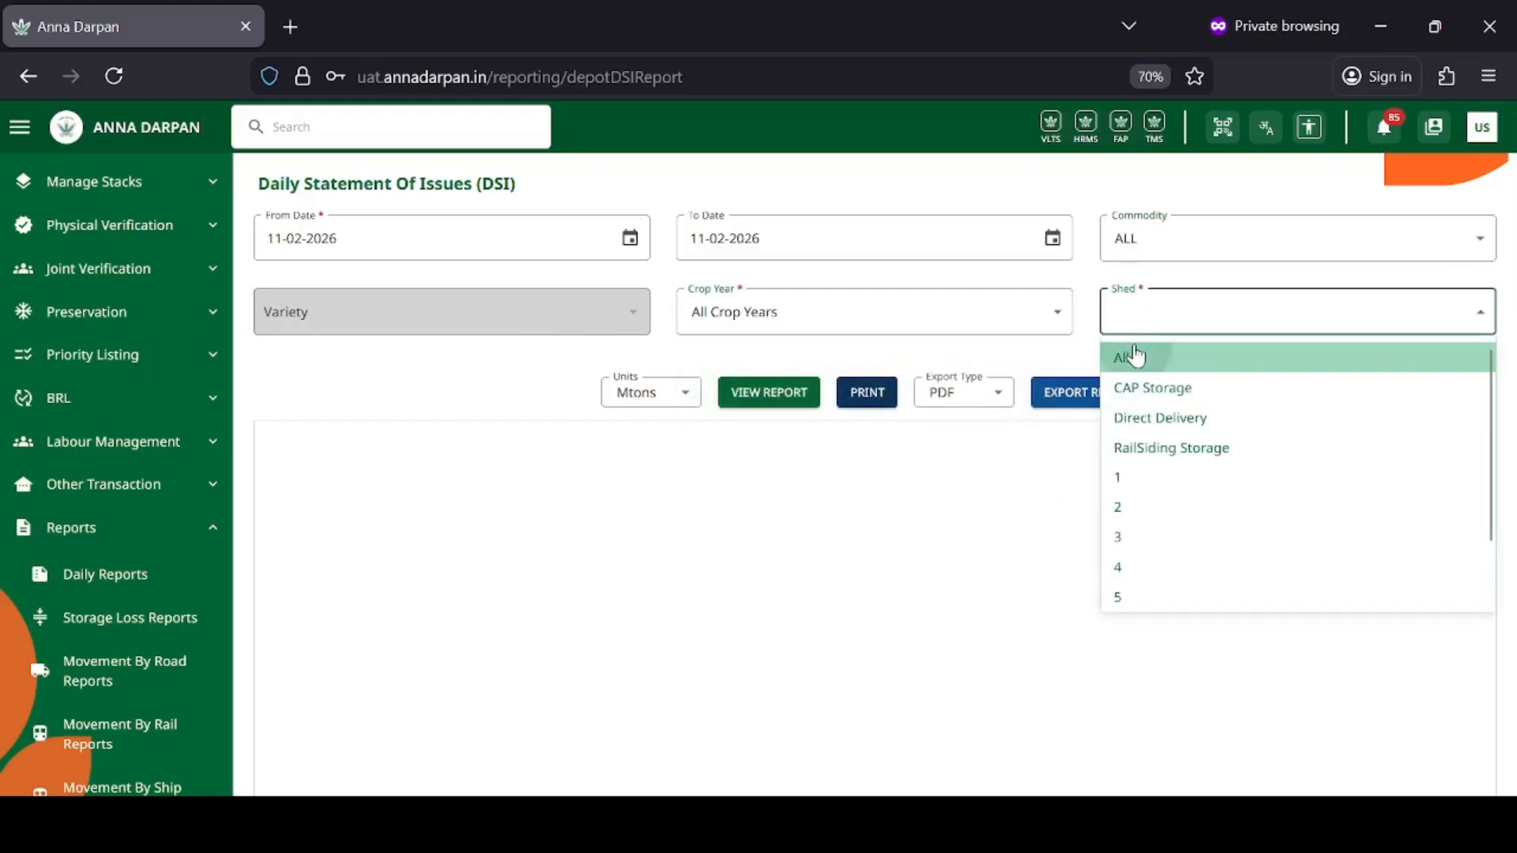
{"action": "left_click", "coordinate": [1135, 356]}
{"action": "left_click", "coordinate": [752, 395]}
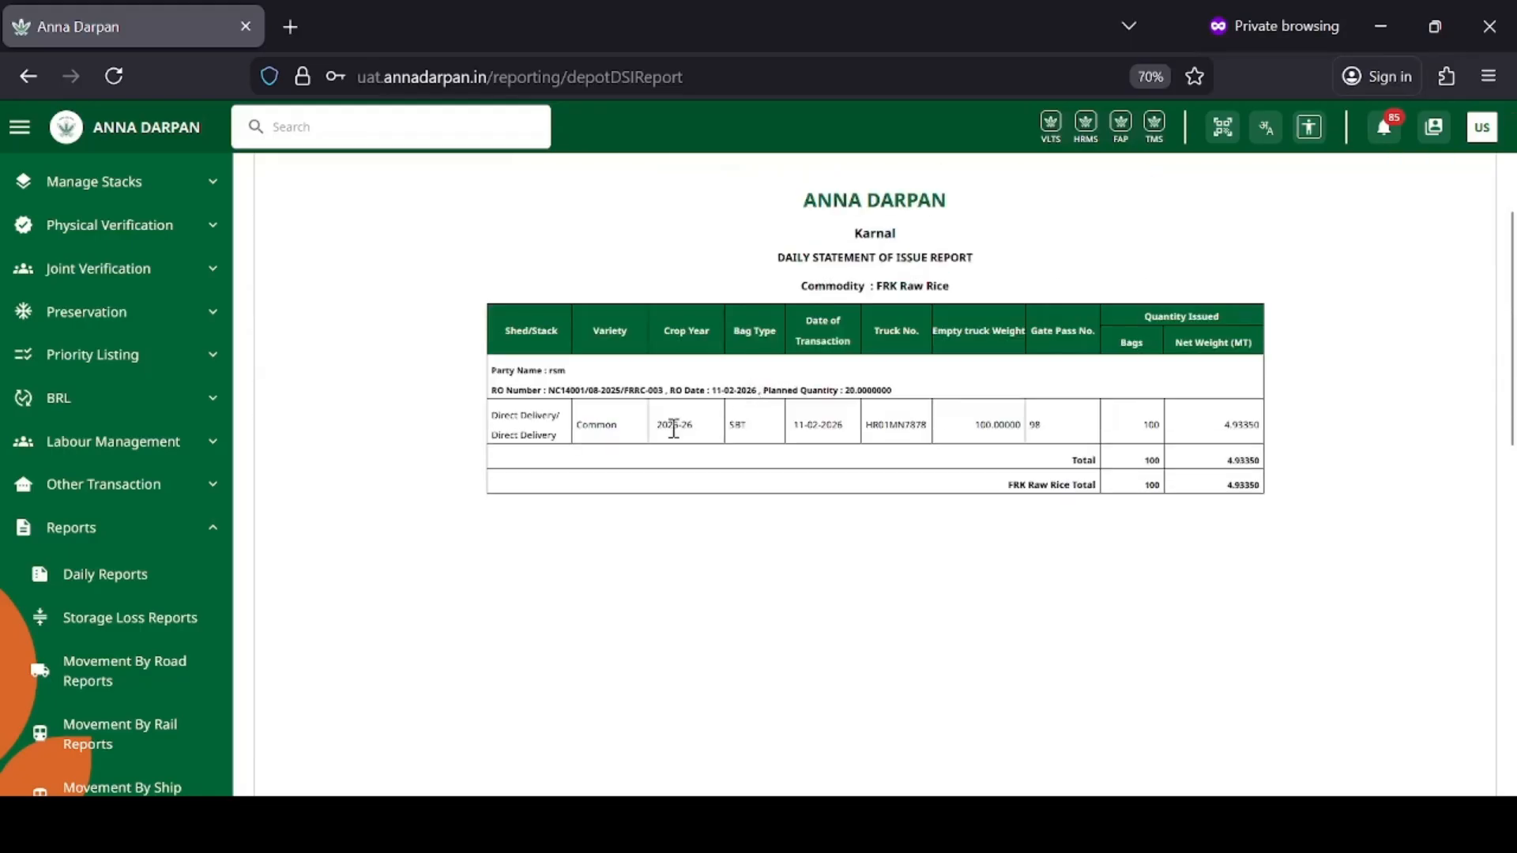
{"action": "scroll", "coordinate": [660, 443], "scroll_direction": "down", "scroll_amount": 4}
{"action": "scroll", "coordinate": [661, 443], "scroll_direction": "up", "scroll_amount": 4}
Submit the rake unloading acknowledgement for inward rake movement 135135-934
{"action": "scroll", "coordinate": [165, 537], "scroll_direction": "down", "scroll_amount": 10}
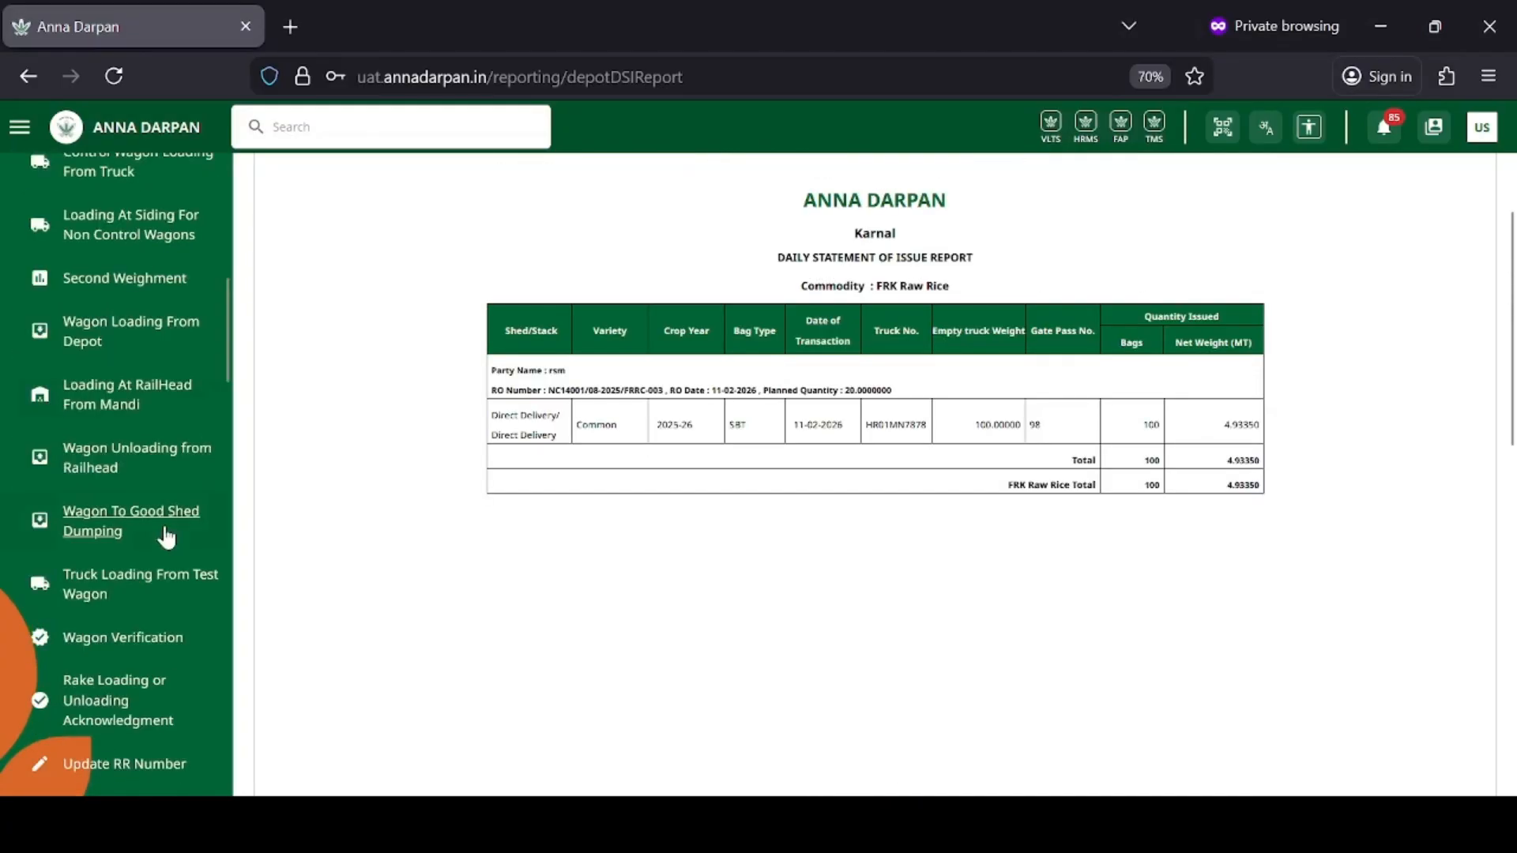
{"action": "scroll", "coordinate": [166, 538], "scroll_direction": "down", "scroll_amount": 3}
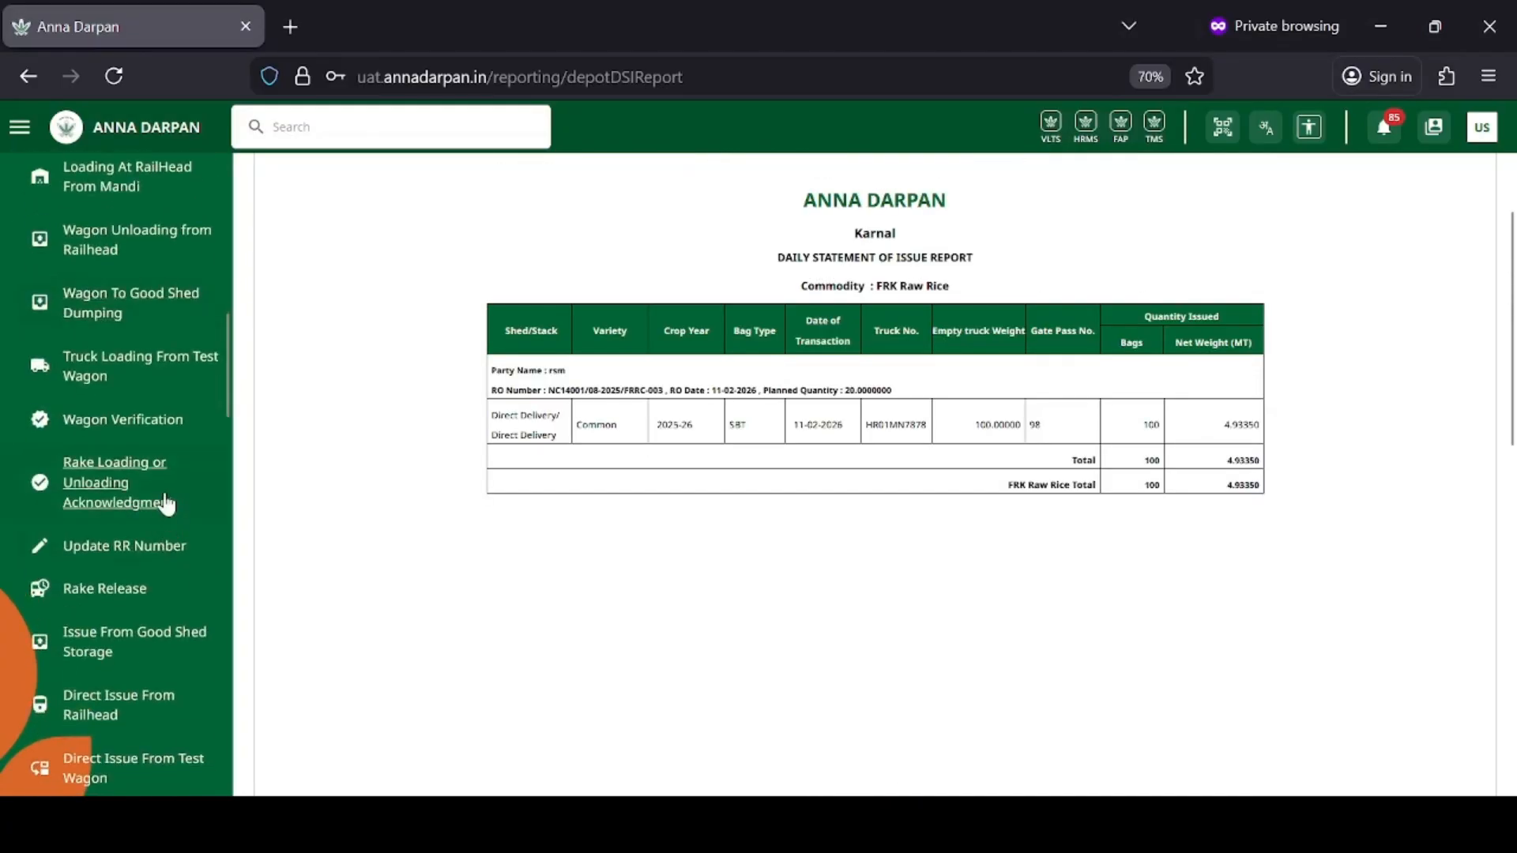
{"action": "left_click", "coordinate": [166, 501]}
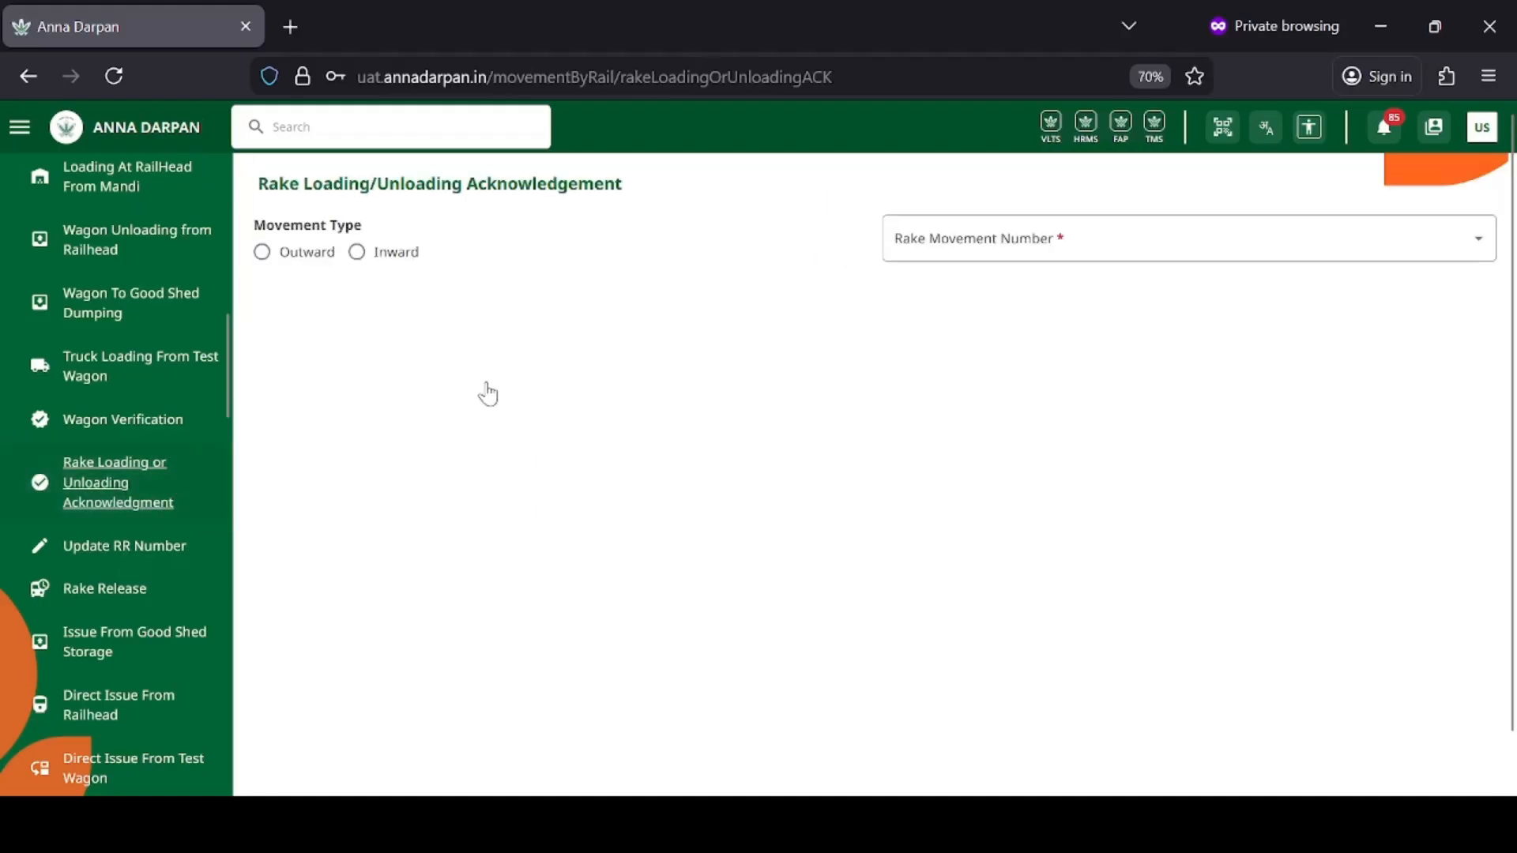
{"action": "left_click", "coordinate": [396, 264]}
{"action": "left_click", "coordinate": [997, 241]}
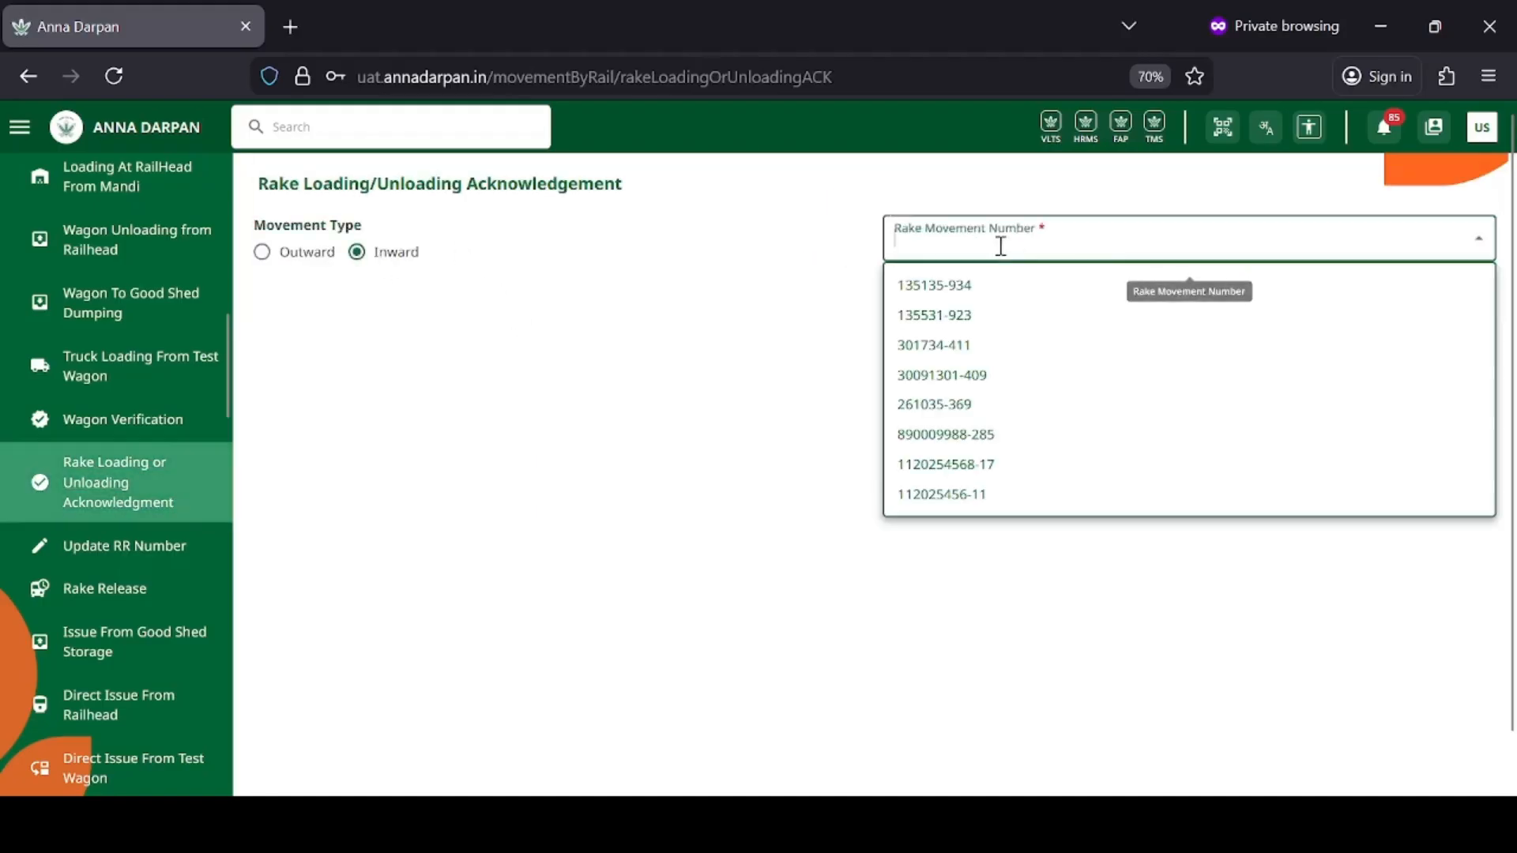
{"action": "left_click", "coordinate": [1000, 292]}
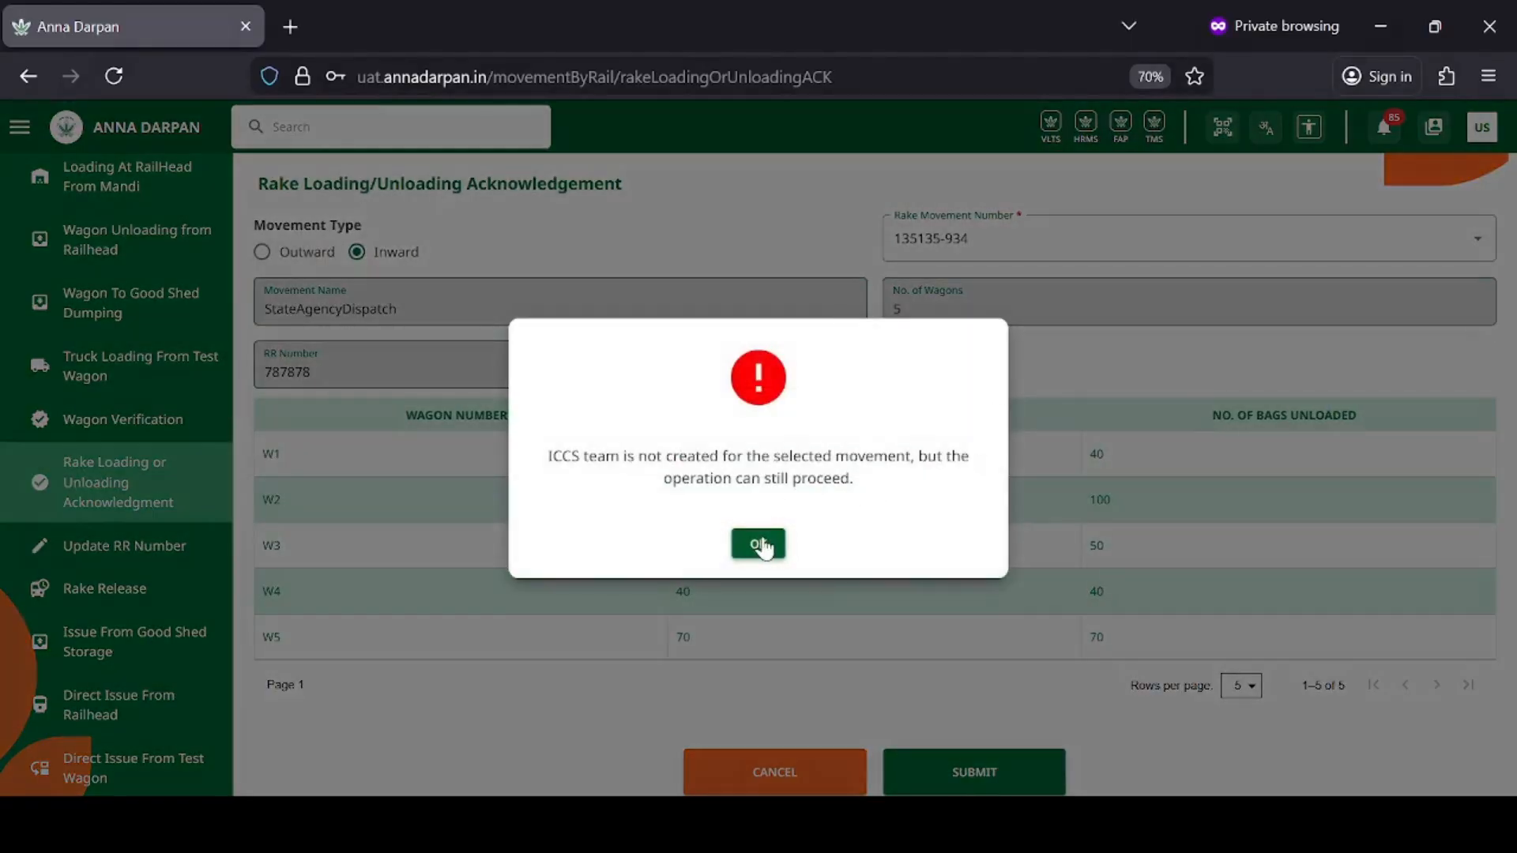
{"action": "scroll", "coordinate": [955, 510], "scroll_direction": "down", "scroll_amount": 2}
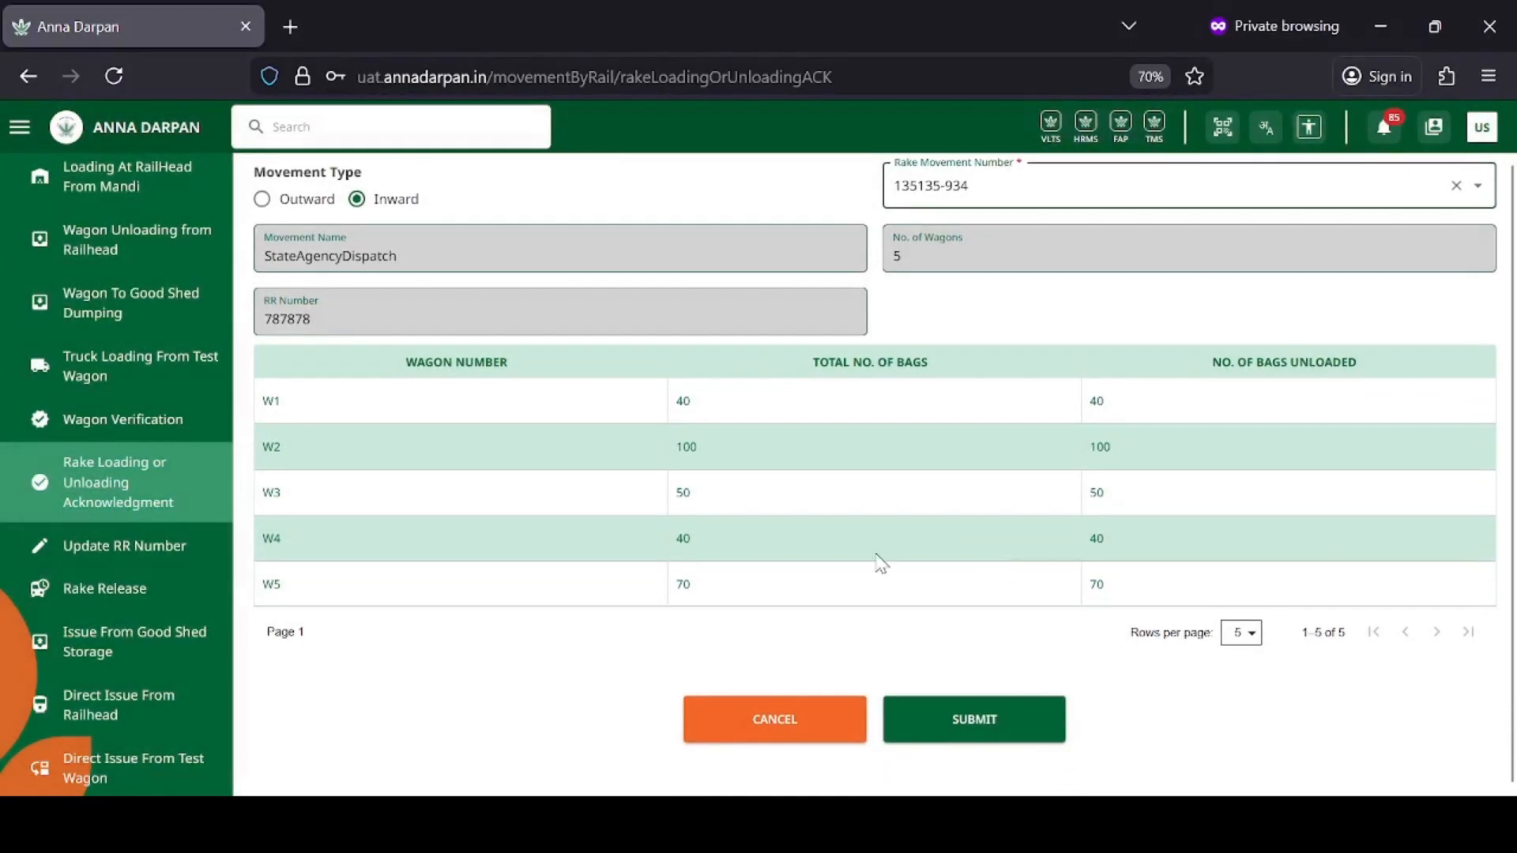
{"action": "left_click", "coordinate": [1005, 721]}
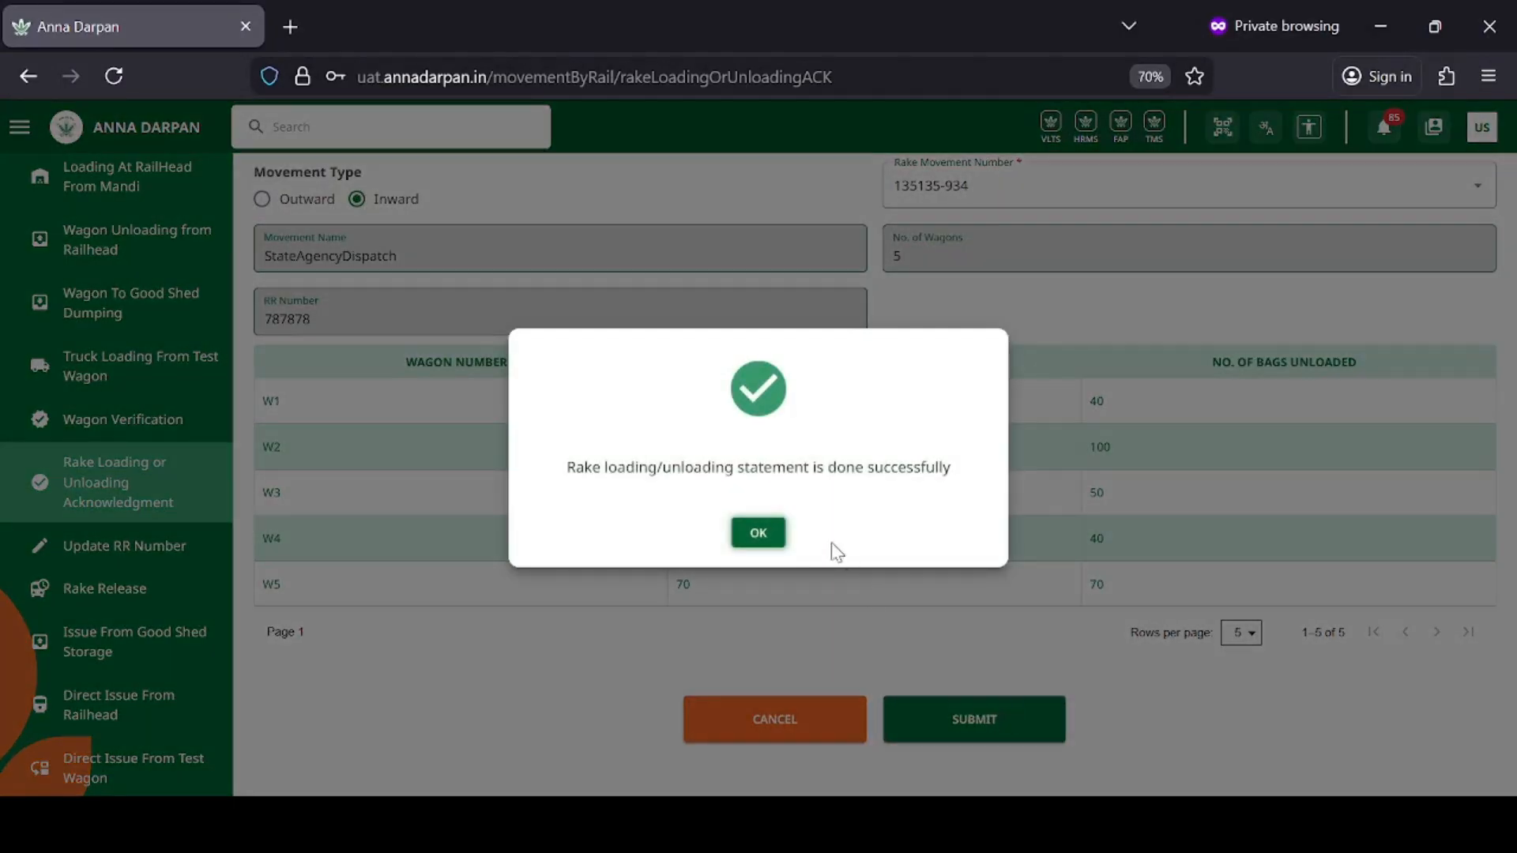
{"action": "left_click", "coordinate": [759, 534]}
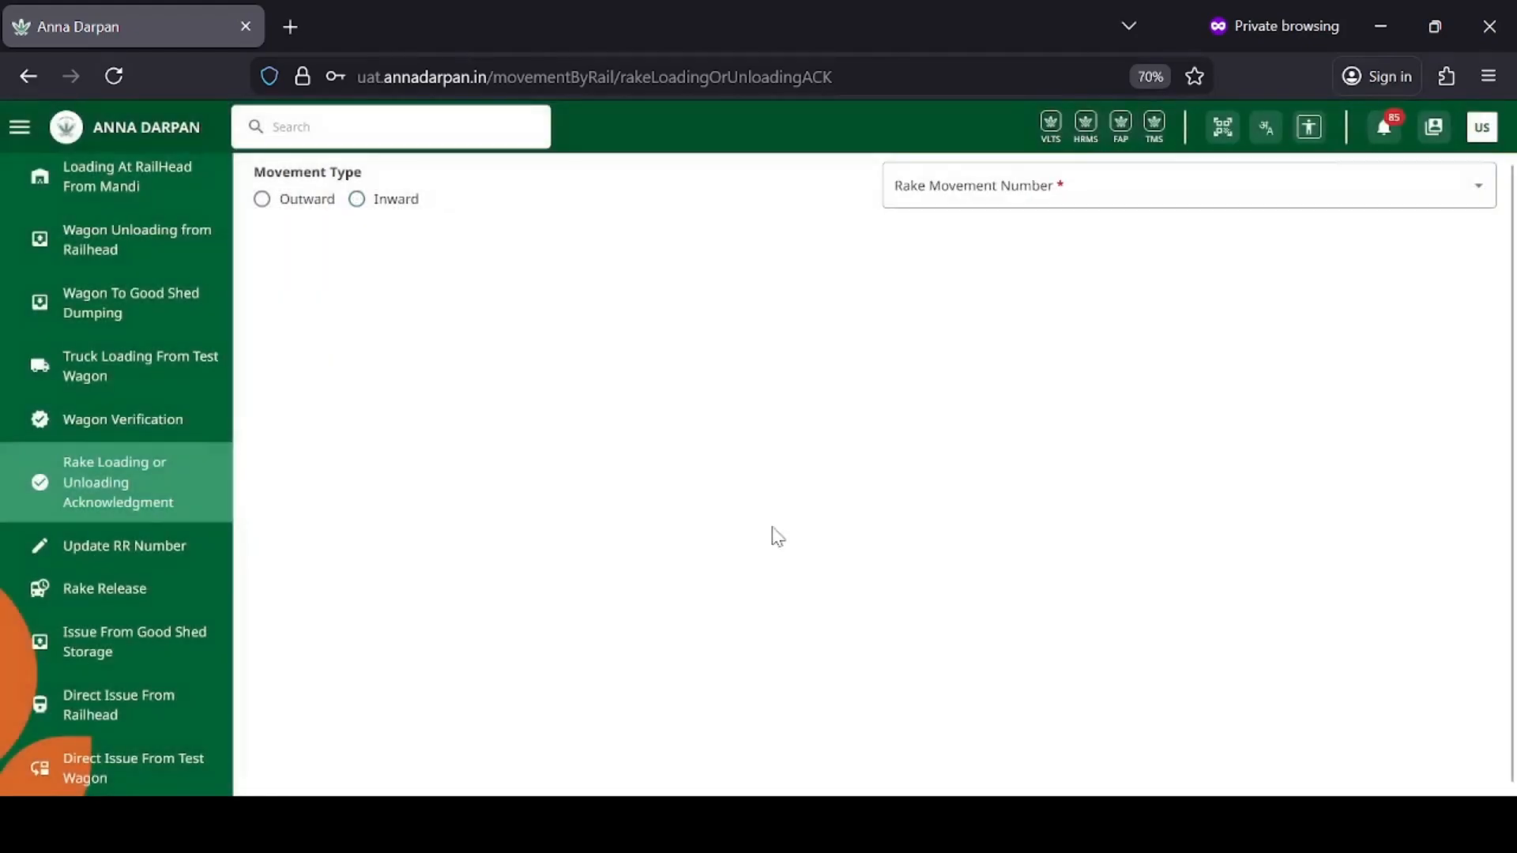
Release inward rake 135135-934 after checking the commodity details of its wagons
{"action": "left_click", "coordinate": [110, 593]}
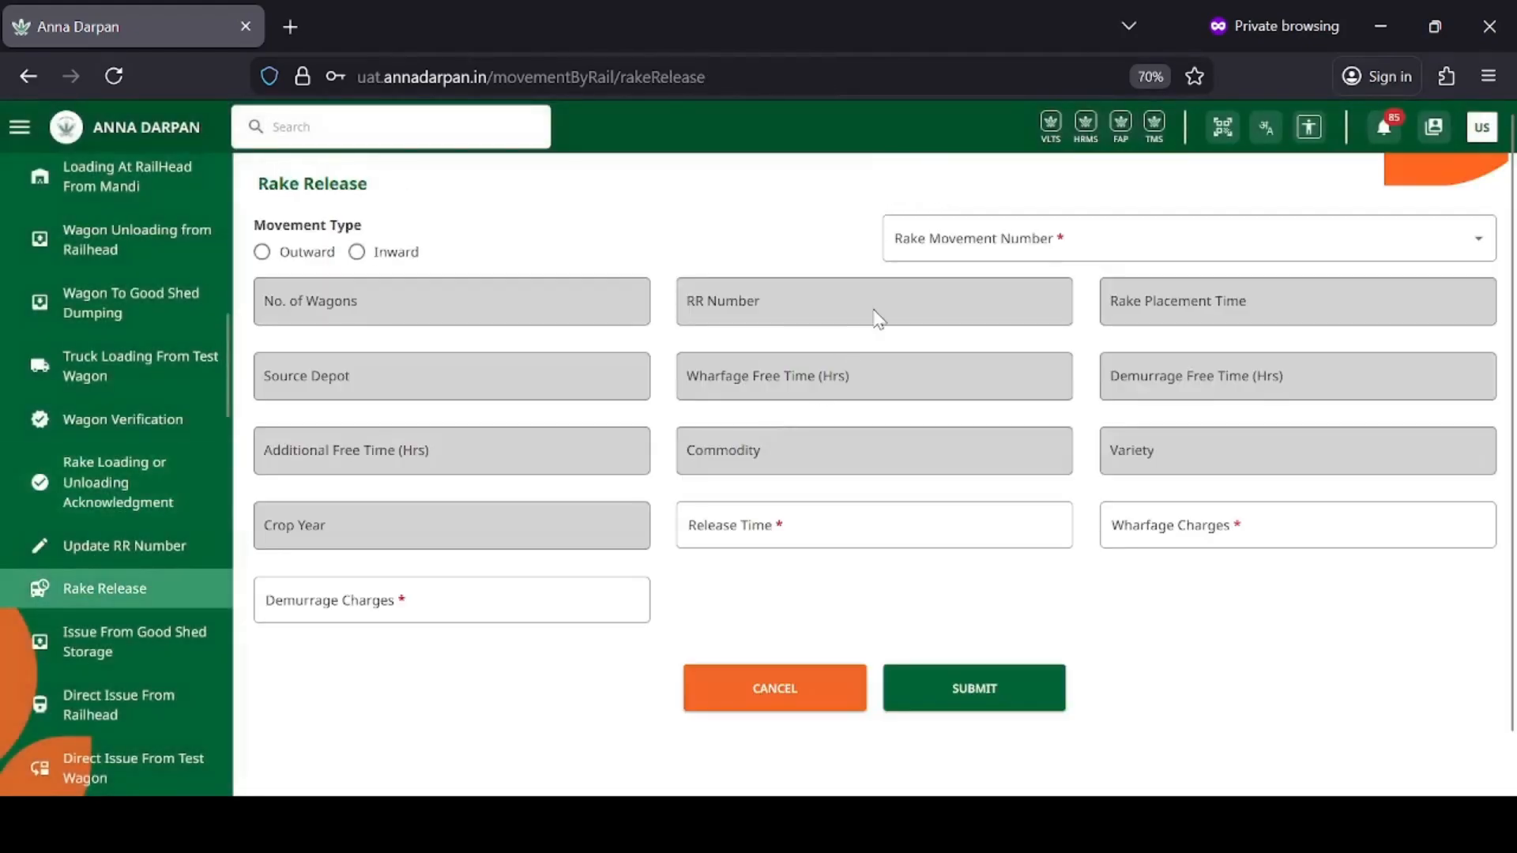
{"action": "left_click", "coordinate": [1000, 242]}
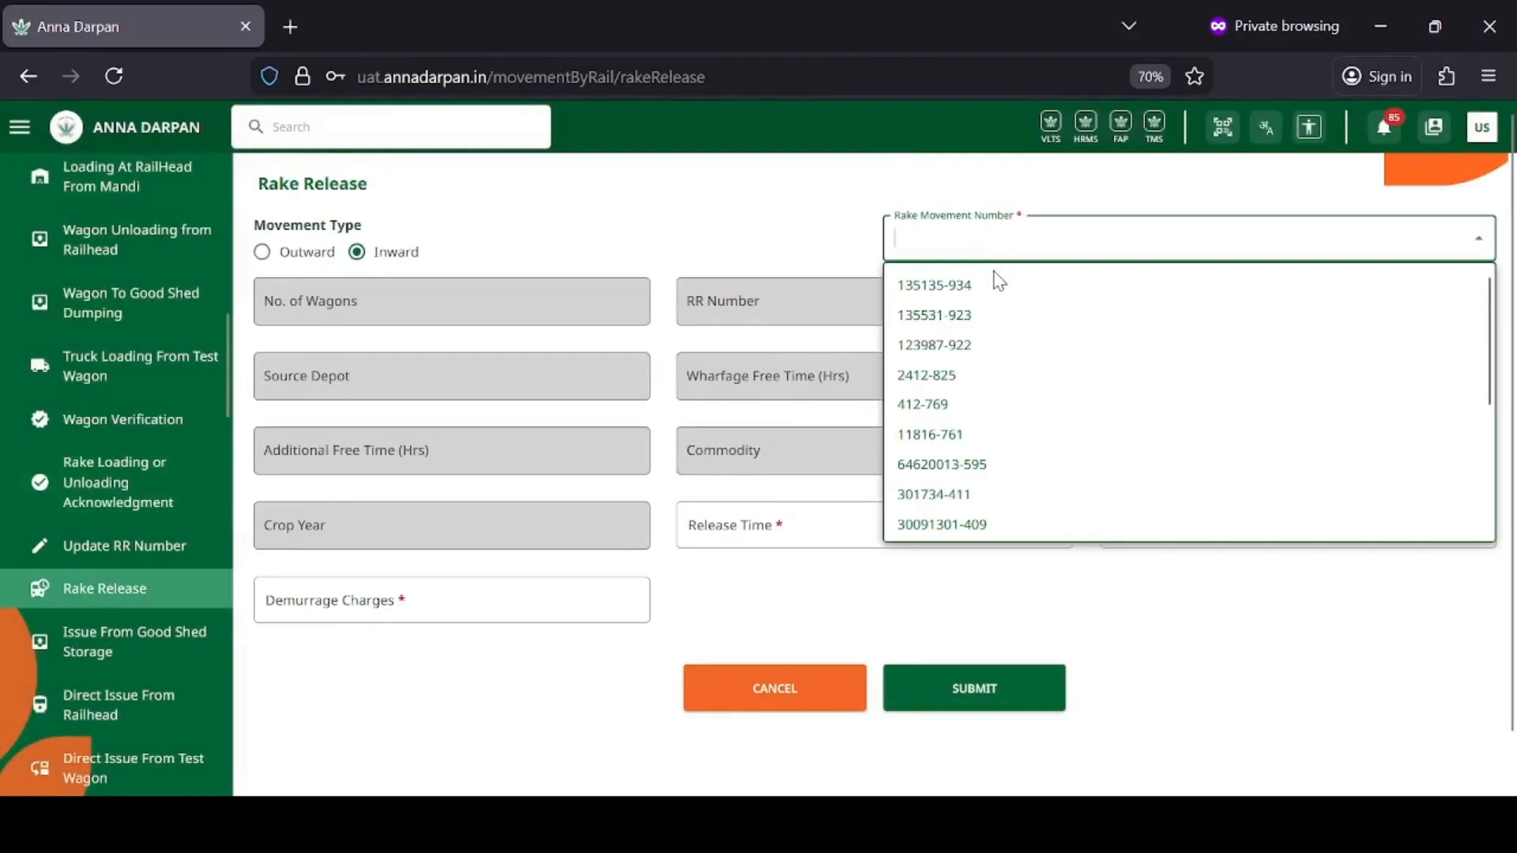
{"action": "left_click", "coordinate": [996, 284]}
{"action": "scroll", "coordinate": [992, 300], "scroll_direction": "down", "scroll_amount": 5}
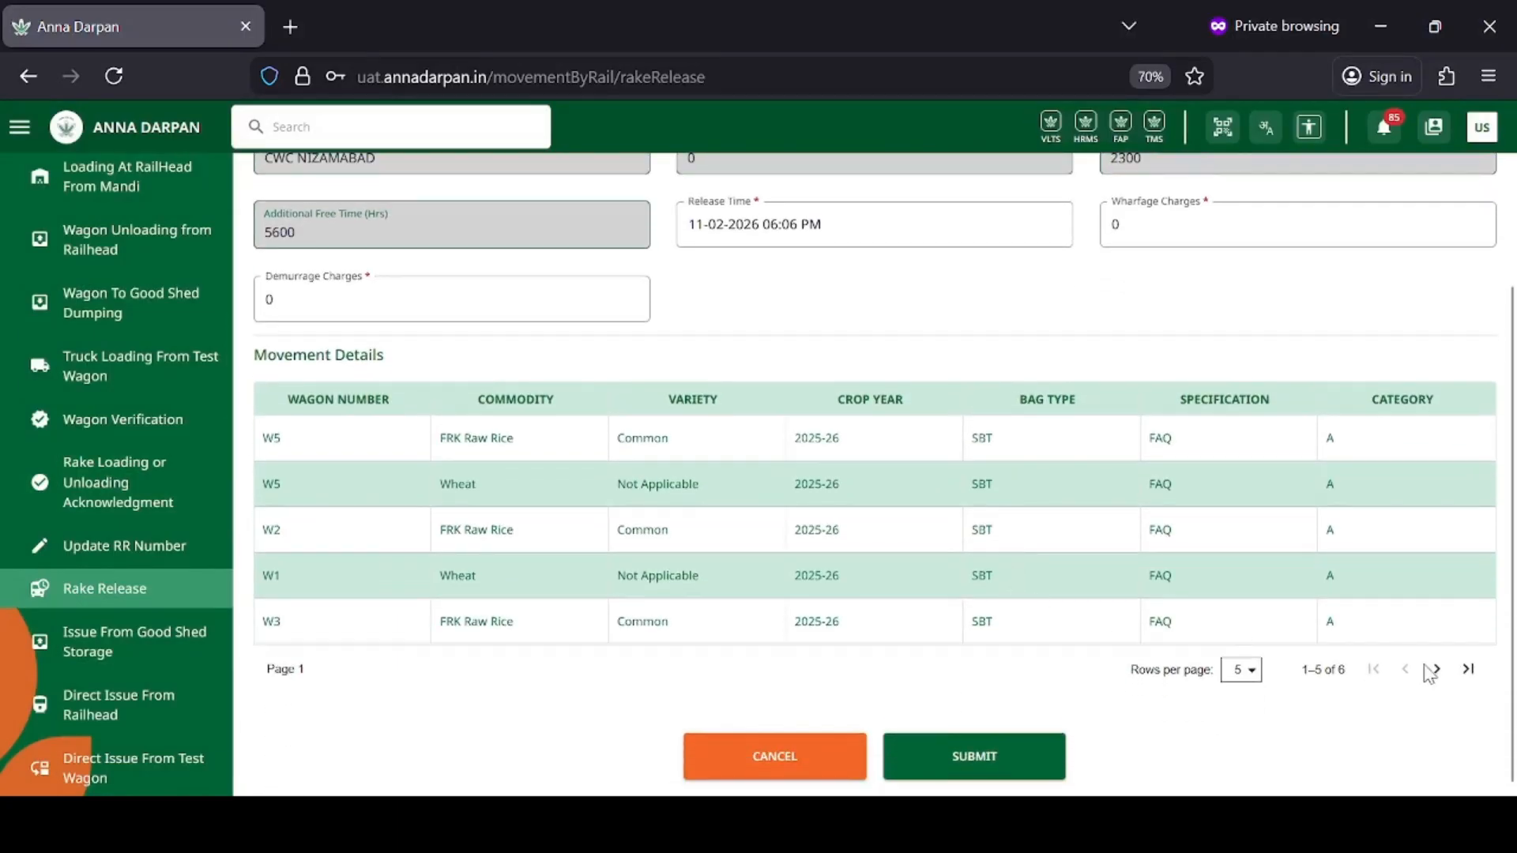
{"action": "left_click", "coordinate": [1433, 670]}
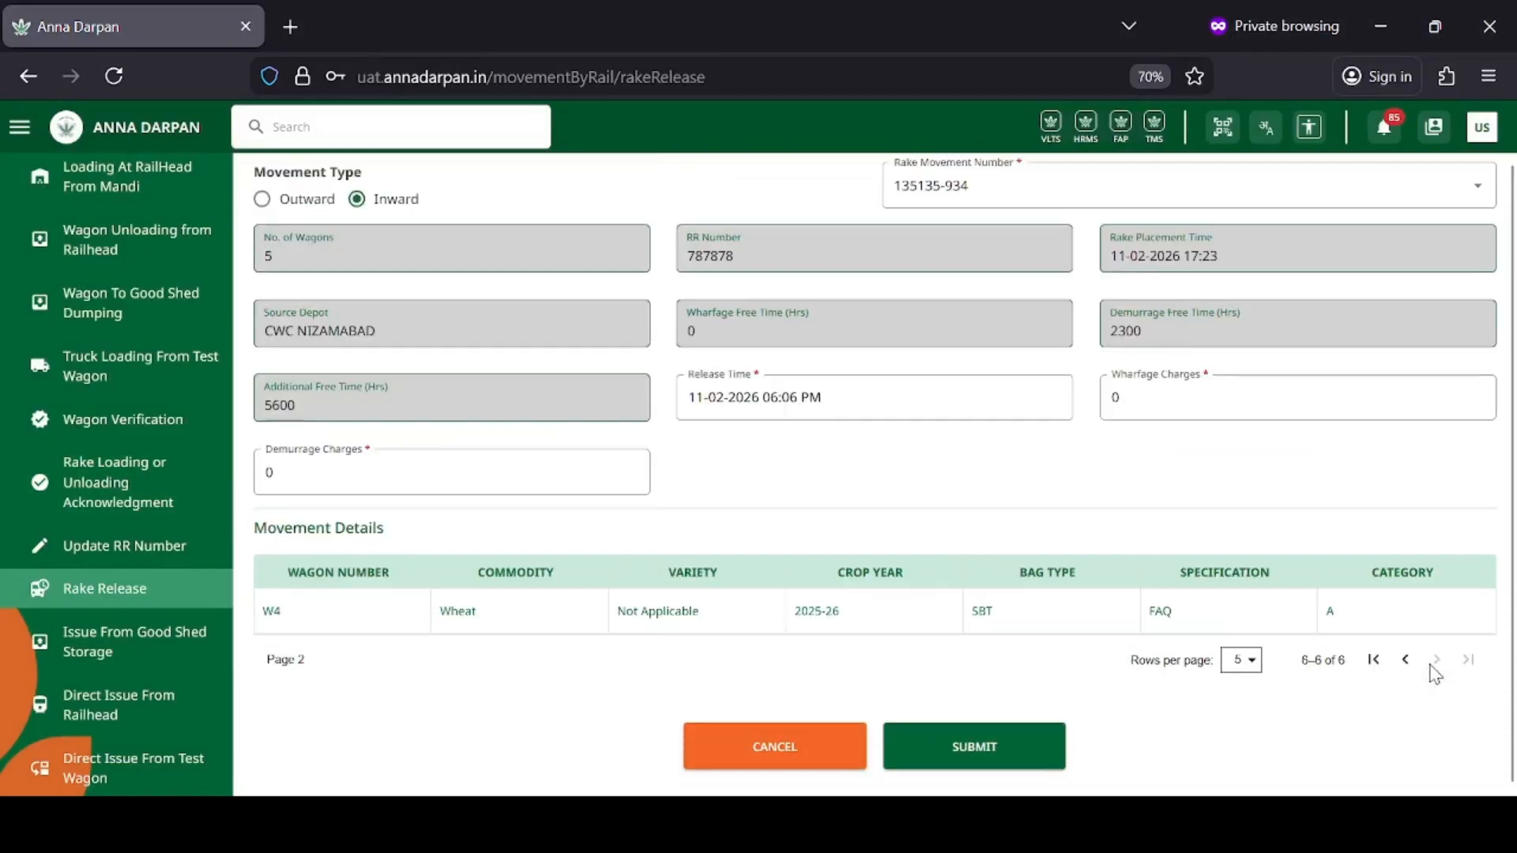
{"action": "left_click", "coordinate": [985, 747]}
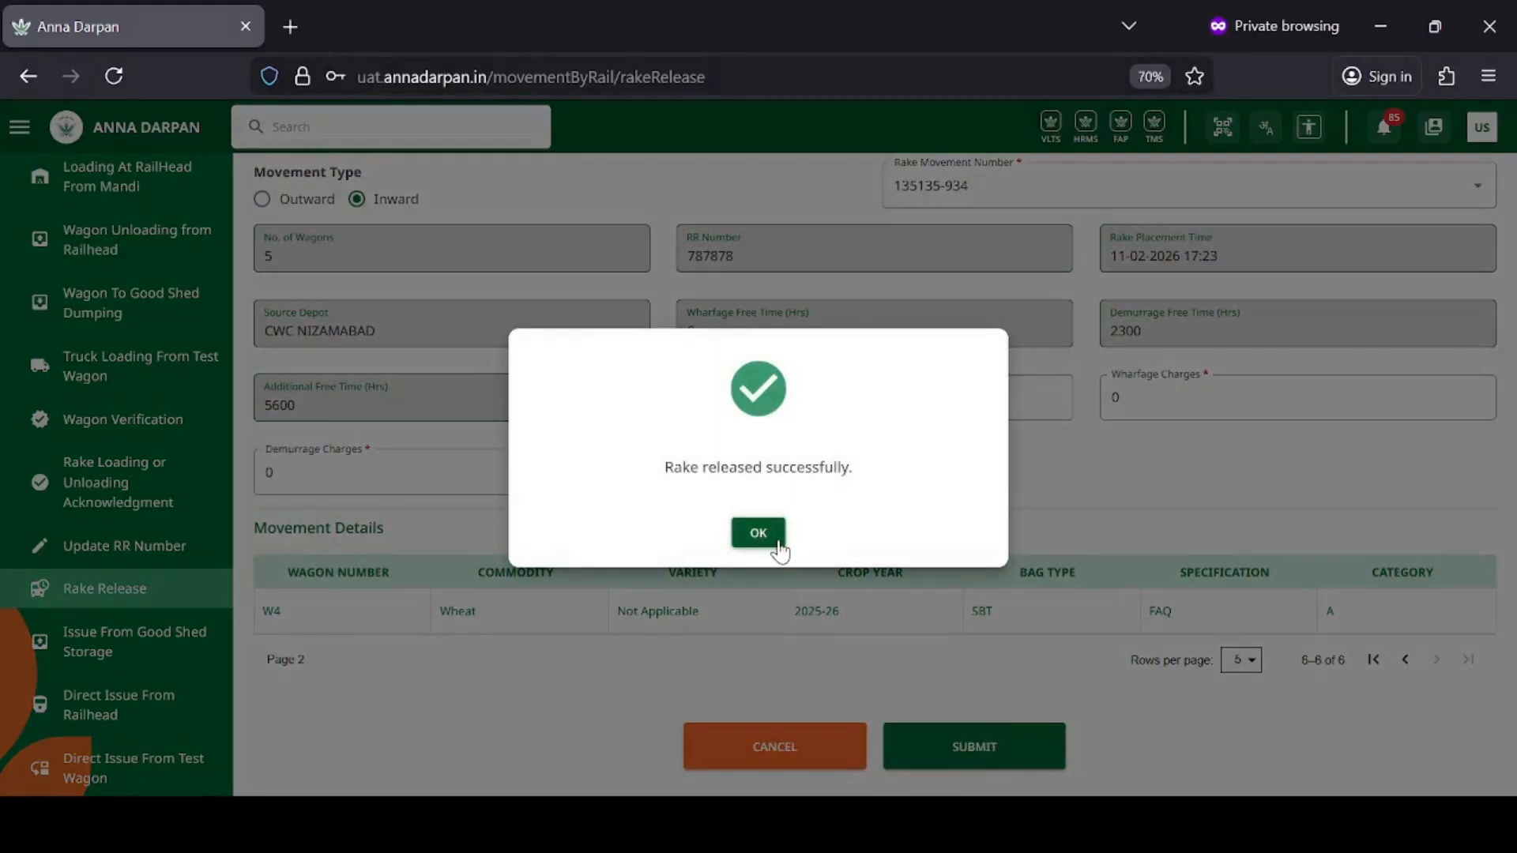
{"action": "left_click", "coordinate": [779, 548]}
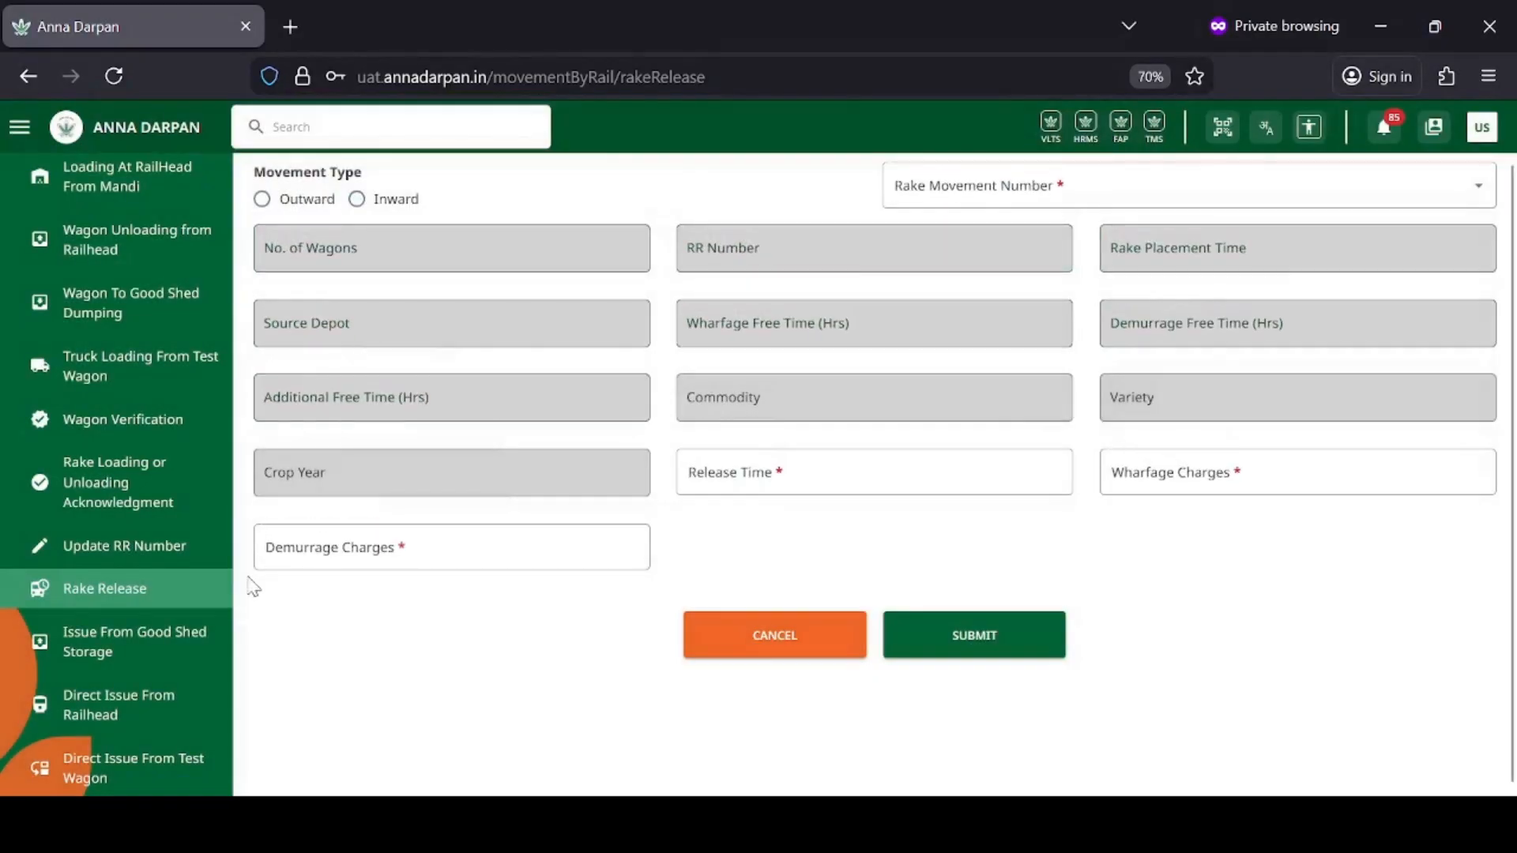
Open the Daily Statement Of Receipts (DSR) from the daily reports
{"action": "scroll", "coordinate": [118, 558], "scroll_direction": "down", "scroll_amount": 3}
{"action": "scroll", "coordinate": [119, 558], "scroll_direction": "down", "scroll_amount": 10}
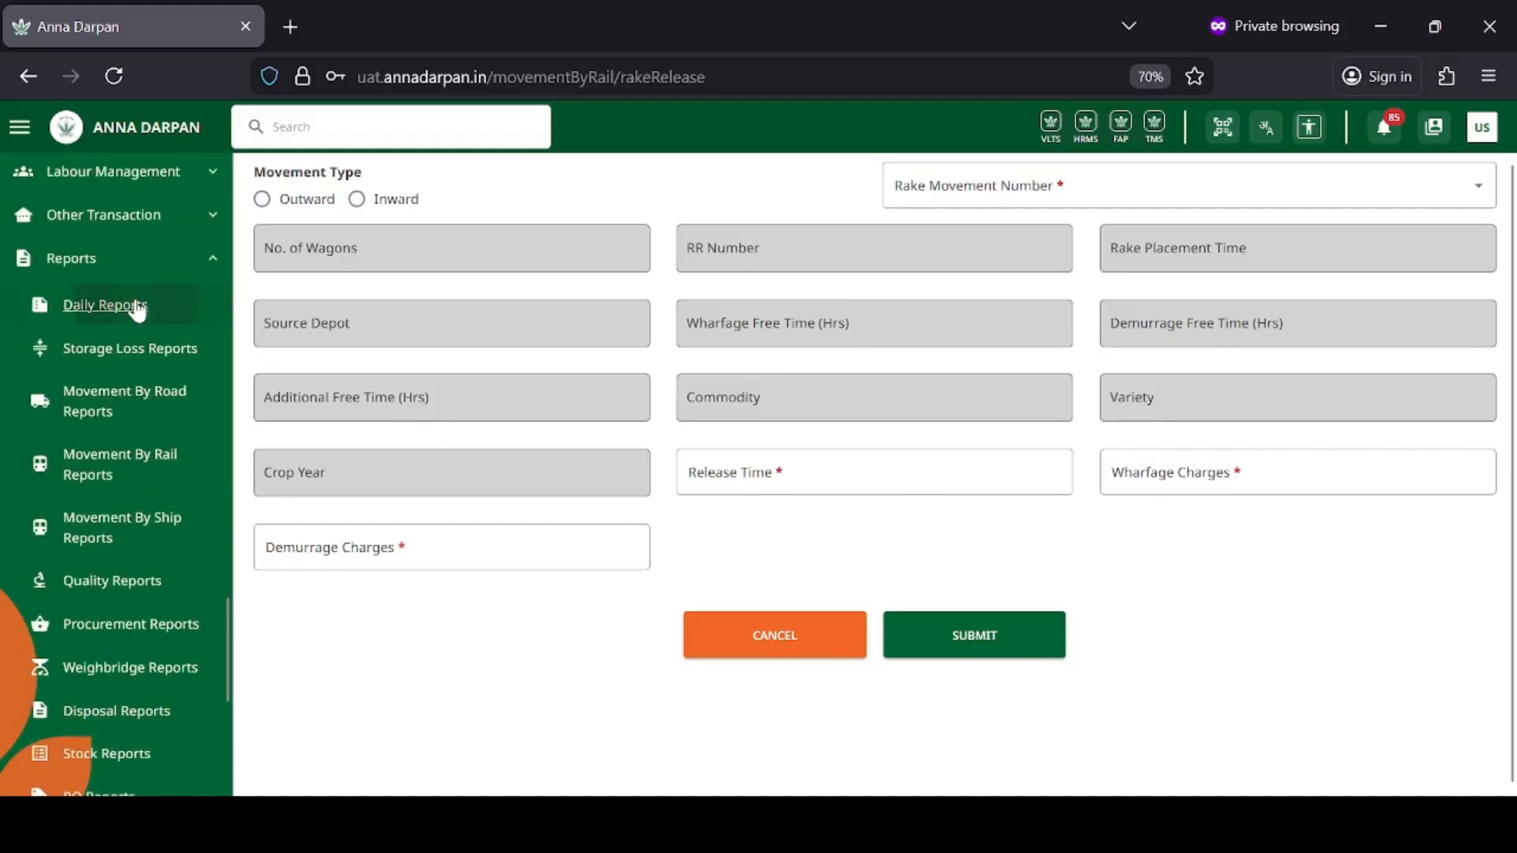
{"action": "left_click", "coordinate": [138, 309]}
{"action": "left_click", "coordinate": [395, 326]}
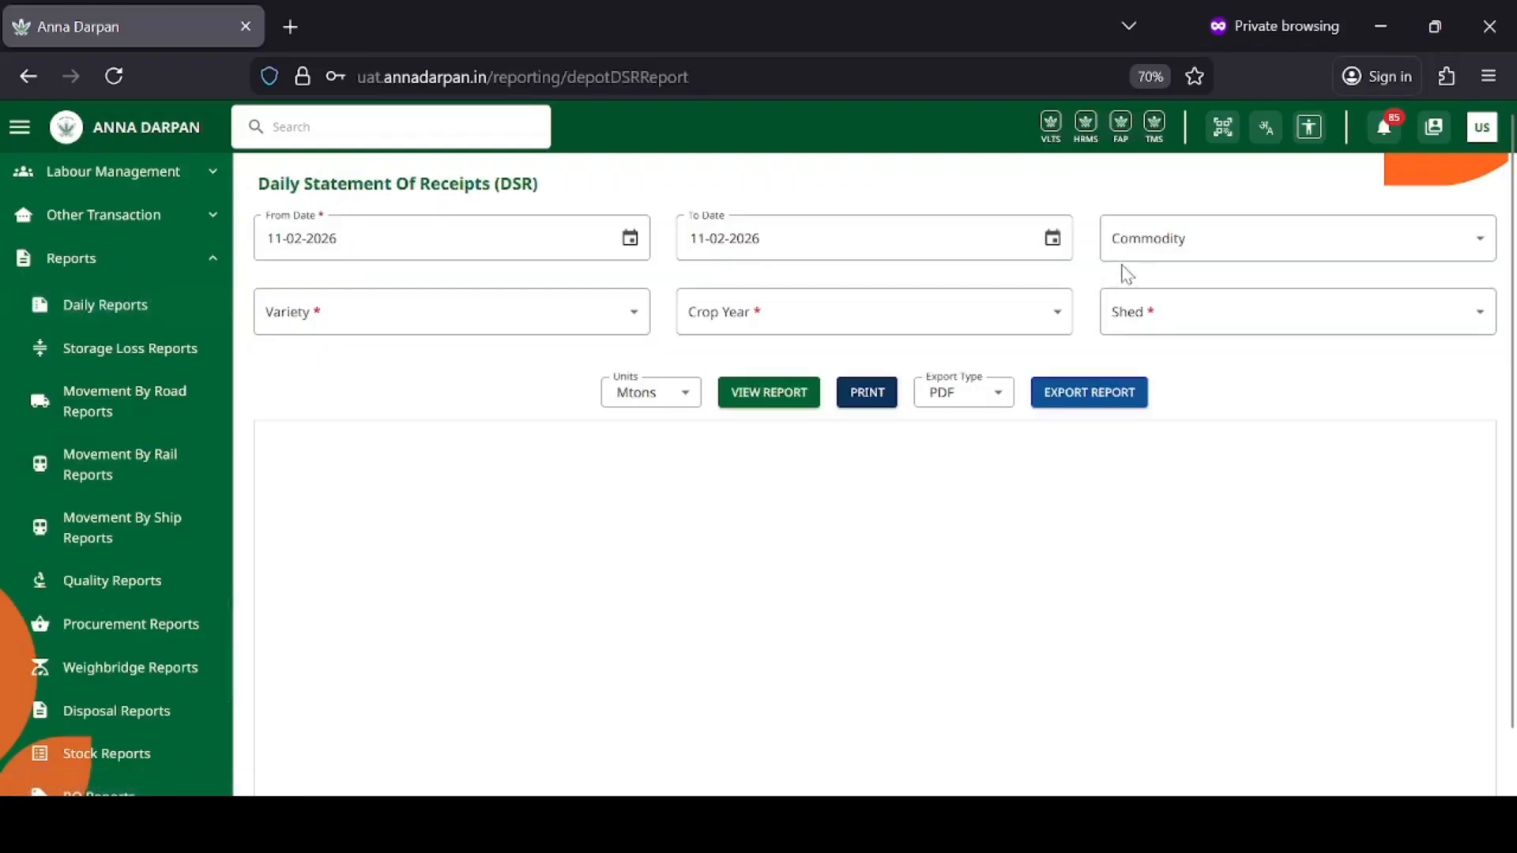
View the Daily Statement Of Receipts for all commodities, all crop years and all sheds, and review the bags received per stack
{"action": "left_click", "coordinate": [1128, 251]}
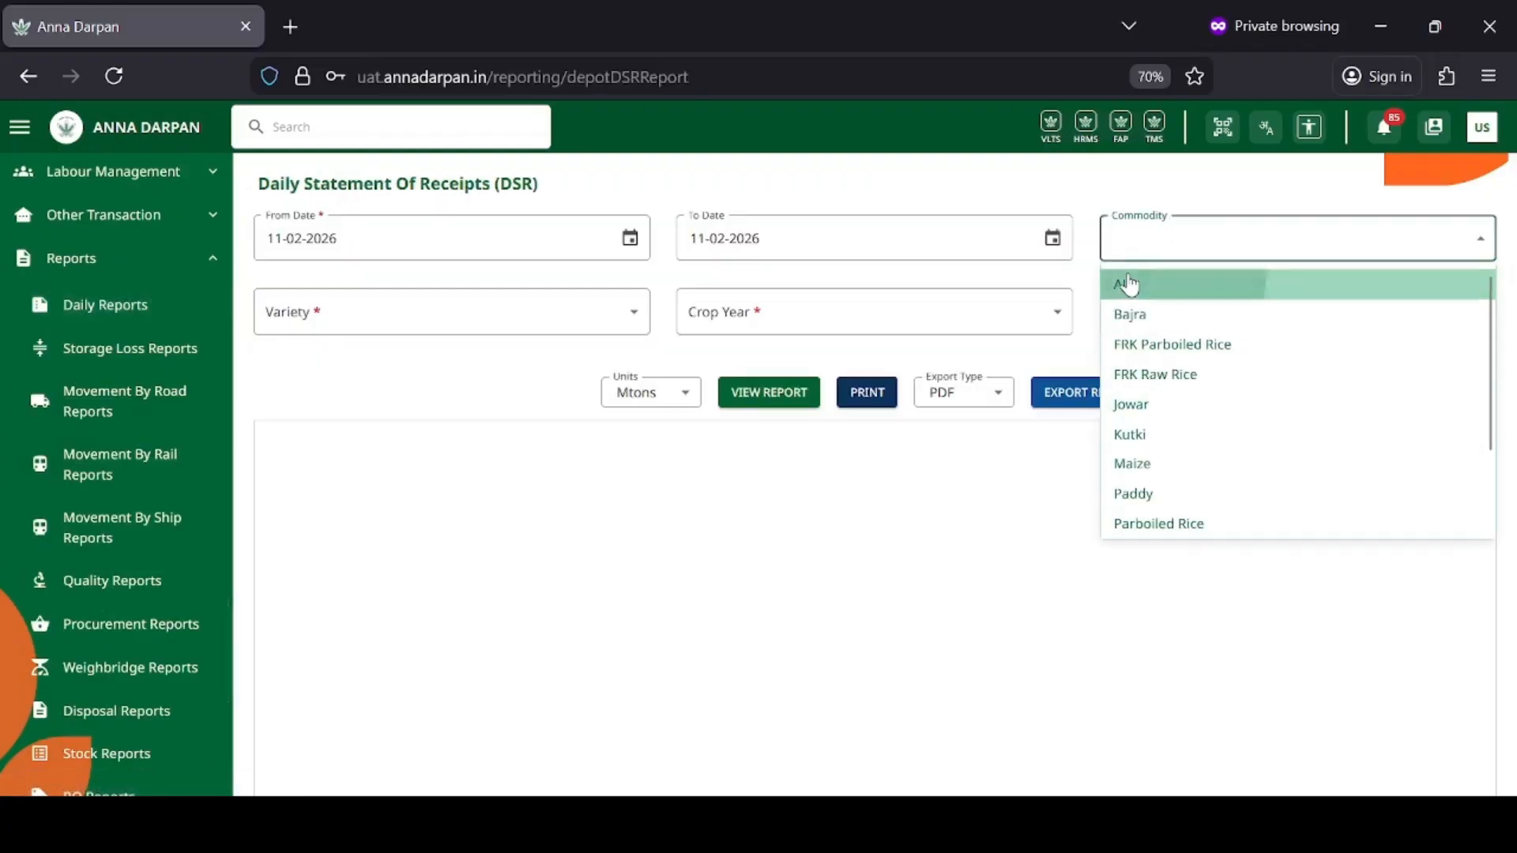
{"action": "left_click", "coordinate": [1128, 283]}
{"action": "left_click", "coordinate": [829, 326]}
{"action": "left_click", "coordinate": [979, 354]}
{"action": "left_click", "coordinate": [1182, 314]}
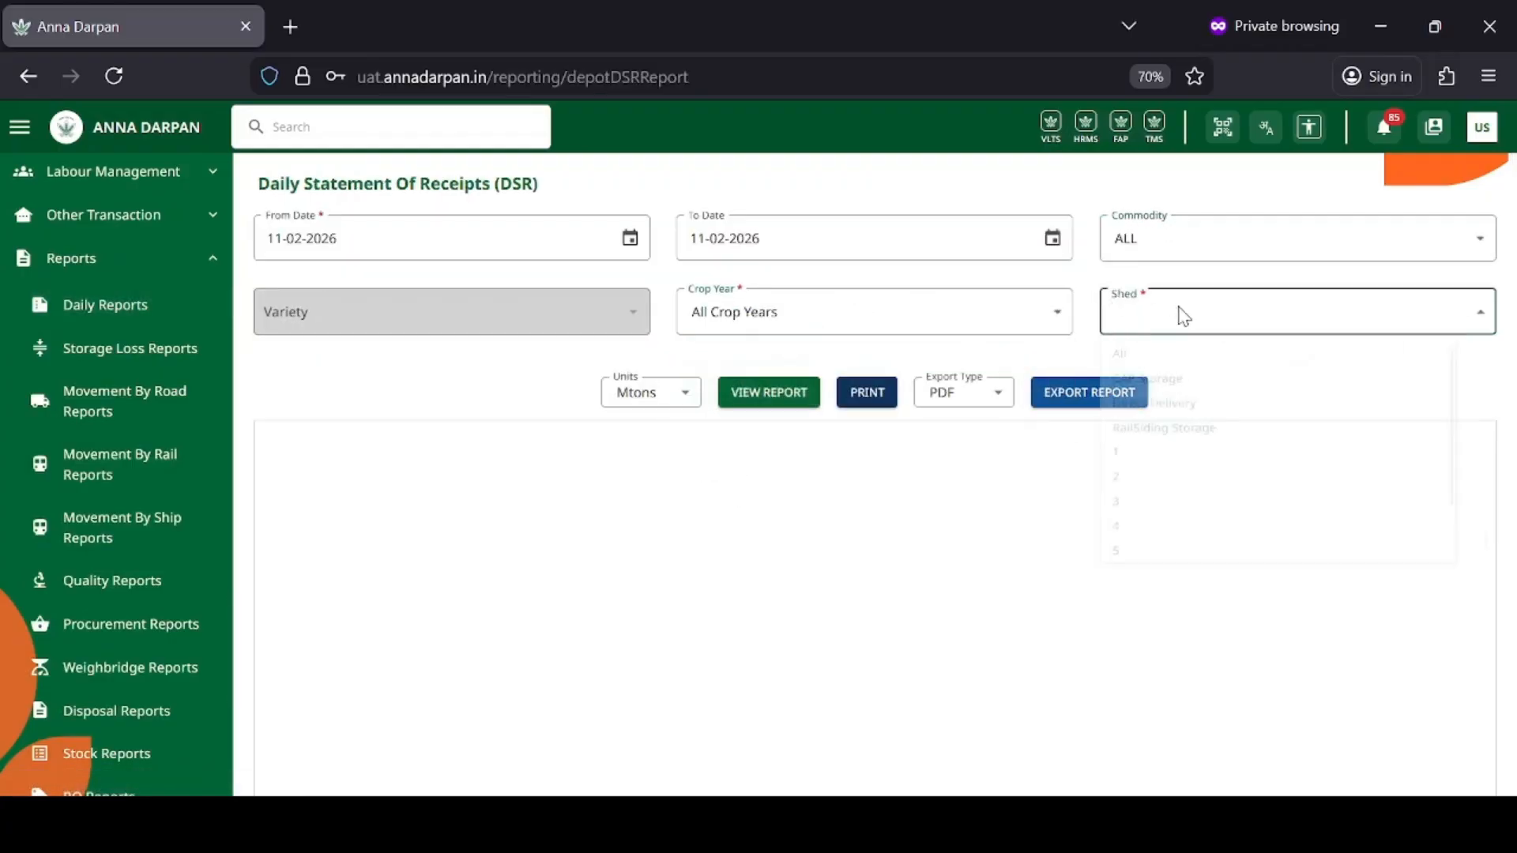
{"action": "left_click", "coordinate": [1128, 357]}
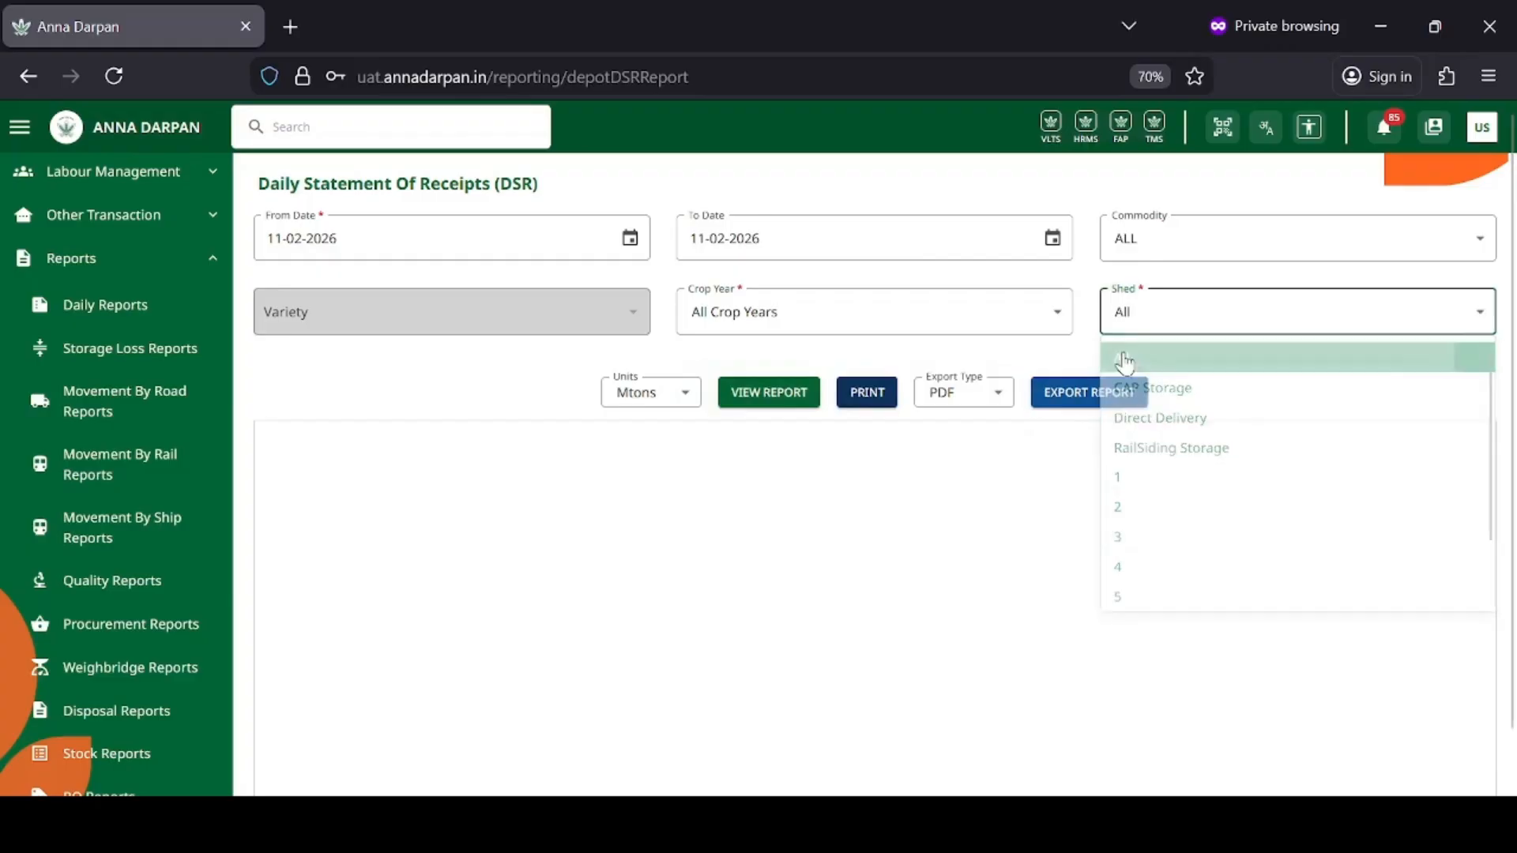
{"action": "left_click", "coordinate": [779, 391]}
{"action": "scroll", "coordinate": [805, 332], "scroll_direction": "down", "scroll_amount": 1}
{"action": "scroll", "coordinate": [812, 331], "scroll_direction": "down", "scroll_amount": 4}
{"action": "scroll", "coordinate": [810, 348], "scroll_direction": "up", "scroll_amount": 2}
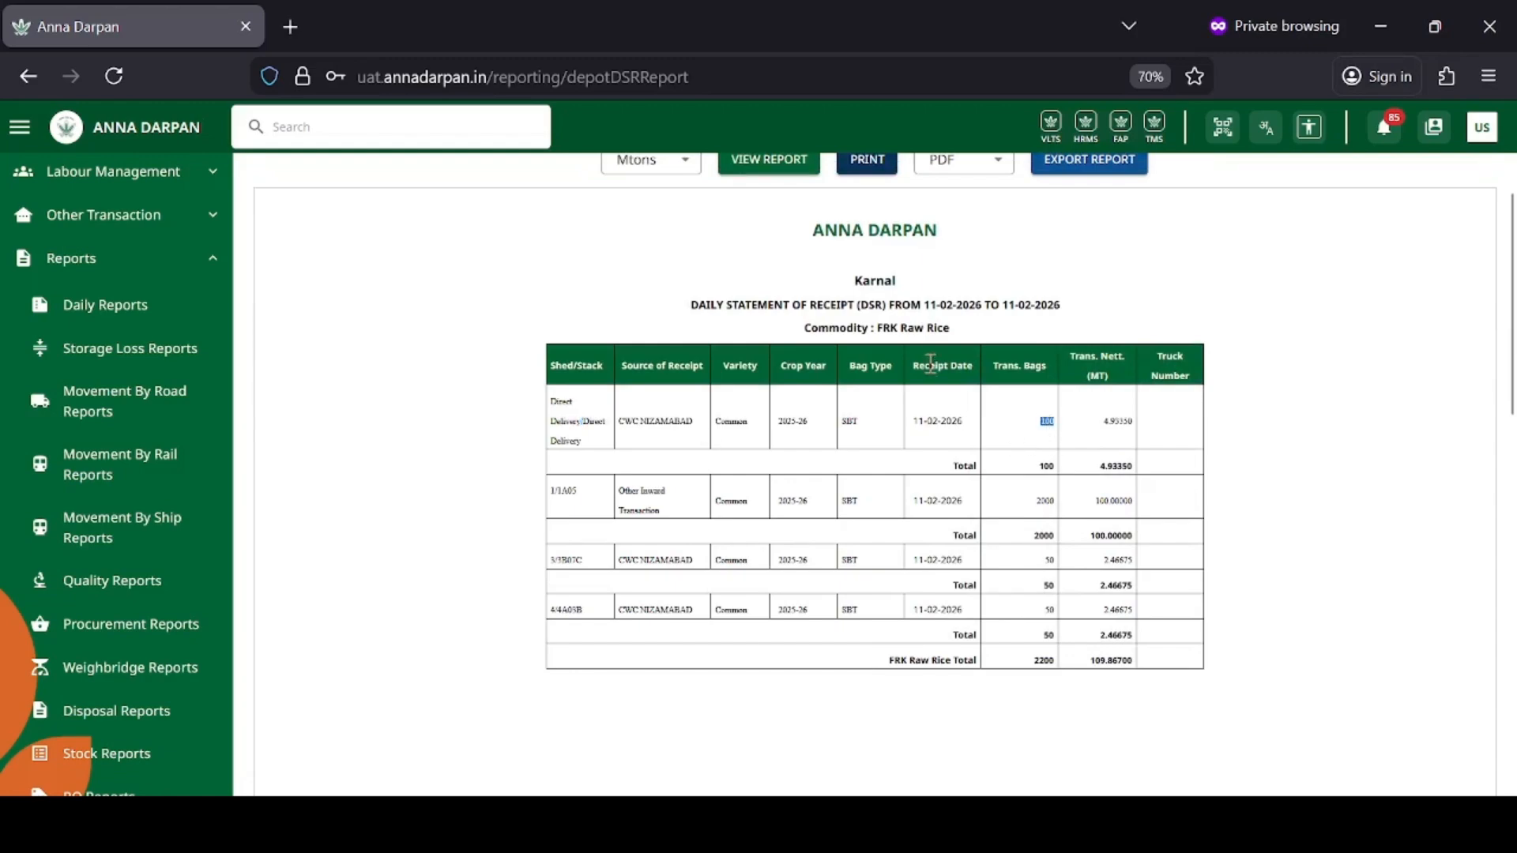
{"action": "triple_click", "coordinate": [917, 327]}
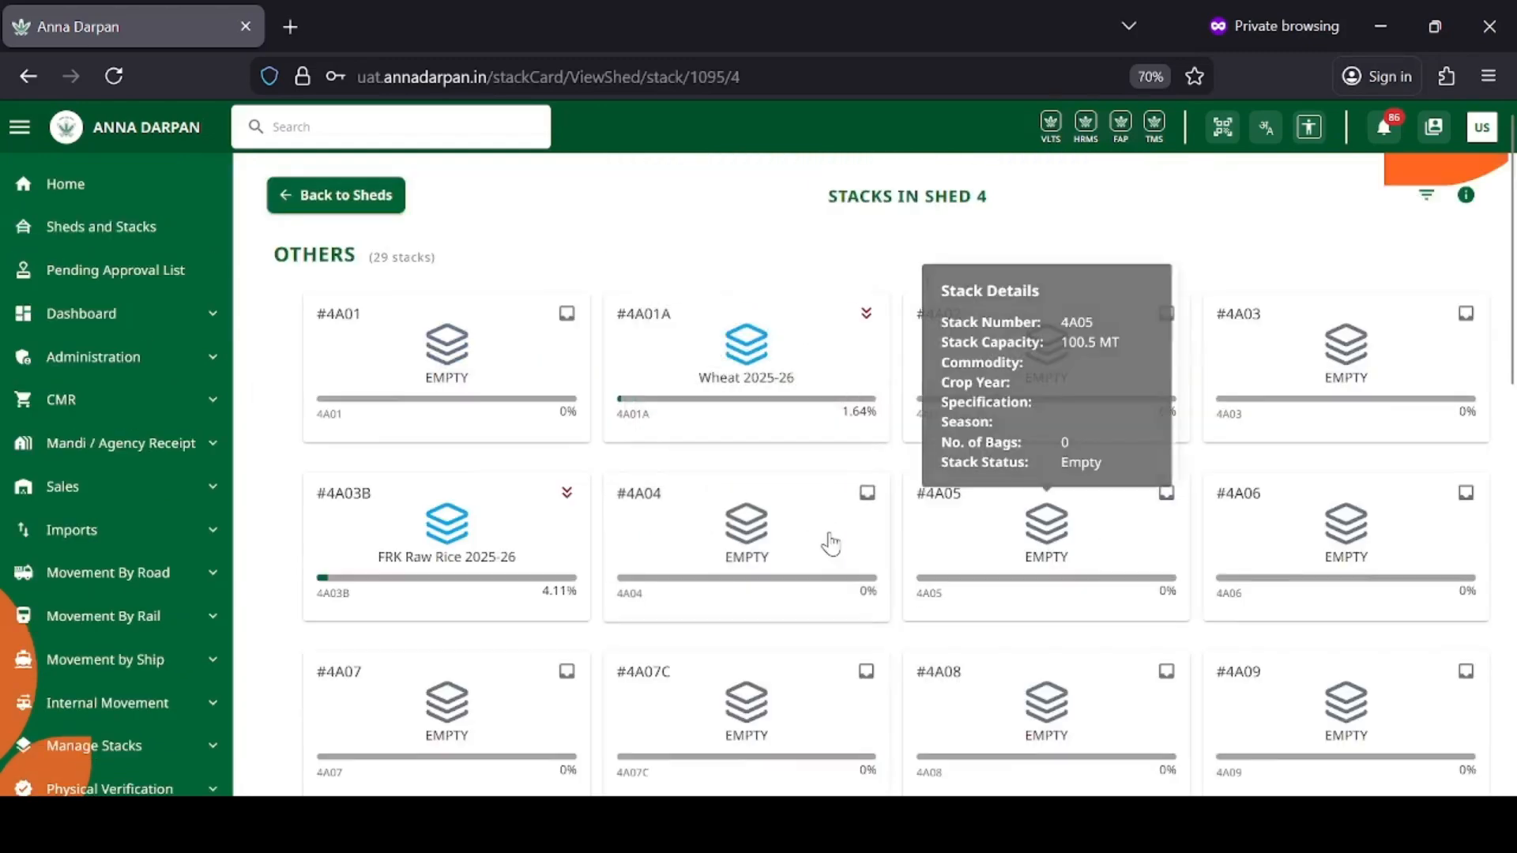
Open the stack details of wheat stack 4A01A in shed 4
{"action": "left_click", "coordinate": [763, 353]}
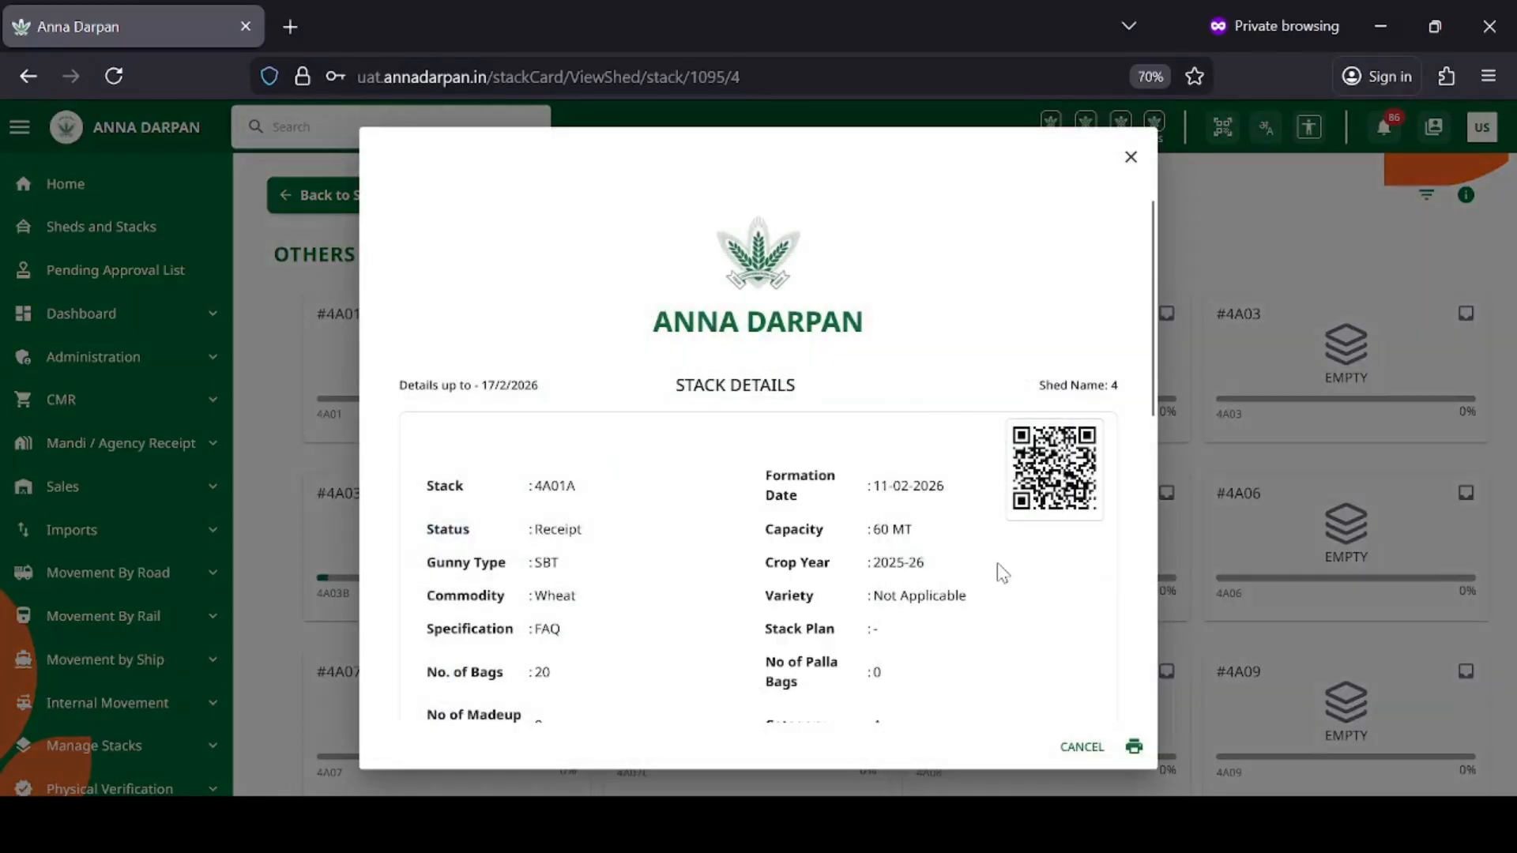
Review the transaction and disinfestation details of wheat stack 4A01A, including the receipt's reference, and close its stack details
{"action": "scroll", "coordinate": [991, 562], "scroll_direction": "down", "scroll_amount": 8}
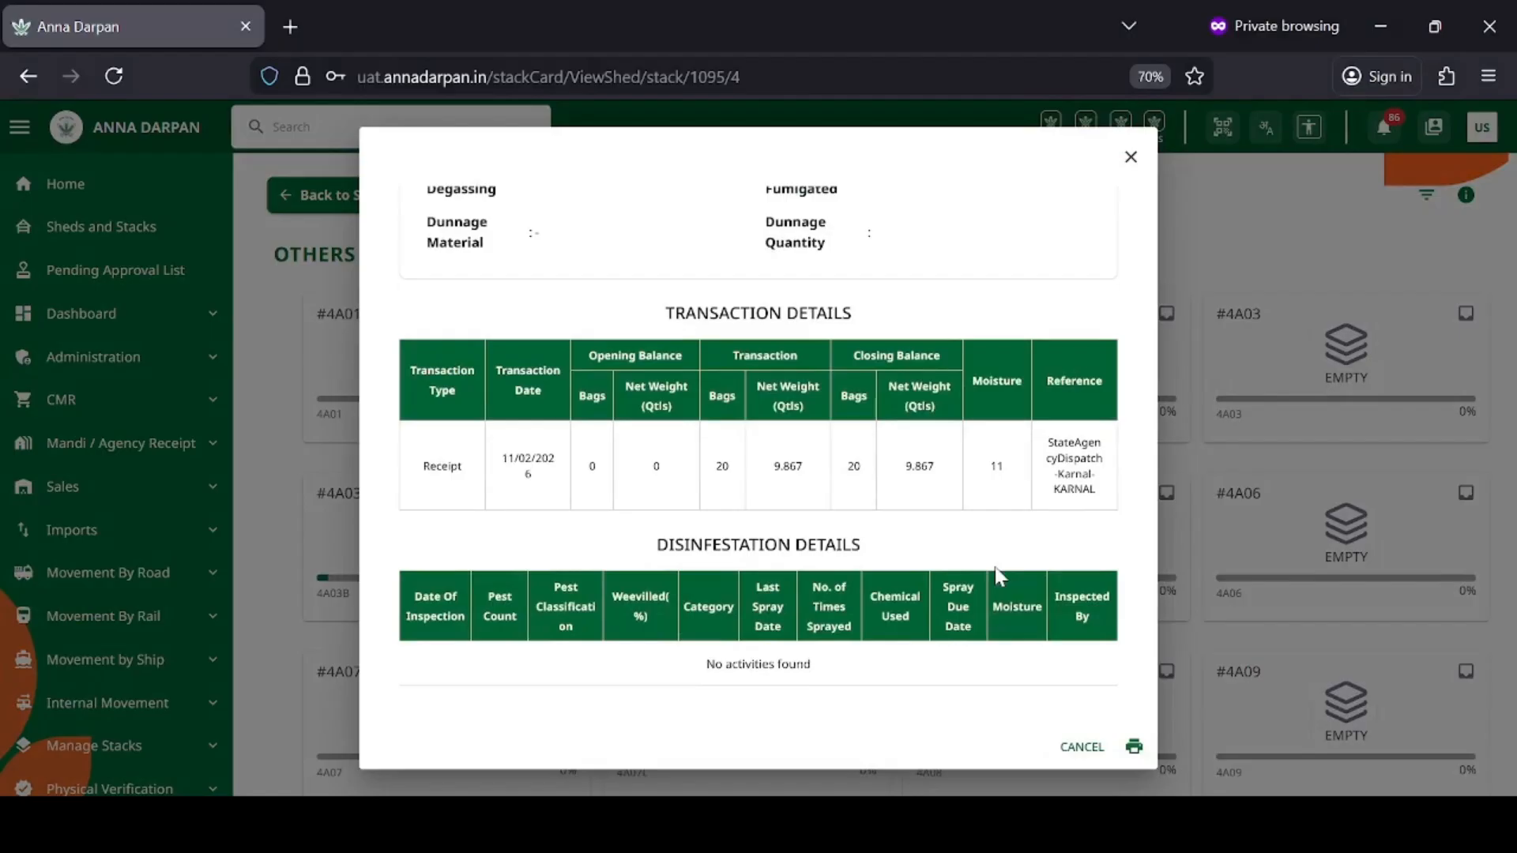
{"action": "triple_click", "coordinate": [1102, 489]}
{"action": "left_click", "coordinate": [1102, 490]}
{"action": "scroll", "coordinate": [1098, 498], "scroll_direction": "up", "scroll_amount": 8}
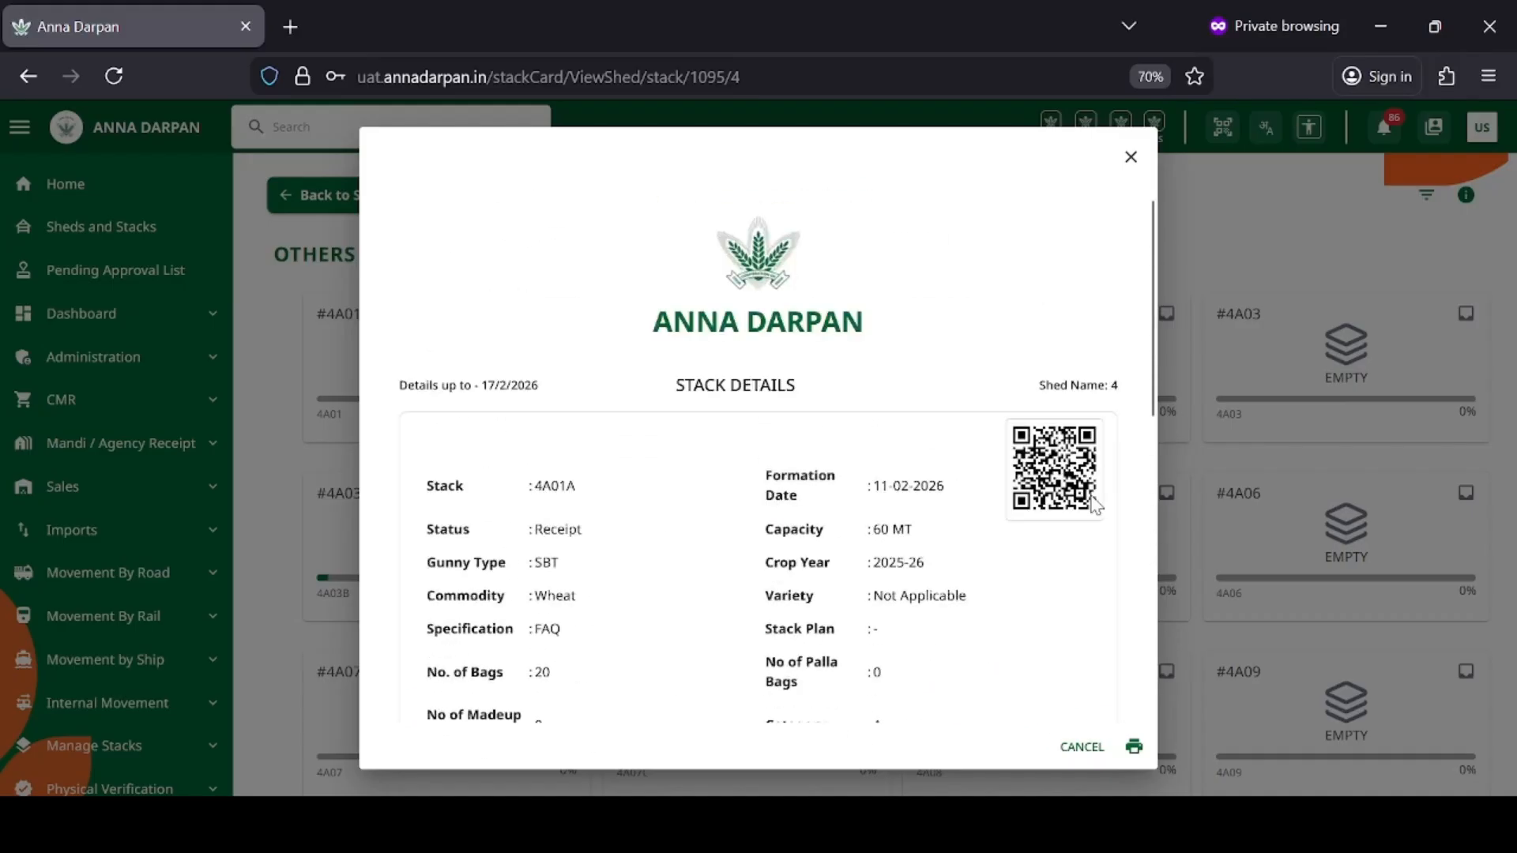
{"action": "left_click", "coordinate": [1131, 158]}
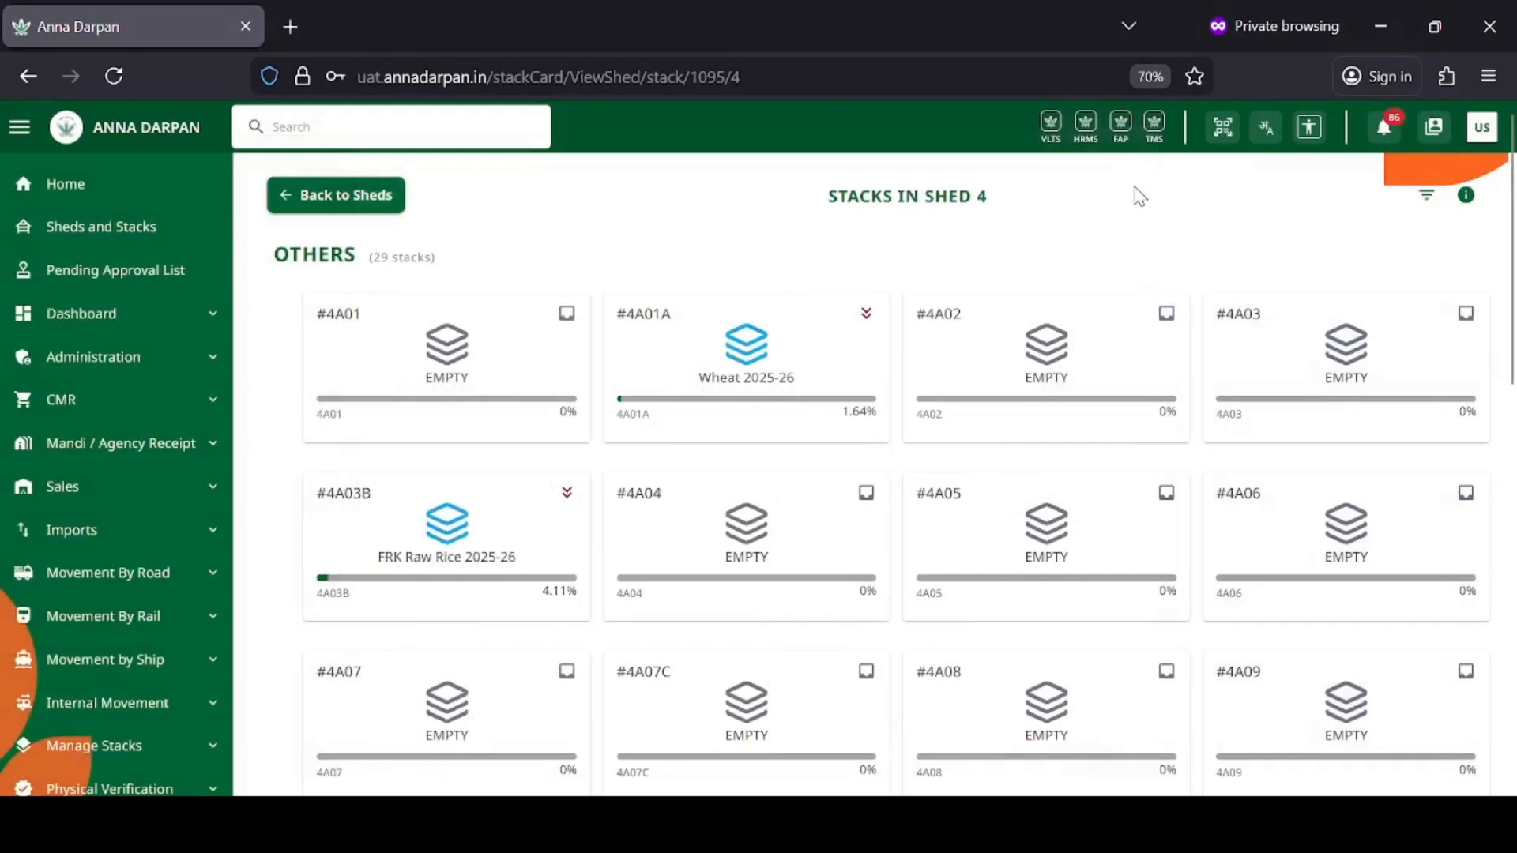
Open the stack details of FRK Raw Rice stack 4A03B, review its receipt transaction and reference, and close them
{"action": "left_click", "coordinate": [442, 528]}
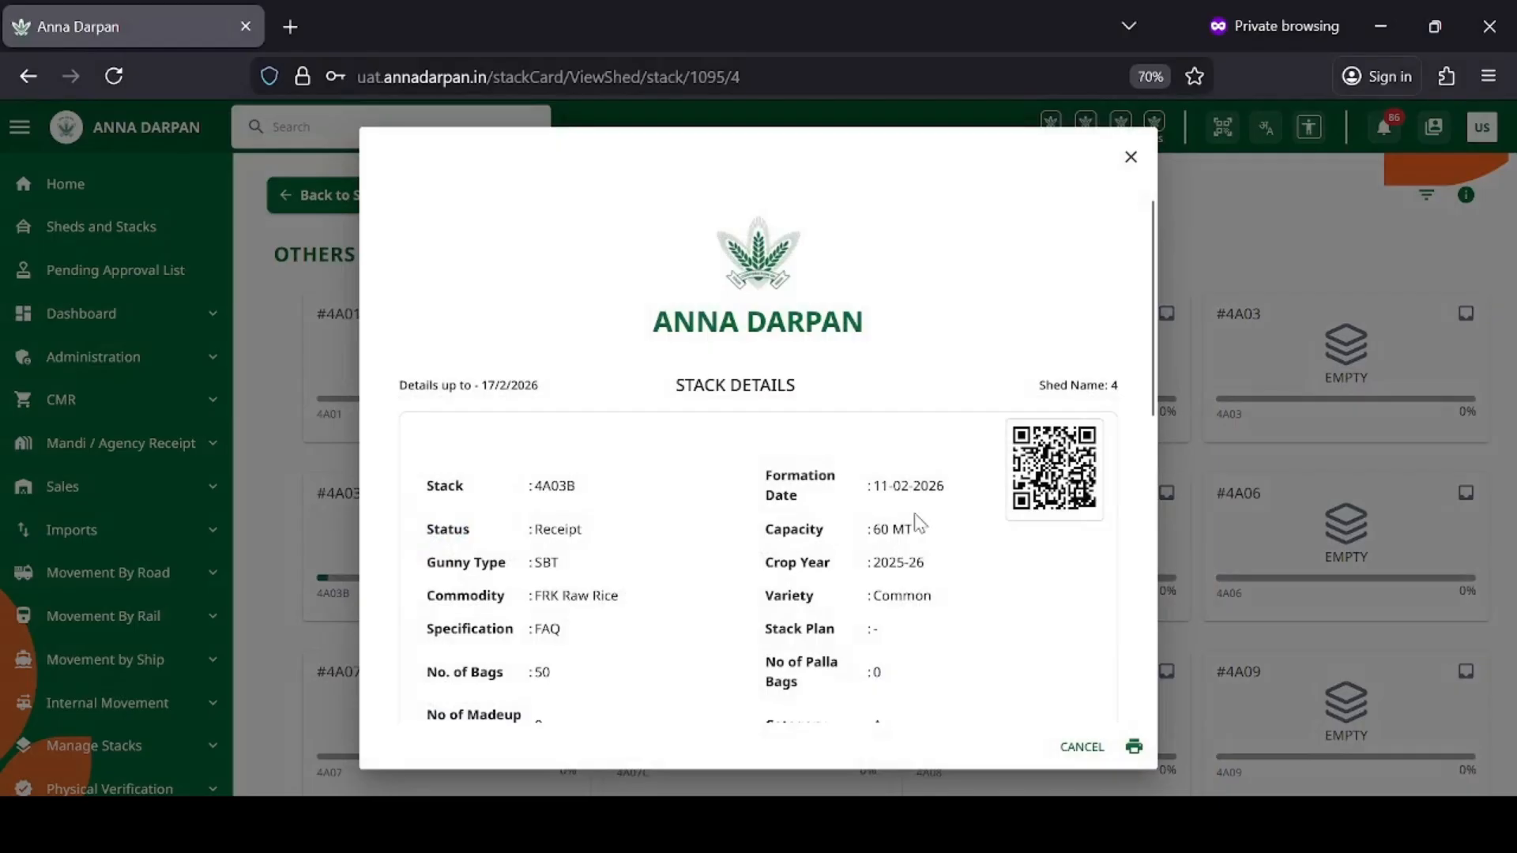
{"action": "scroll", "coordinate": [917, 522], "scroll_direction": "down", "scroll_amount": 5}
{"action": "scroll", "coordinate": [920, 517], "scroll_direction": "down", "scroll_amount": 2}
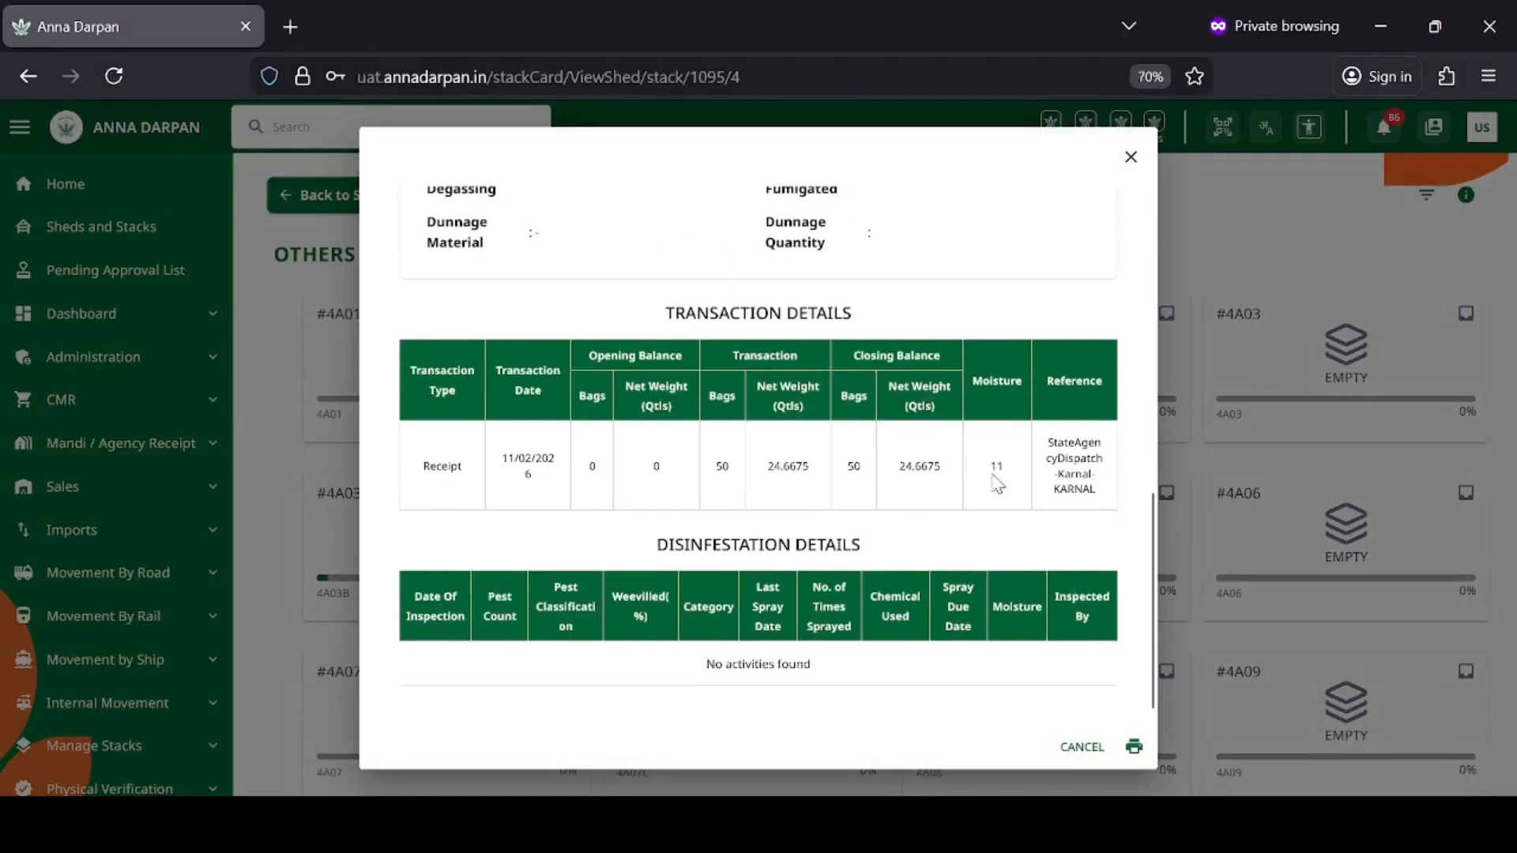
{"action": "left_click_drag", "start_coordinate": [1095, 491], "coordinate": [1047, 442]}
{"action": "left_click", "coordinate": [1054, 487]}
{"action": "scroll", "coordinate": [989, 499], "scroll_direction": "up", "scroll_amount": 8}
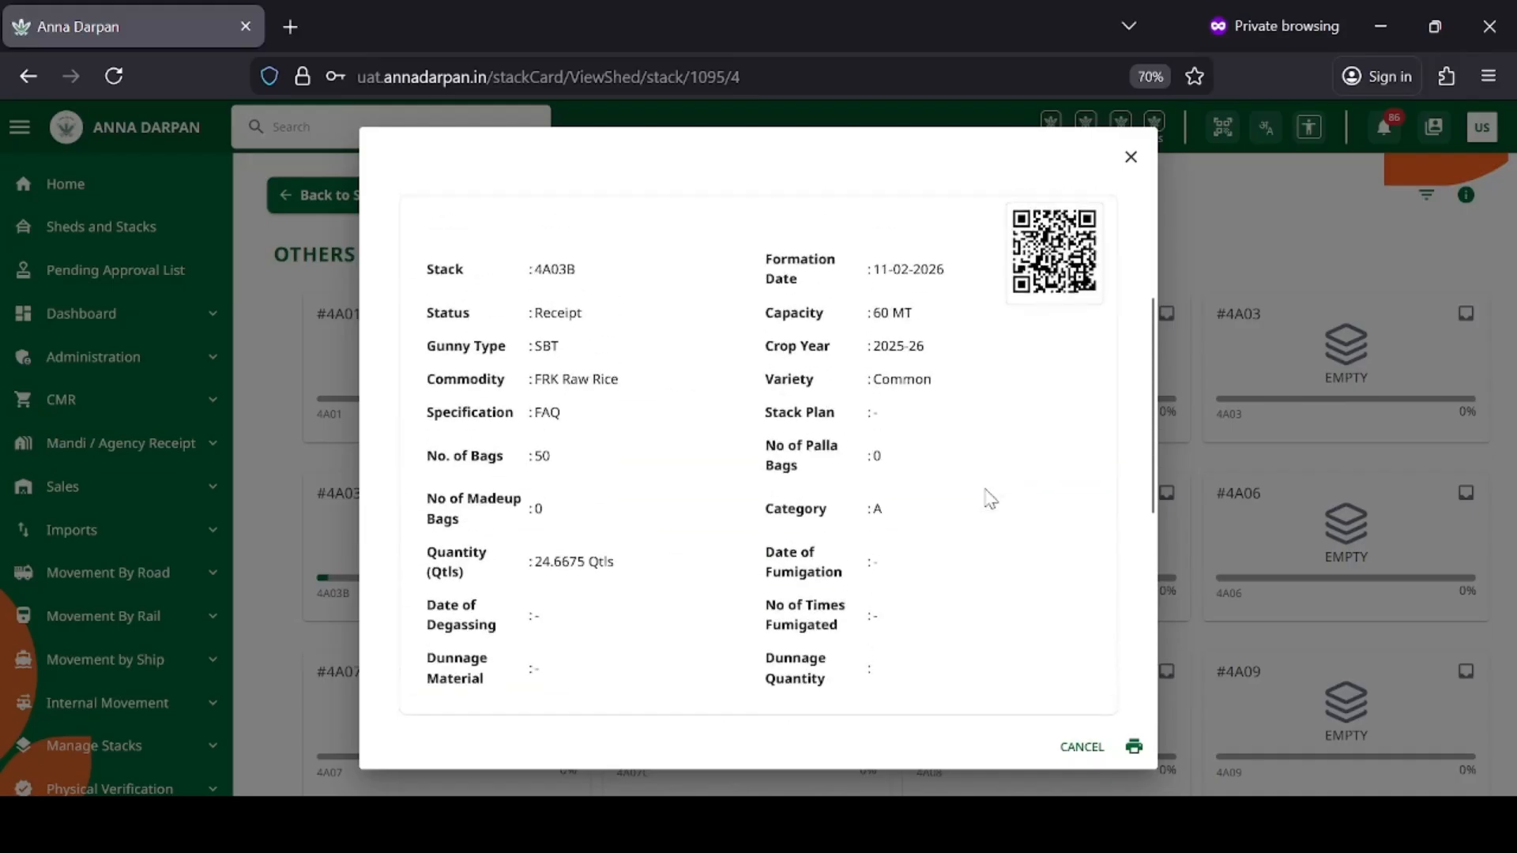
{"action": "left_click", "coordinate": [1131, 161]}
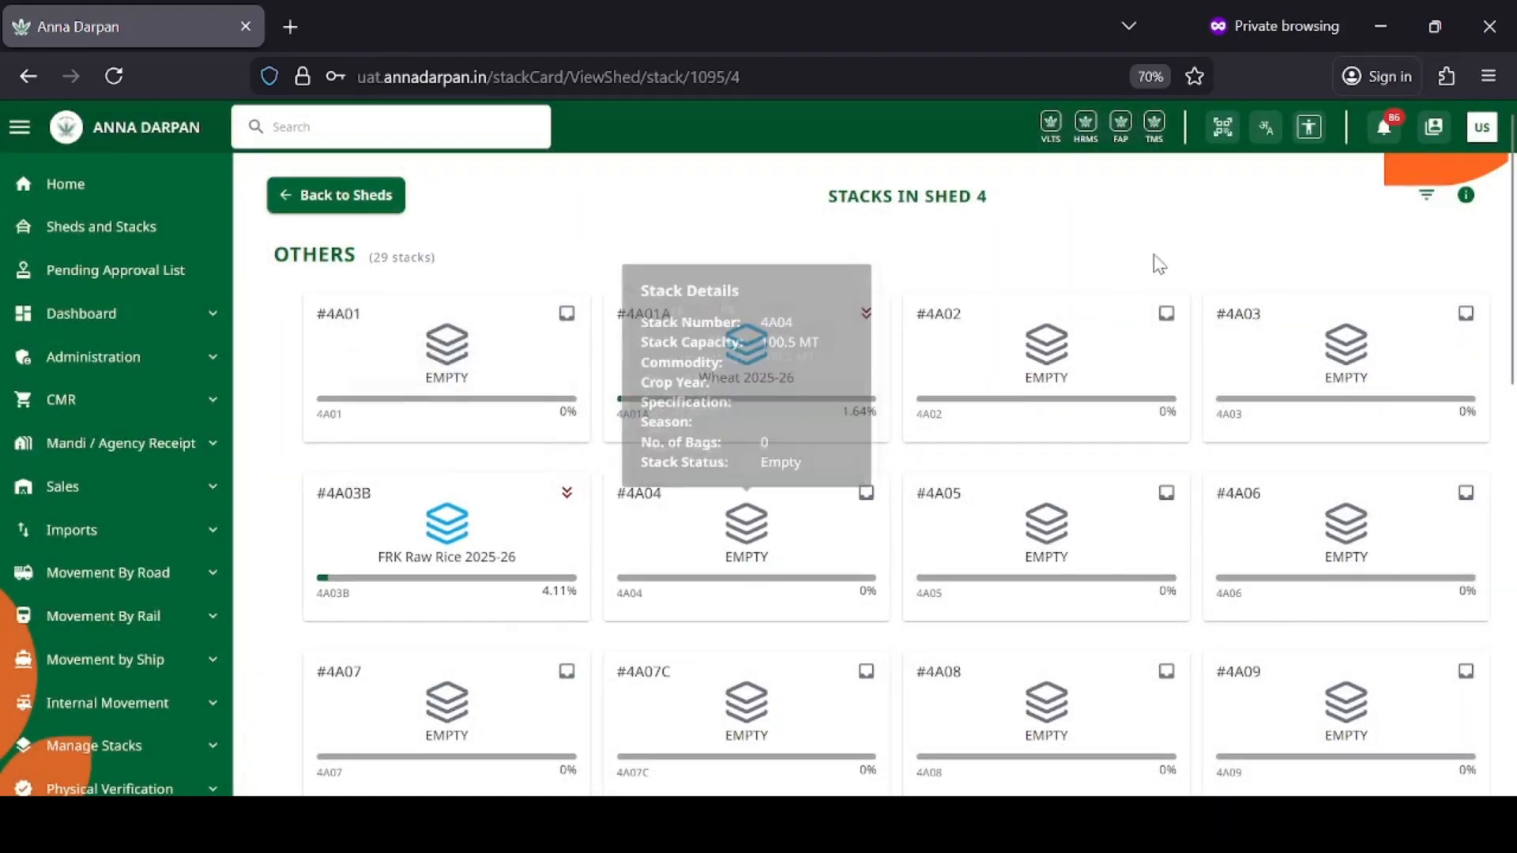